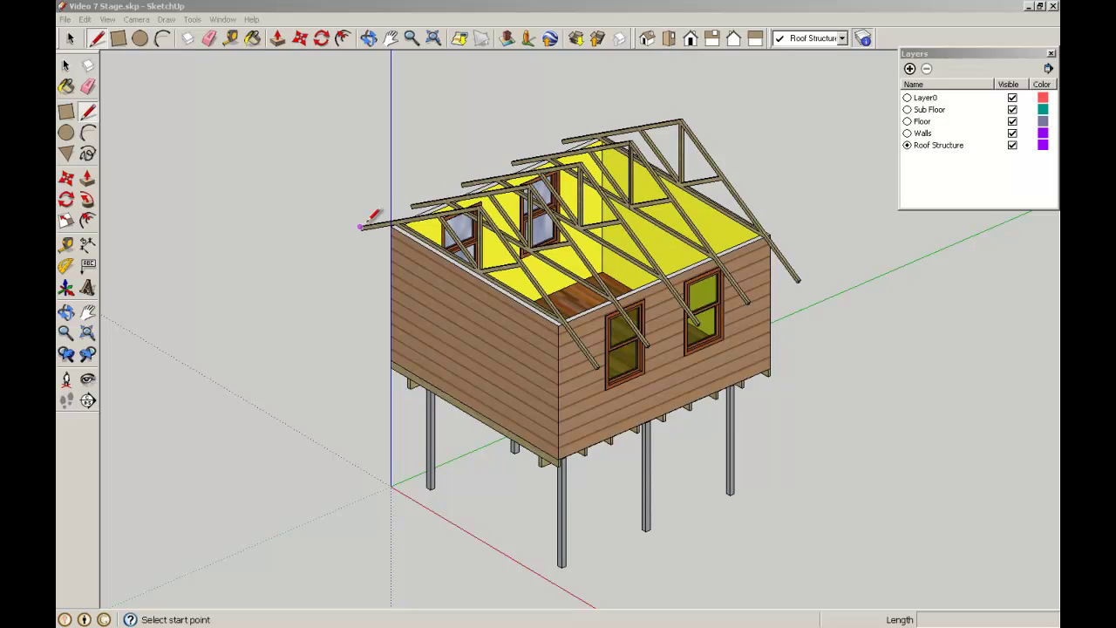
# Step: In Top view, tape-measure the house's left side from corner to corner: 4850 mm
pyautogui.click(669, 40)
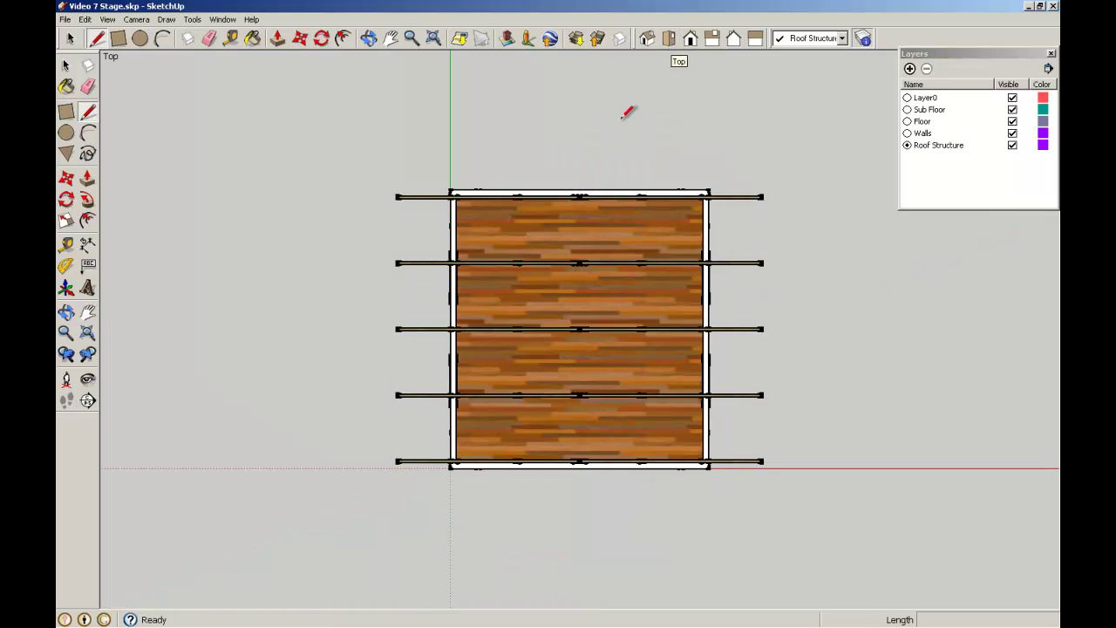
pyautogui.click(66, 245)
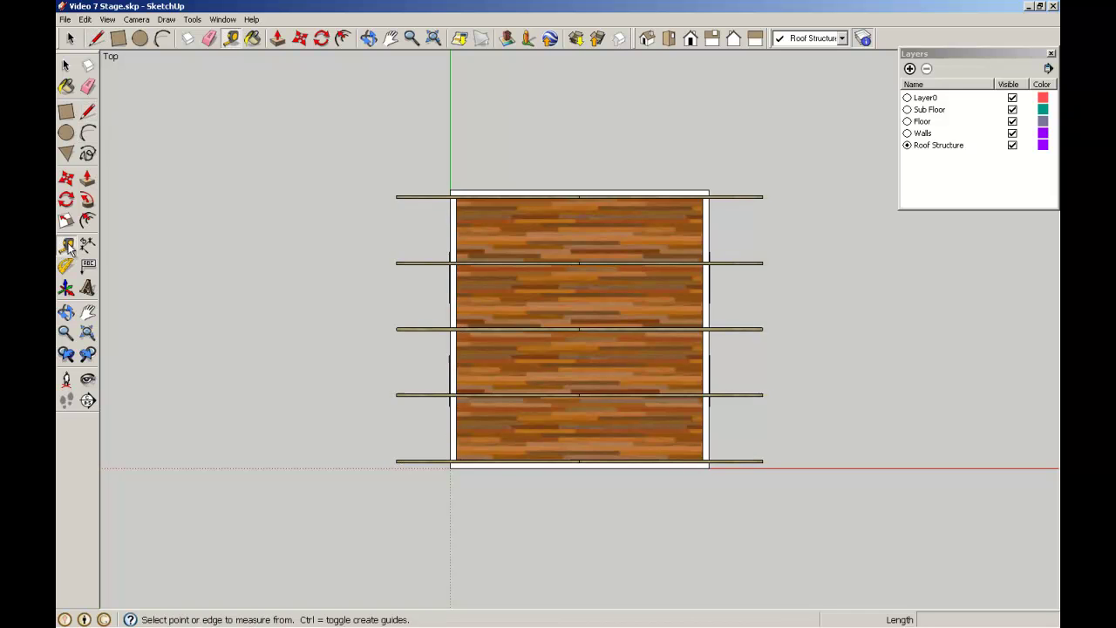
pyautogui.scroll(1, 346, 304)
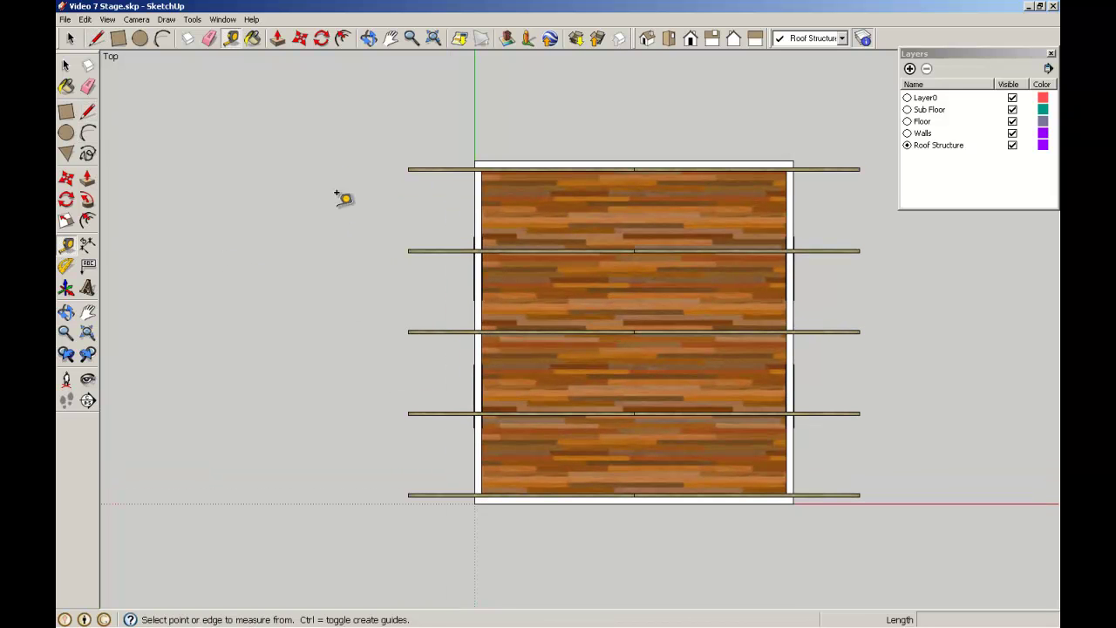
pyautogui.click(474, 161)
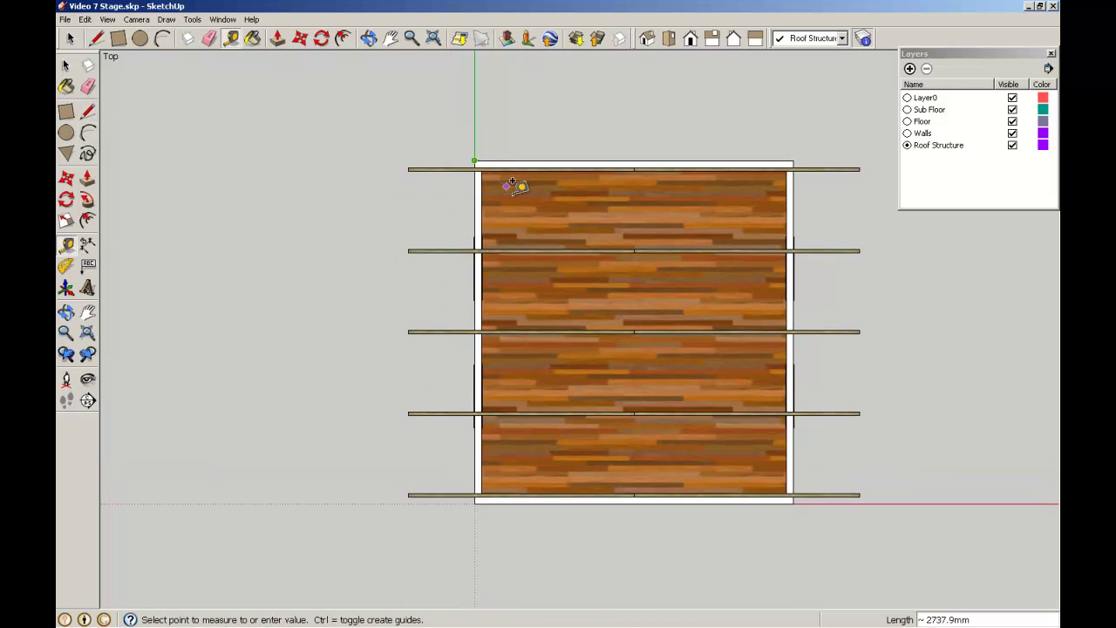
pyautogui.click(475, 503)
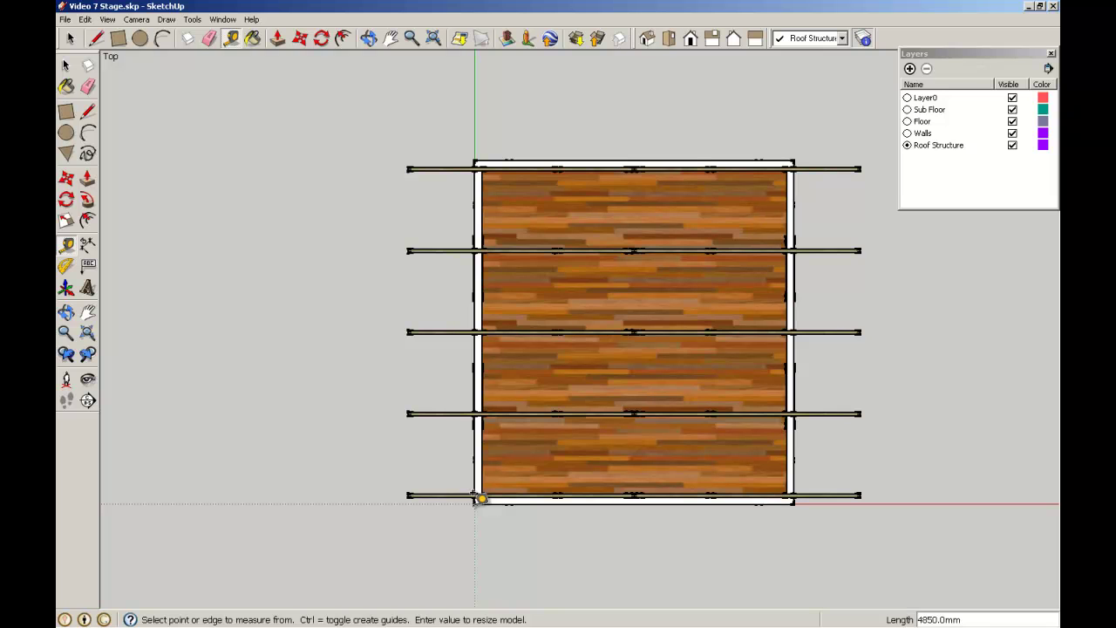
# Step: Draw a 50 by 5750 mm rectangle starting on the red axis beside the house plan
pyautogui.click(65, 112)
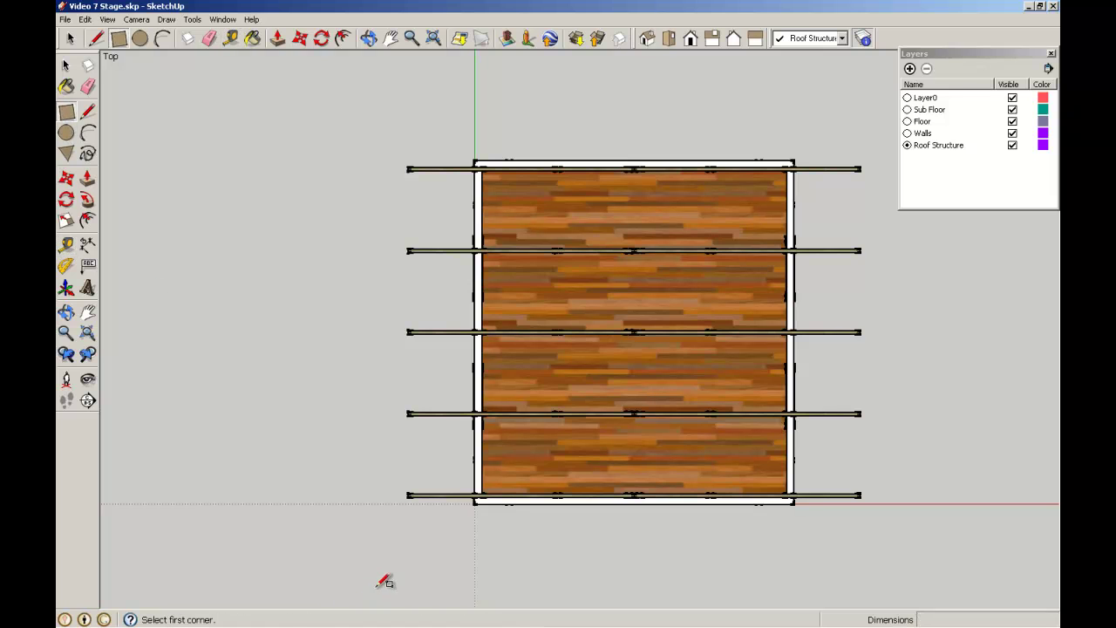
pyautogui.click(324, 502)
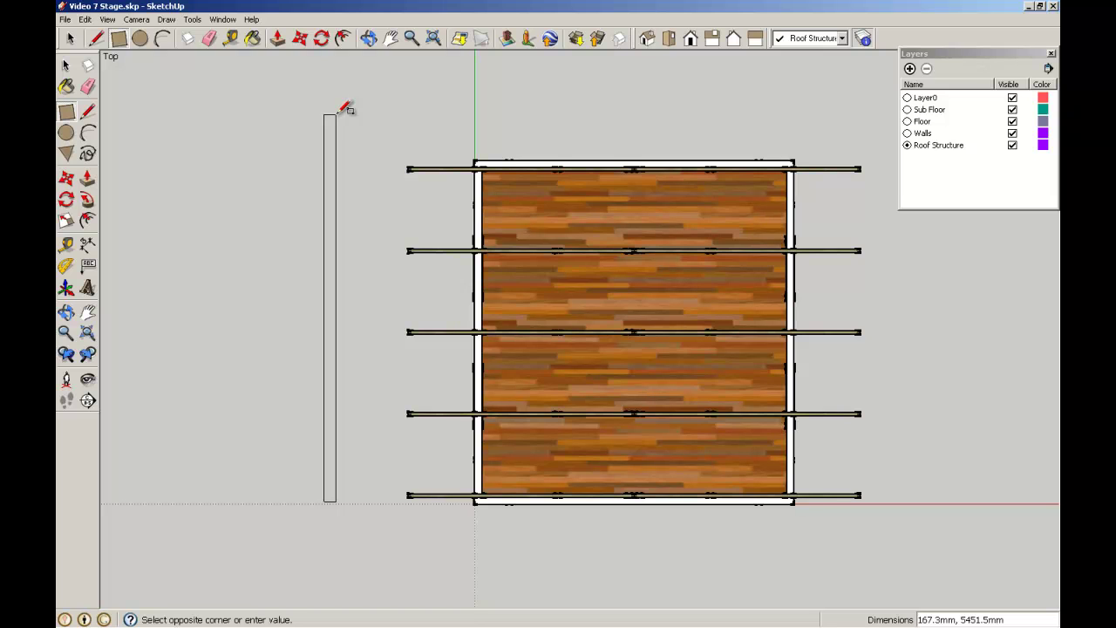
pyautogui.write('50,5750')
pyautogui.press('Return')
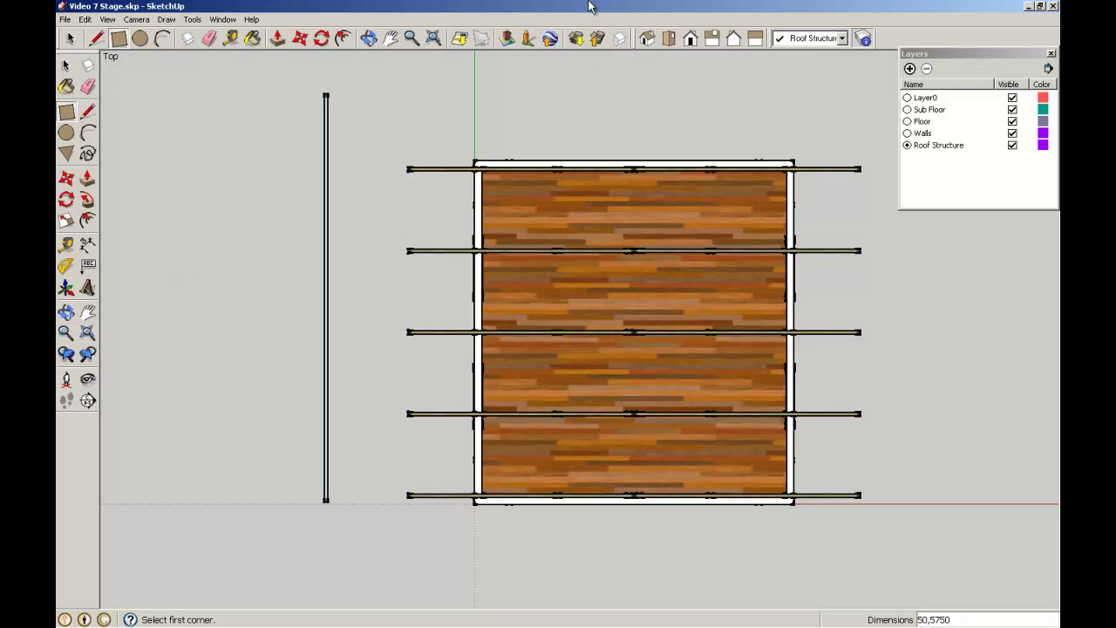
# Step: In Iso view, push/pull the thin rectangle up 50 mm into a 50×50×5750 mm beam
pyautogui.click(647, 38)
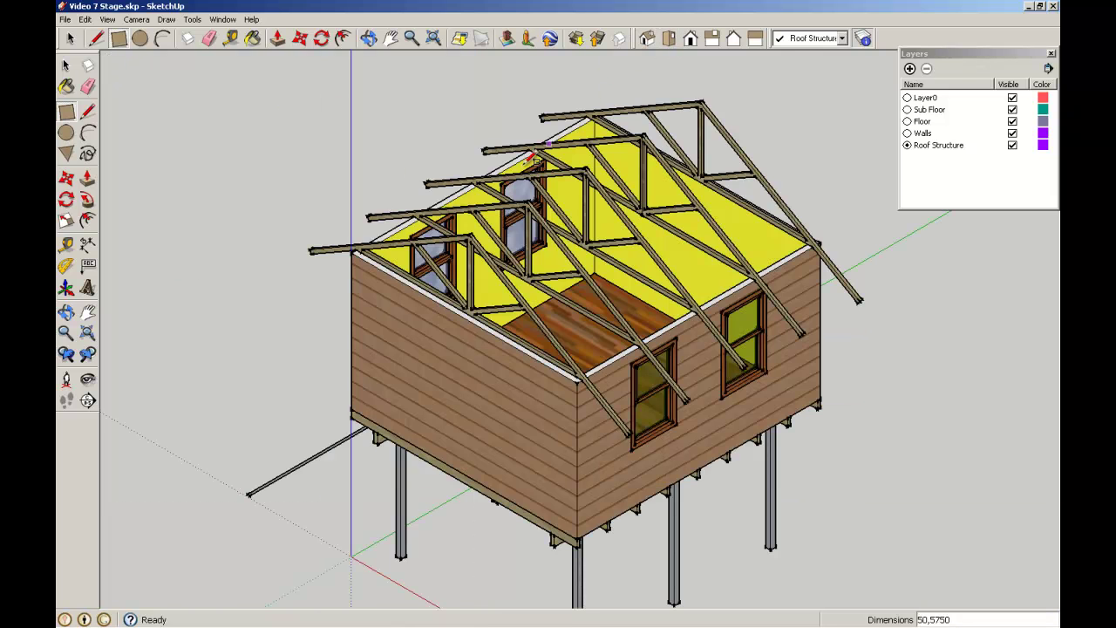
pyautogui.scroll(6, 234, 506)
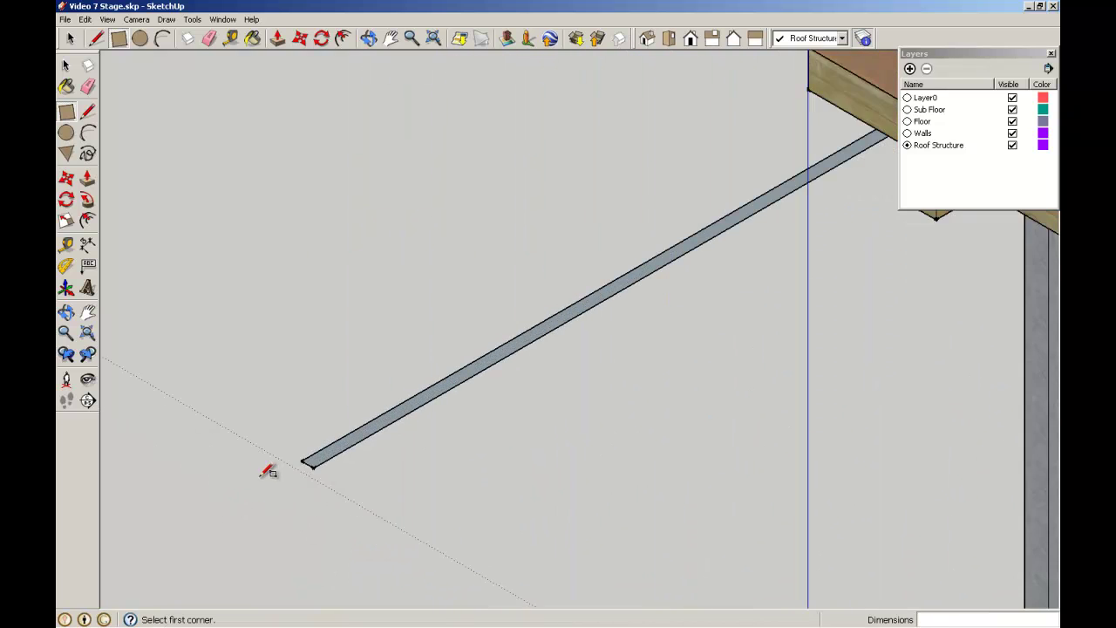
pyautogui.press('space')
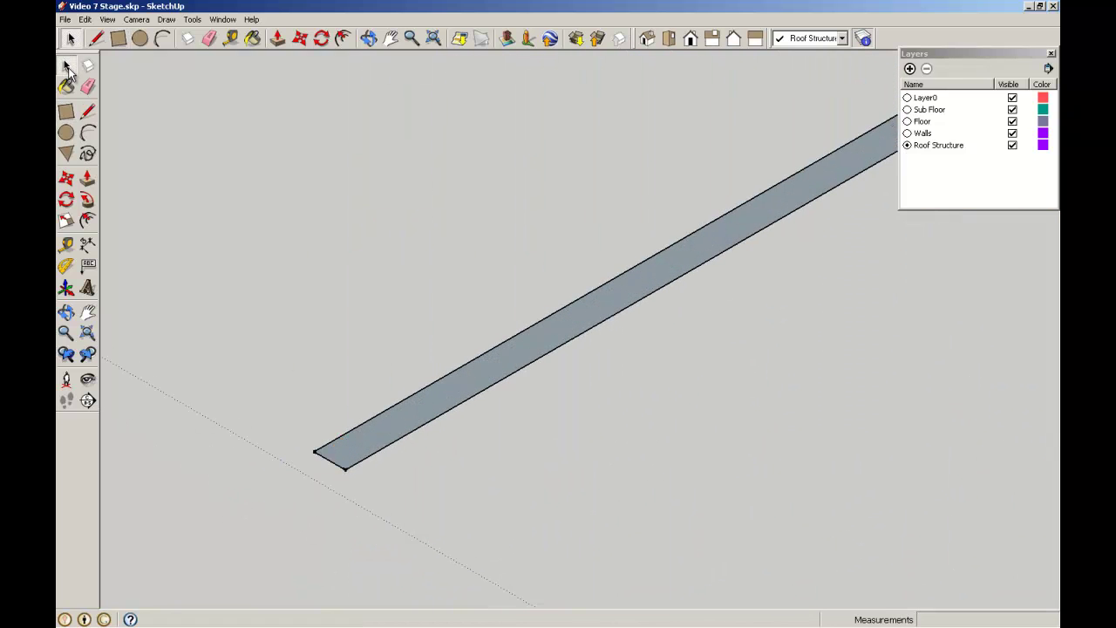
pyautogui.click(386, 431)
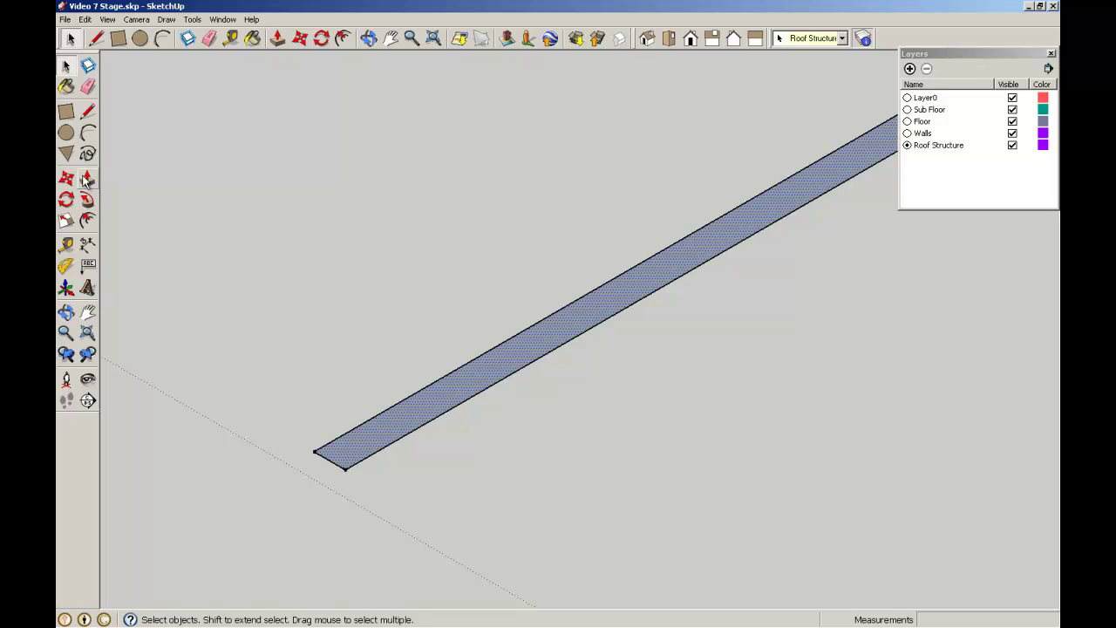
pyautogui.click(87, 178)
pyautogui.click(364, 440)
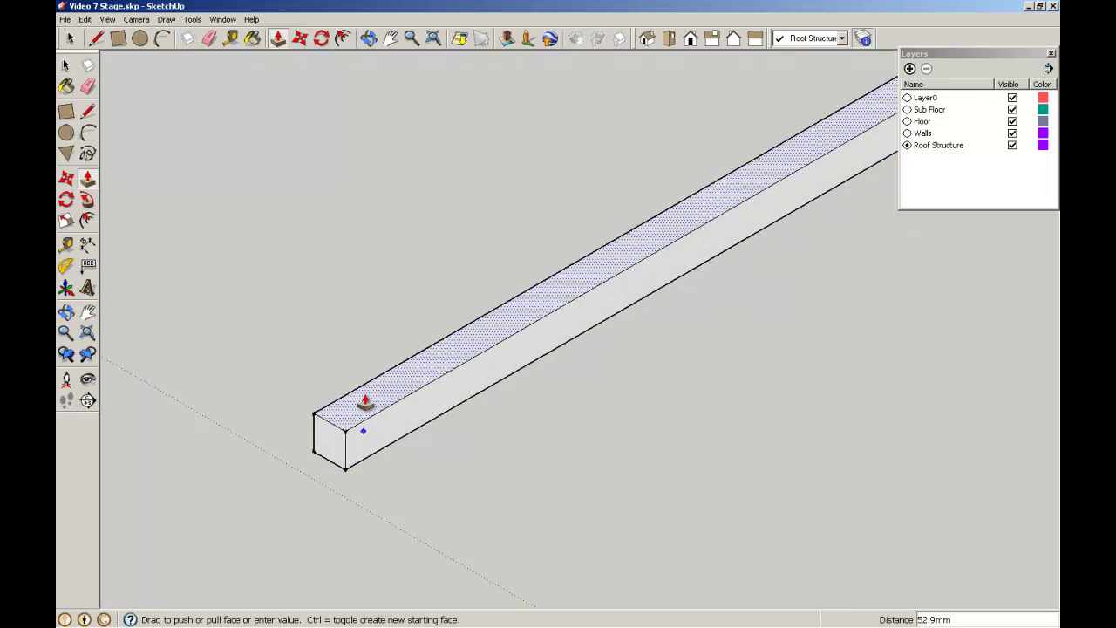
pyautogui.write('50')
pyautogui.press('Return')
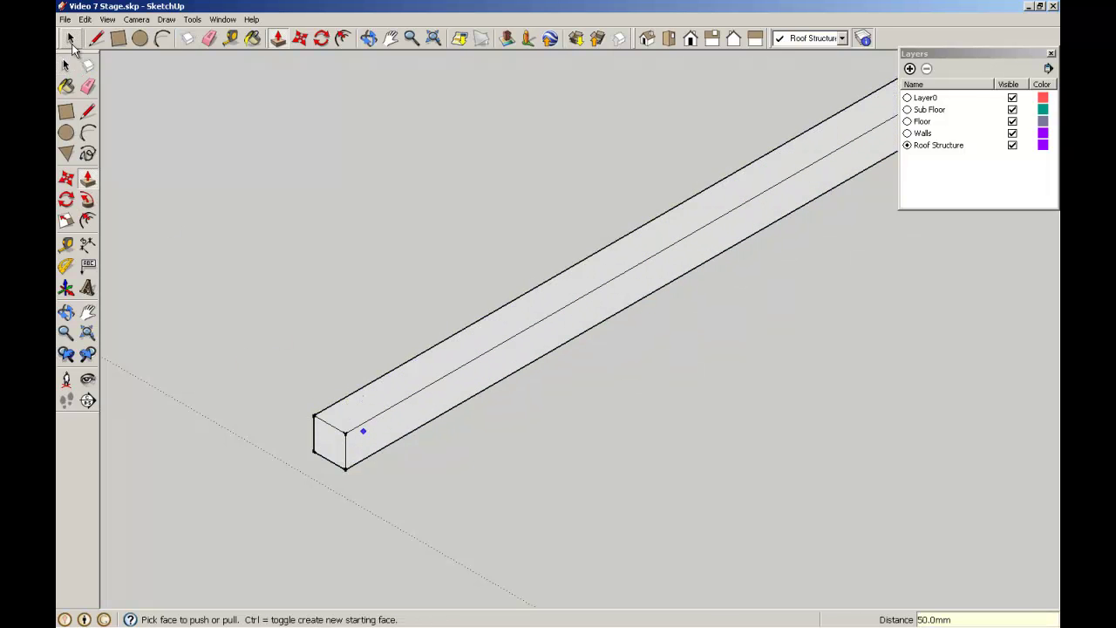
pyautogui.click(68, 67)
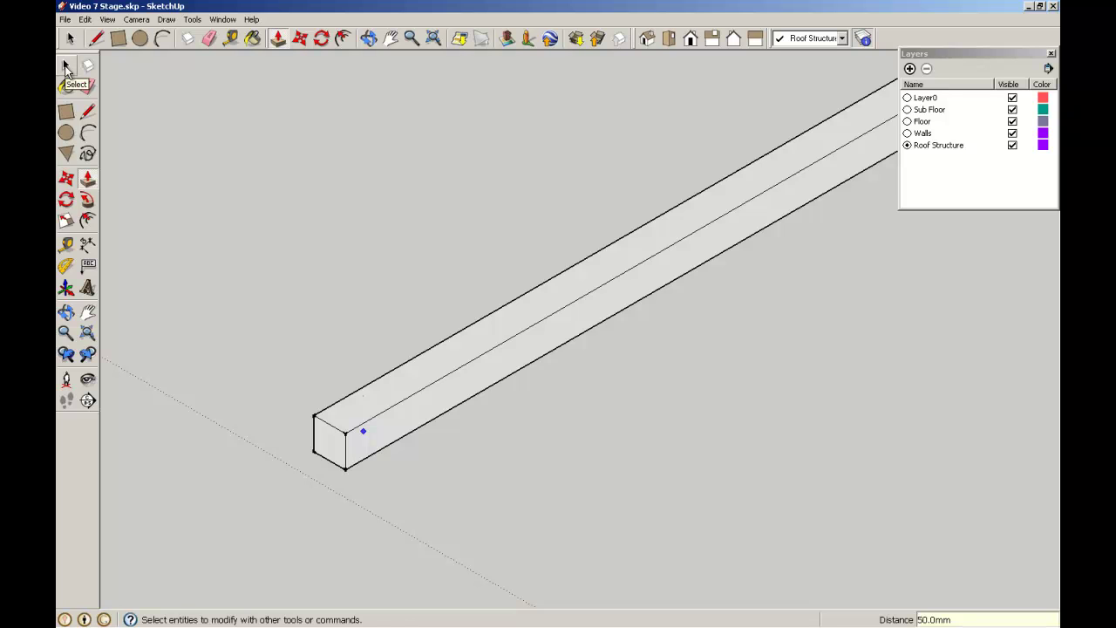
pyautogui.click(67, 68)
pyautogui.scroll(-3, 293, 266)
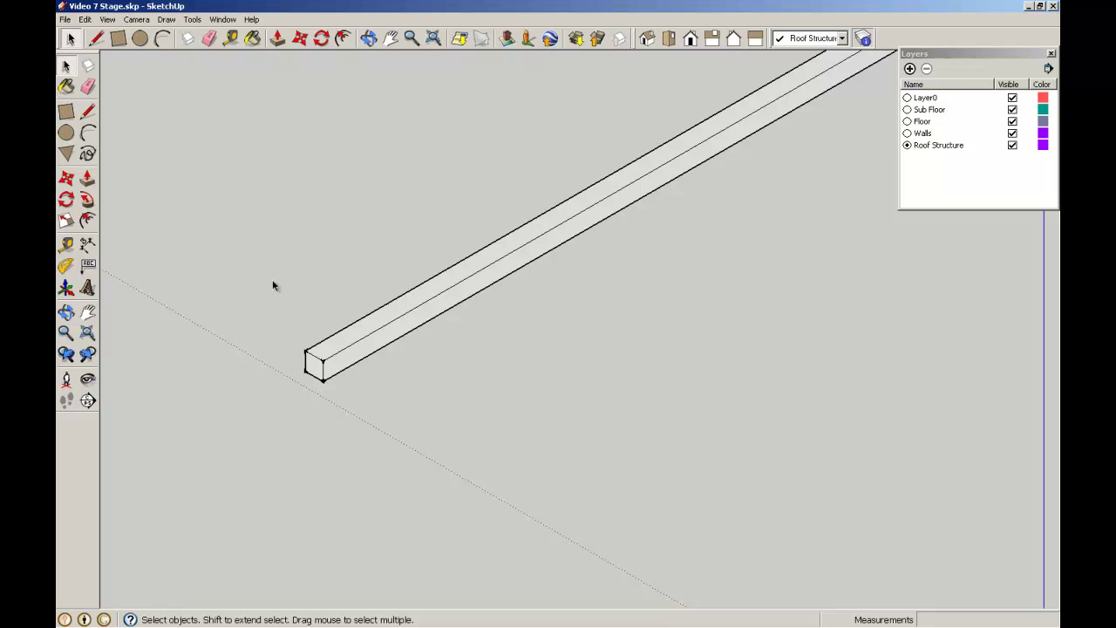
# Step: Paint the whole beam with the lumber texture from the Wood materials collection
pyautogui.tripleClick(386, 319)
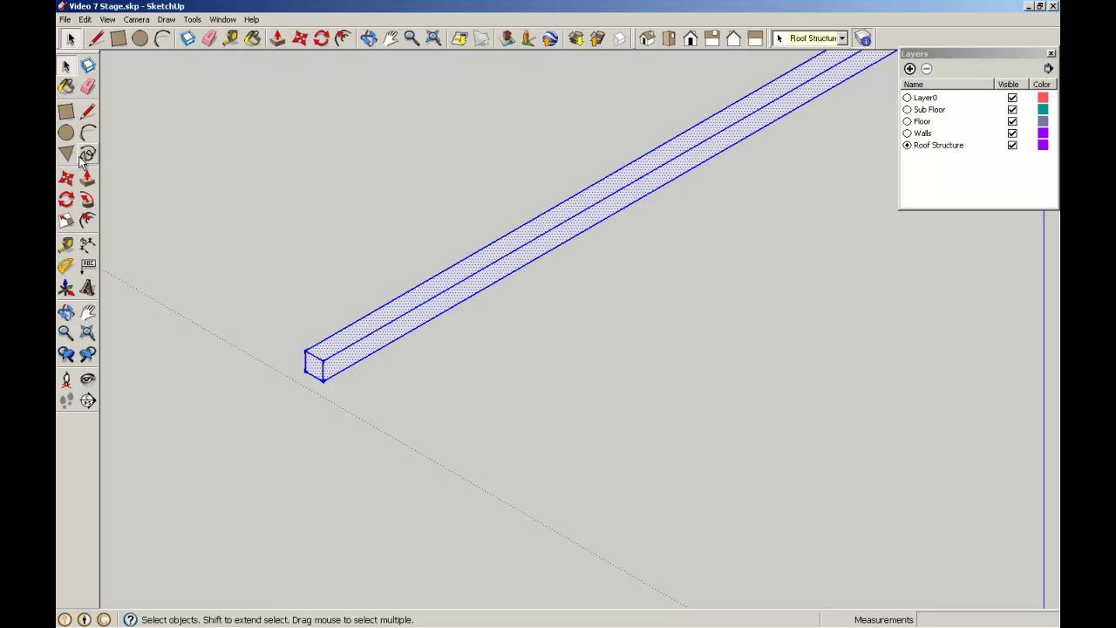
pyautogui.click(67, 86)
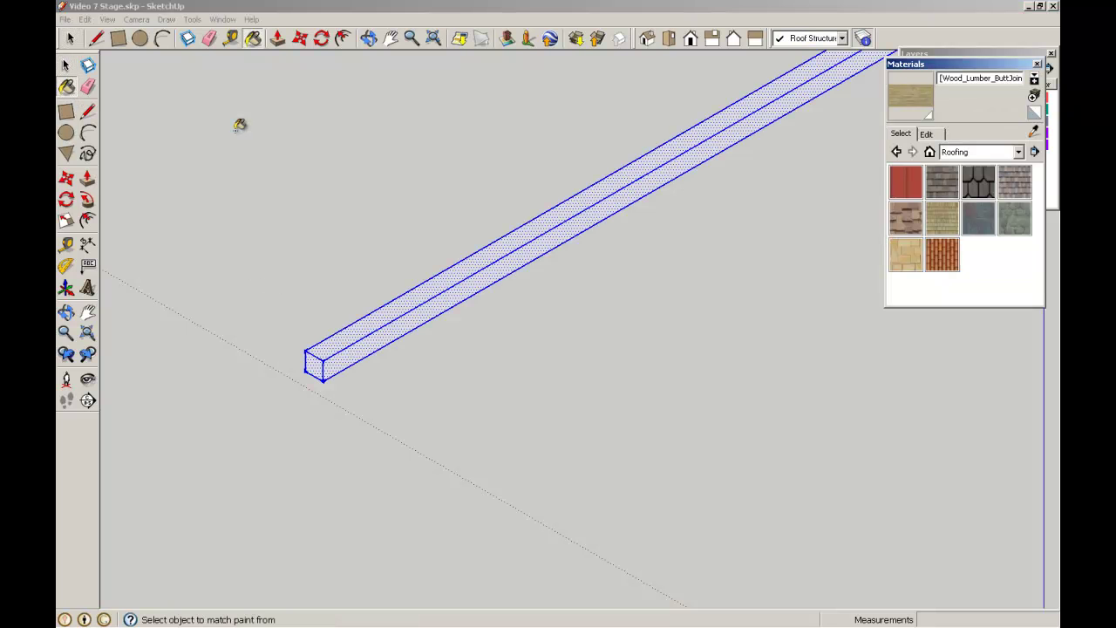
pyautogui.click(1011, 154)
pyautogui.click(994, 332)
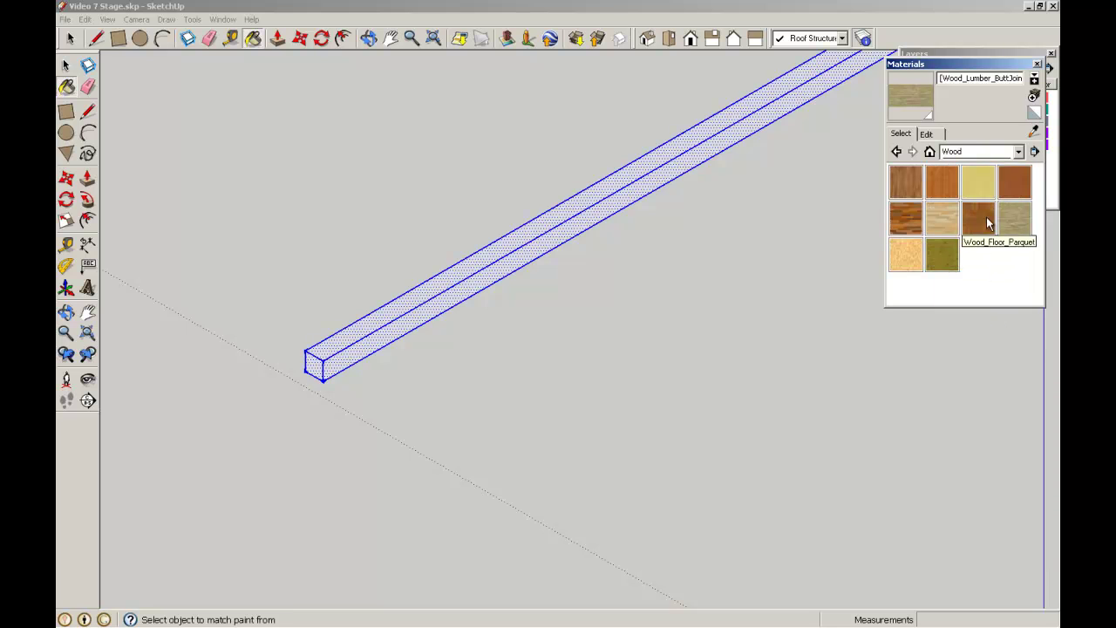
pyautogui.click(1014, 218)
pyautogui.click(493, 274)
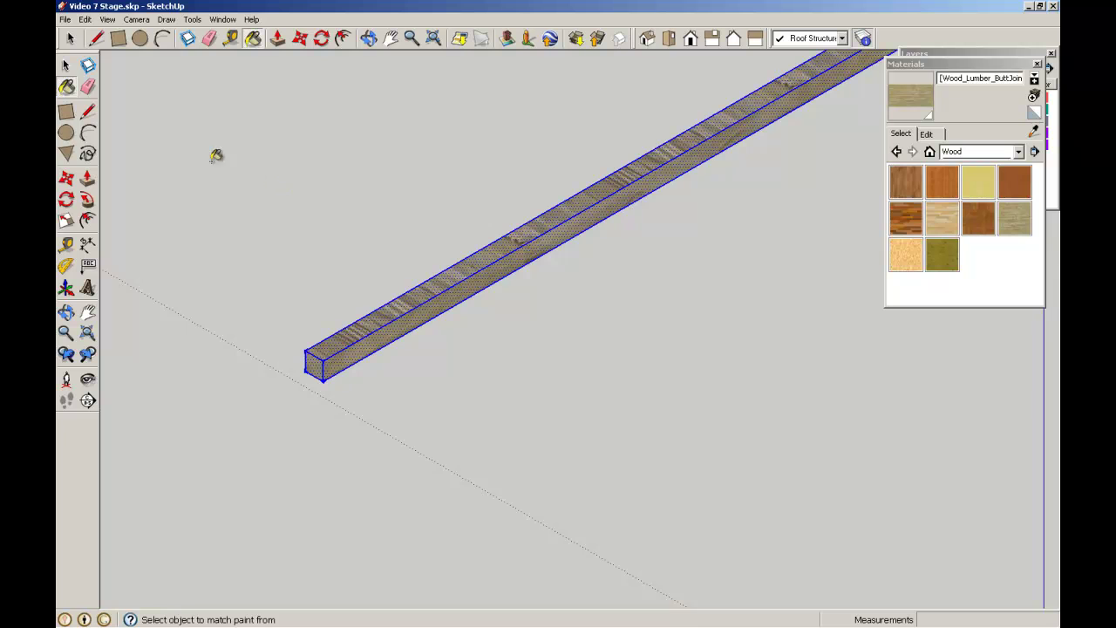
# Step: Make the painted beam a component named 'Roof Batten'
pyautogui.click(66, 65)
pyautogui.click(472, 337)
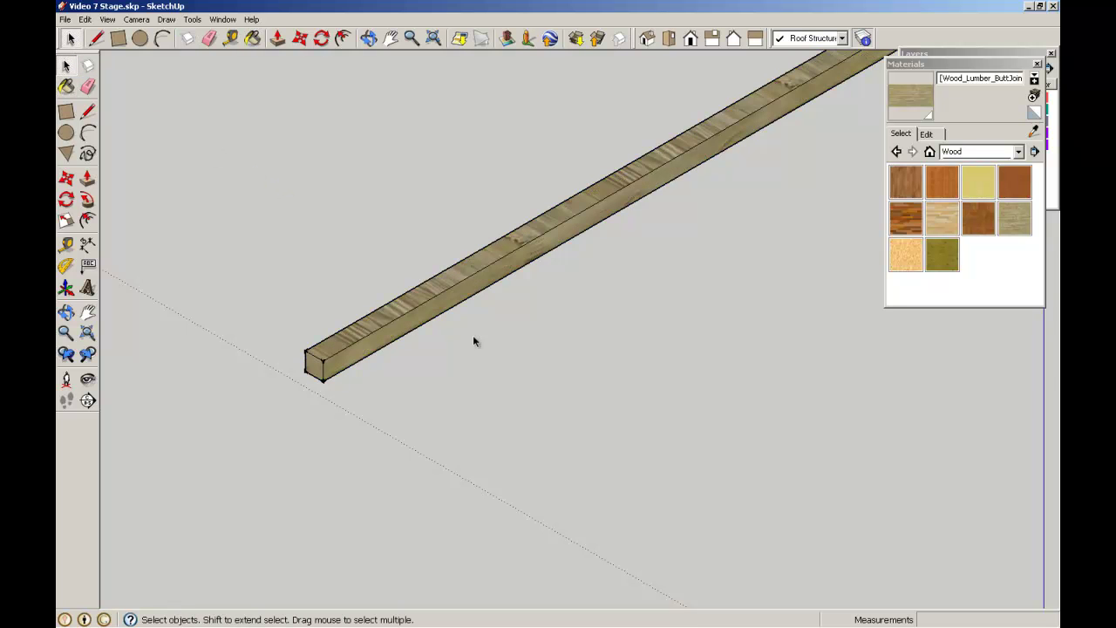
pyautogui.click(426, 294)
pyautogui.click(87, 65)
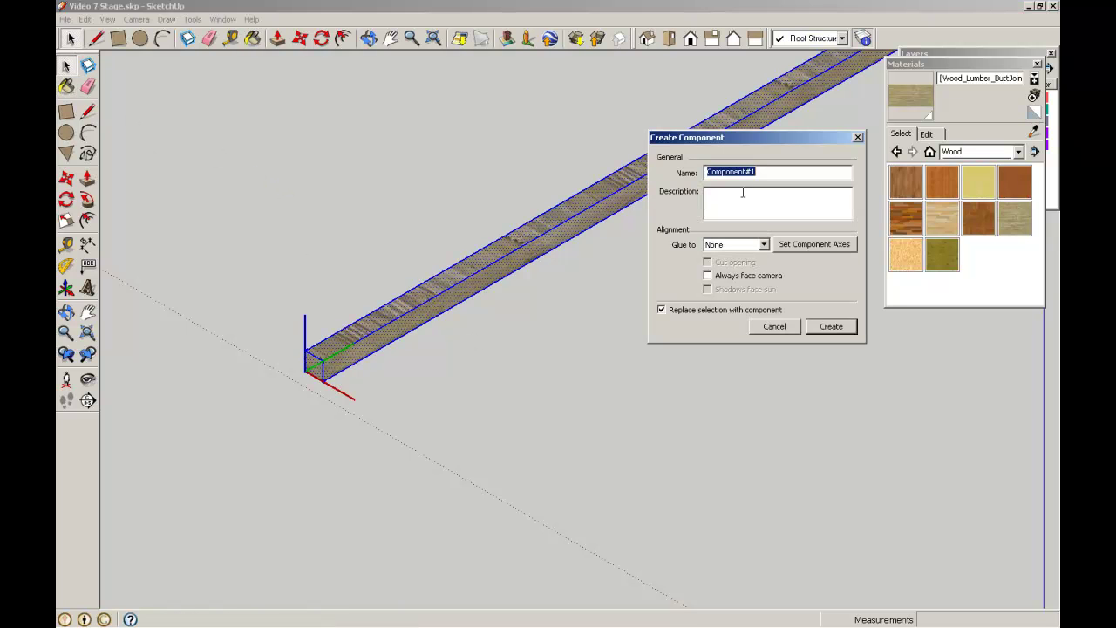
pyautogui.write('Roof Batten')
pyautogui.click(812, 331)
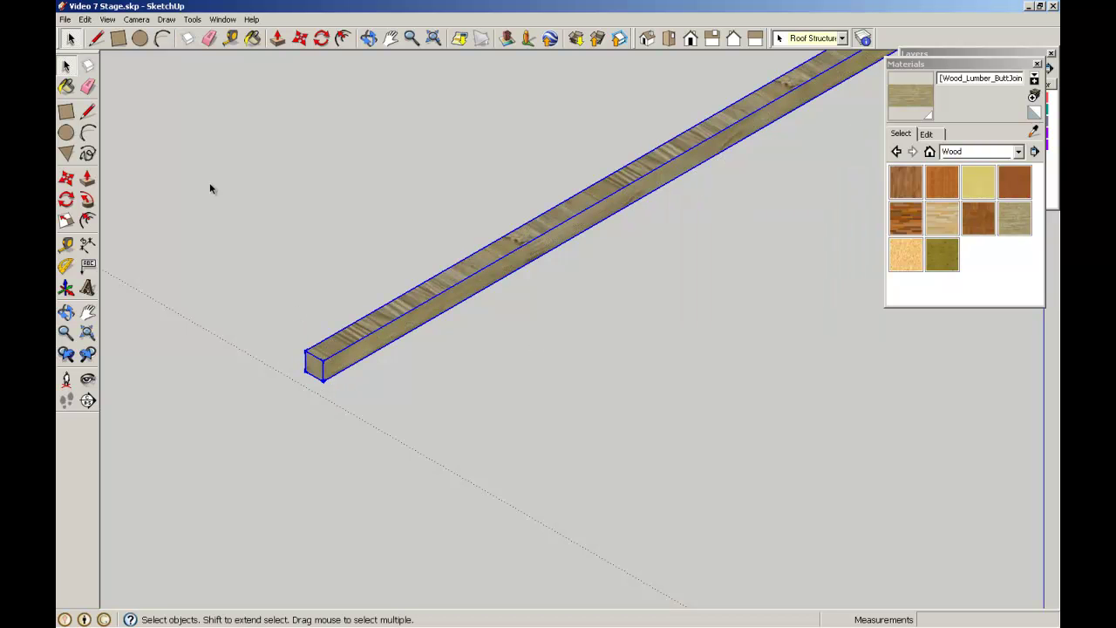
pyautogui.scroll(-5, 274, 194)
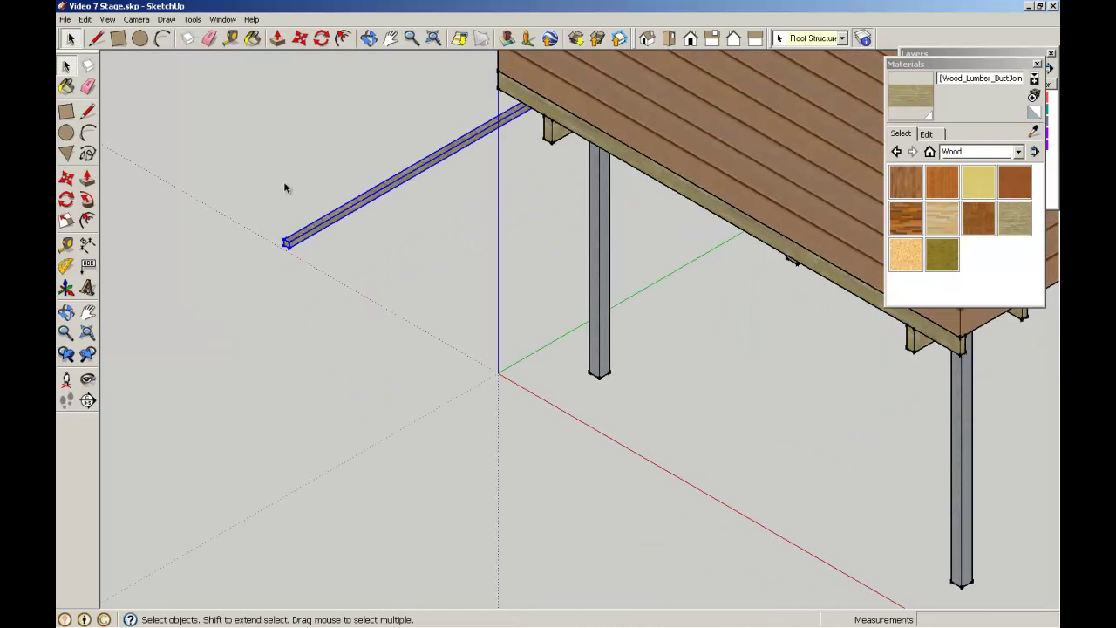
# Step: Move the batten by its end corner onto the lower beam's corner
pyautogui.click(433, 38)
pyautogui.scroll(4, 285, 430)
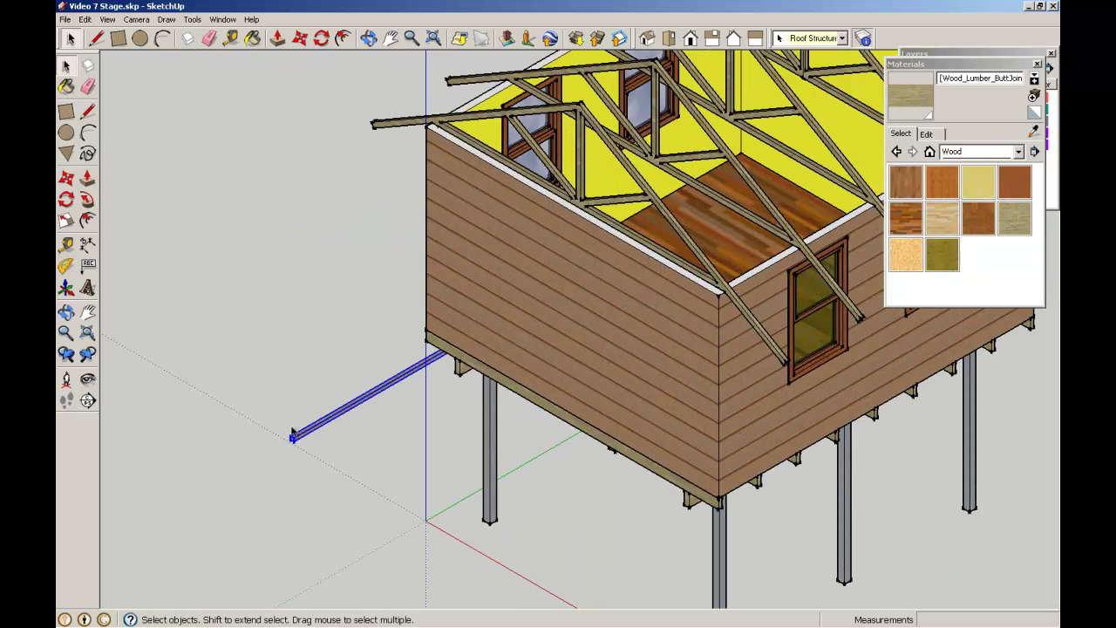
pyautogui.click(66, 178)
pyautogui.scroll(3, 301, 446)
pyautogui.scroll(4, 262, 411)
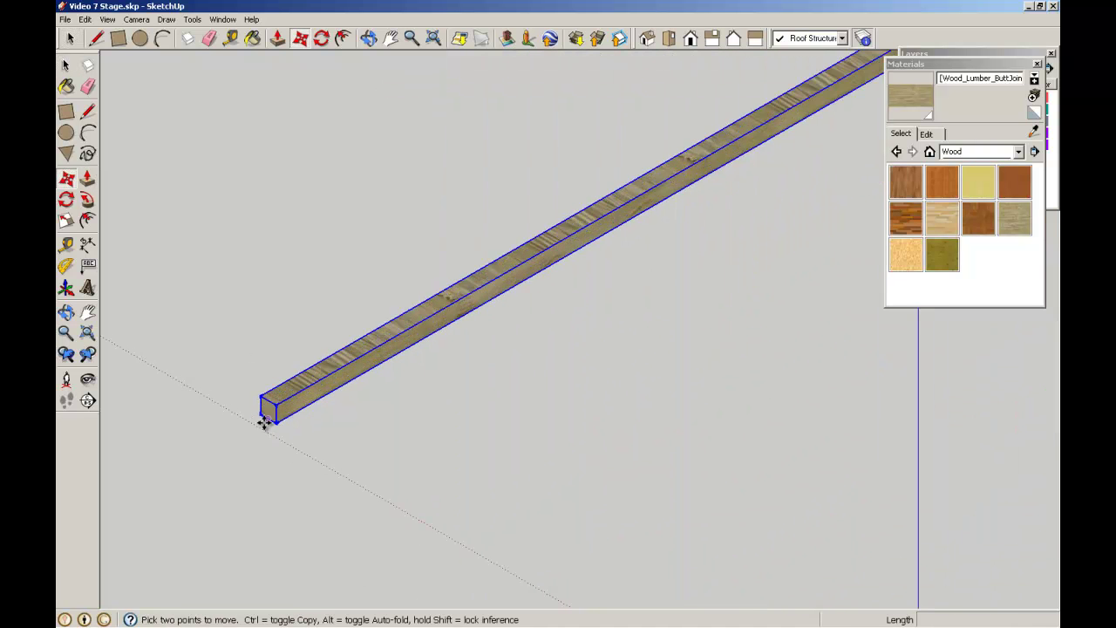
pyautogui.click(262, 405)
pyautogui.scroll(-5, 275, 251)
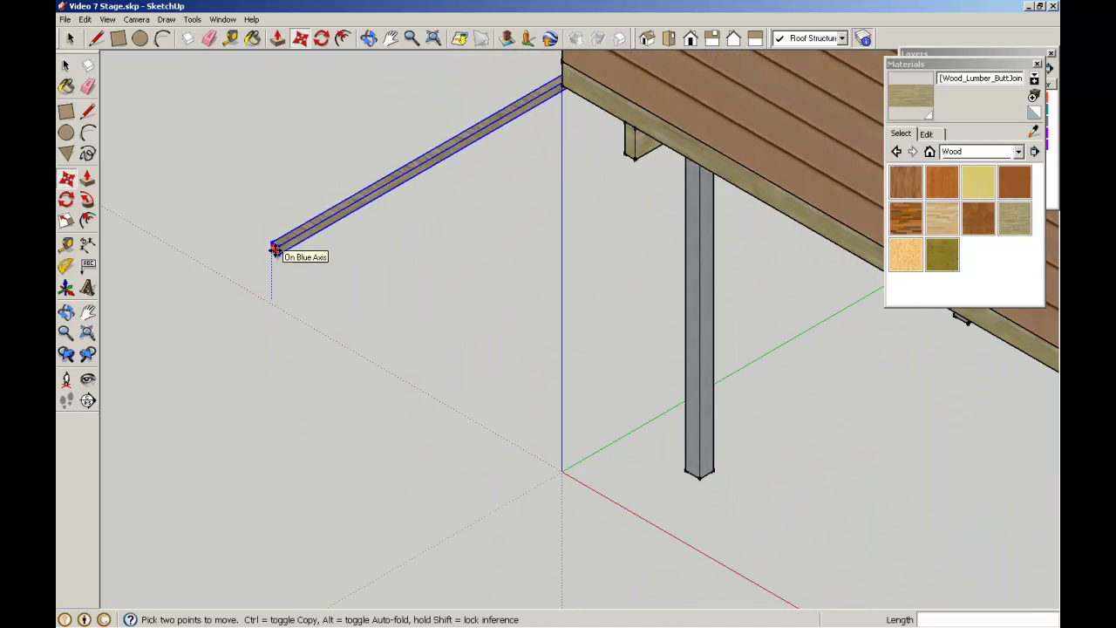
pyautogui.scroll(2, 309, 116)
pyautogui.scroll(6, 310, 116)
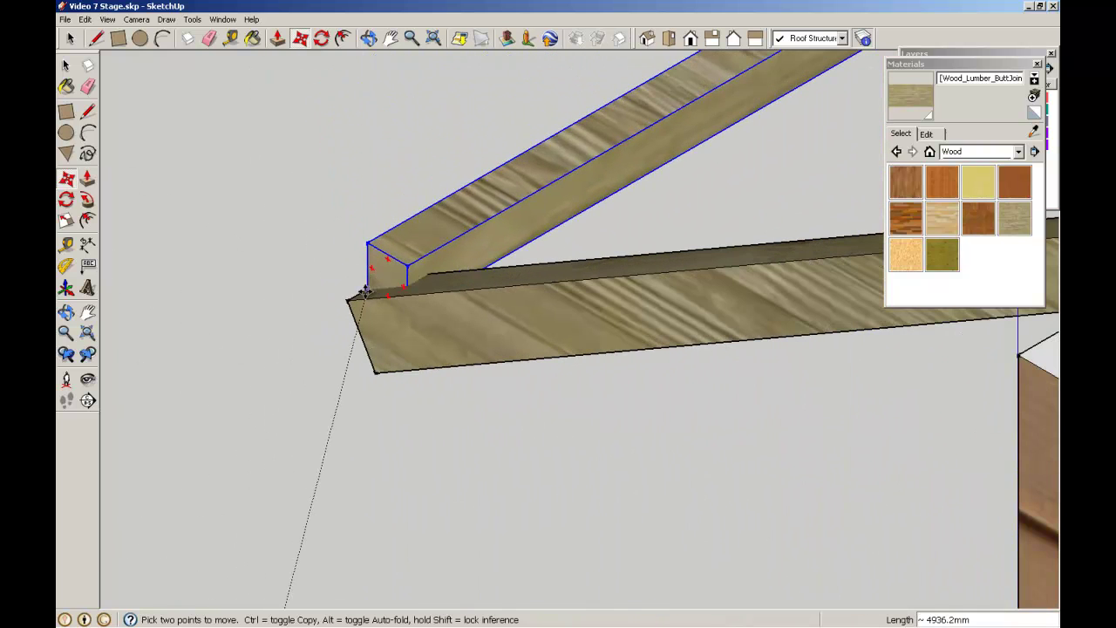
pyautogui.click(351, 302)
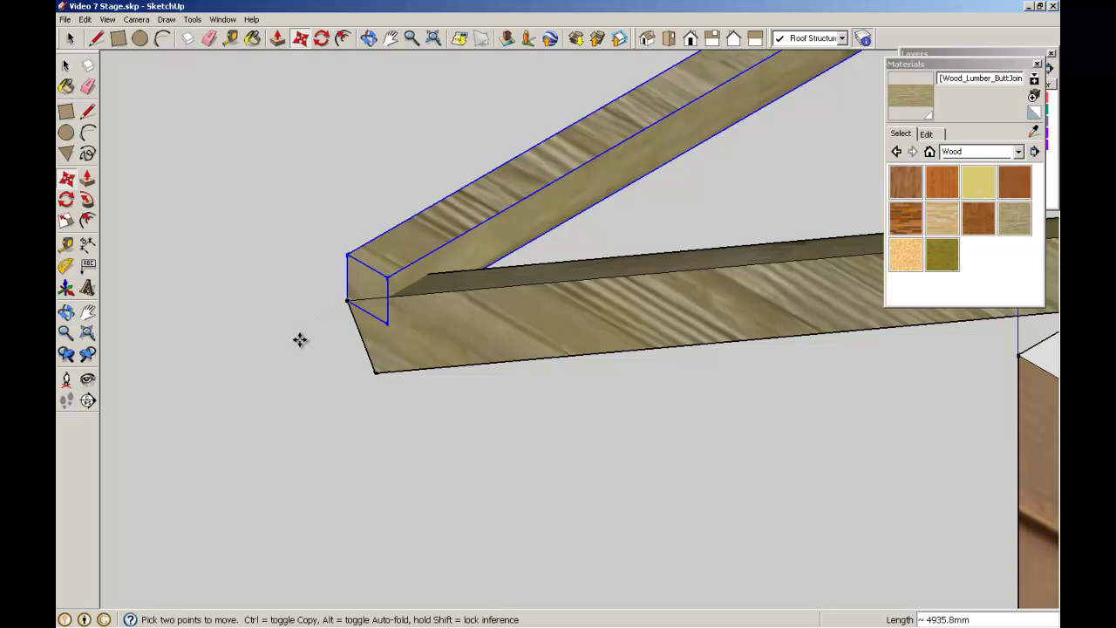
pyautogui.moveTo(299, 339); pyautogui.dragTo(430, 206, button='middle')
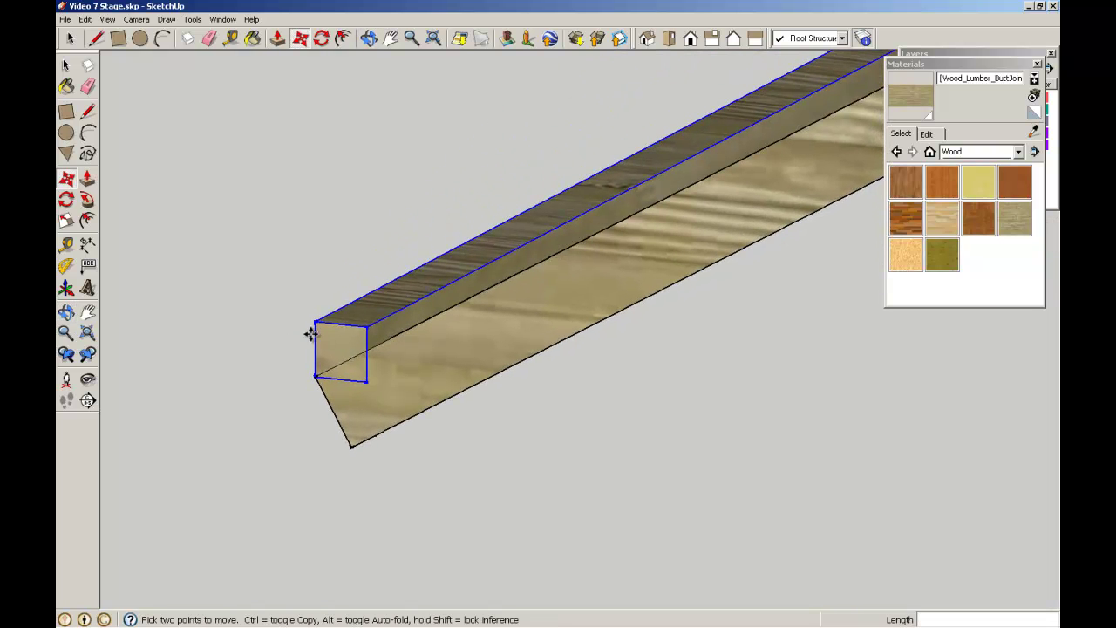
# Step: Rotate the batten 30° about its end-face corner to match the rafter pitch
pyautogui.click(66, 200)
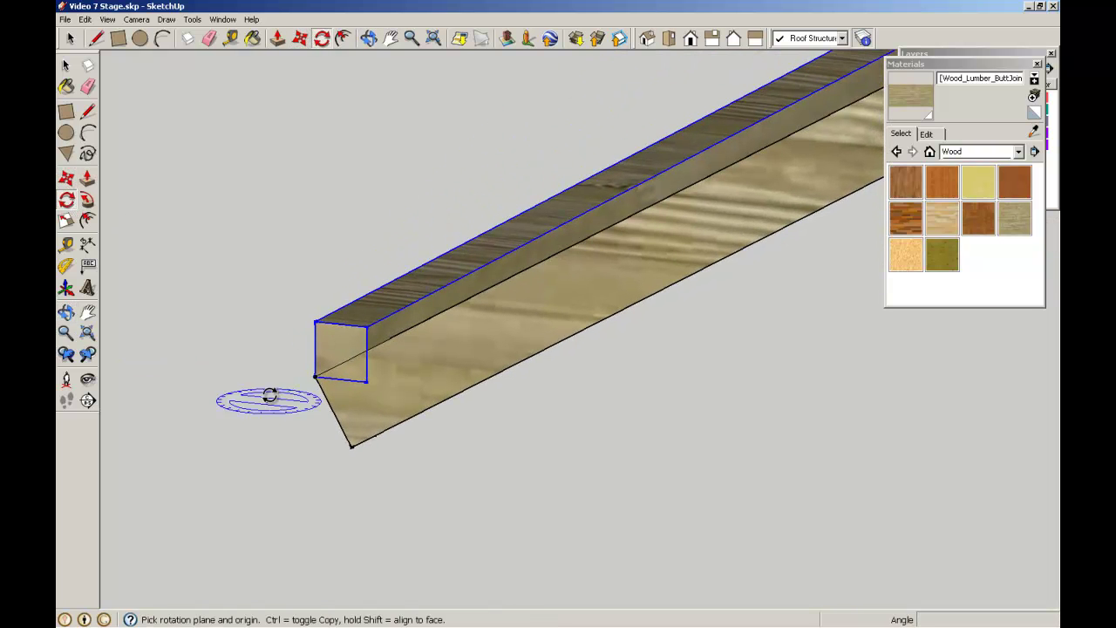
pyautogui.click(315, 376)
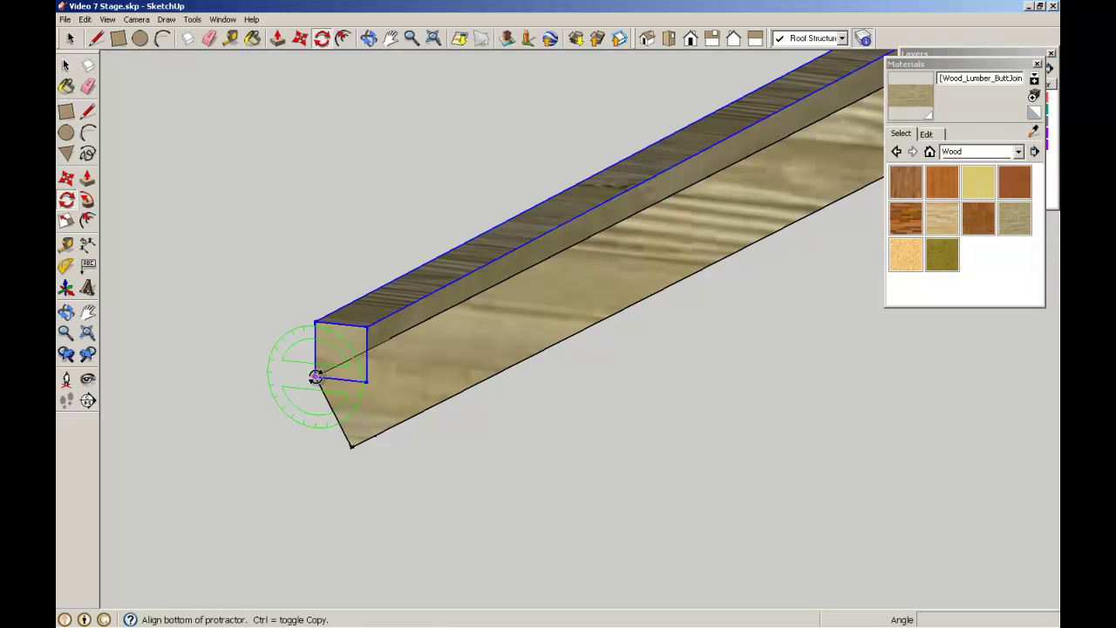
pyautogui.click(401, 384)
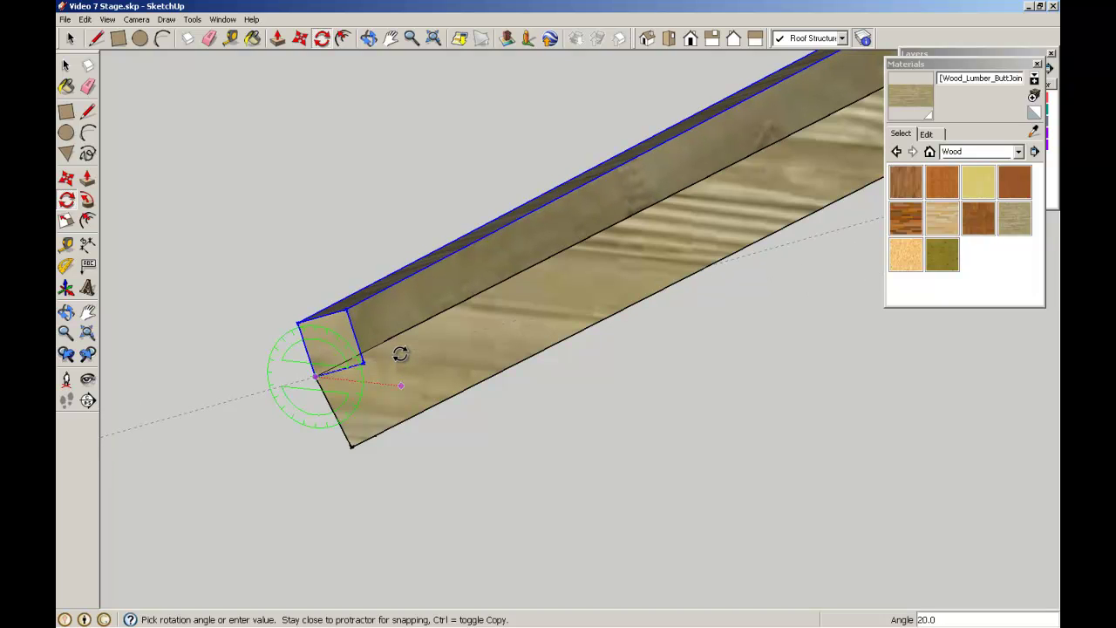
pyautogui.write('30')
pyautogui.press('Return')
pyautogui.press('space')
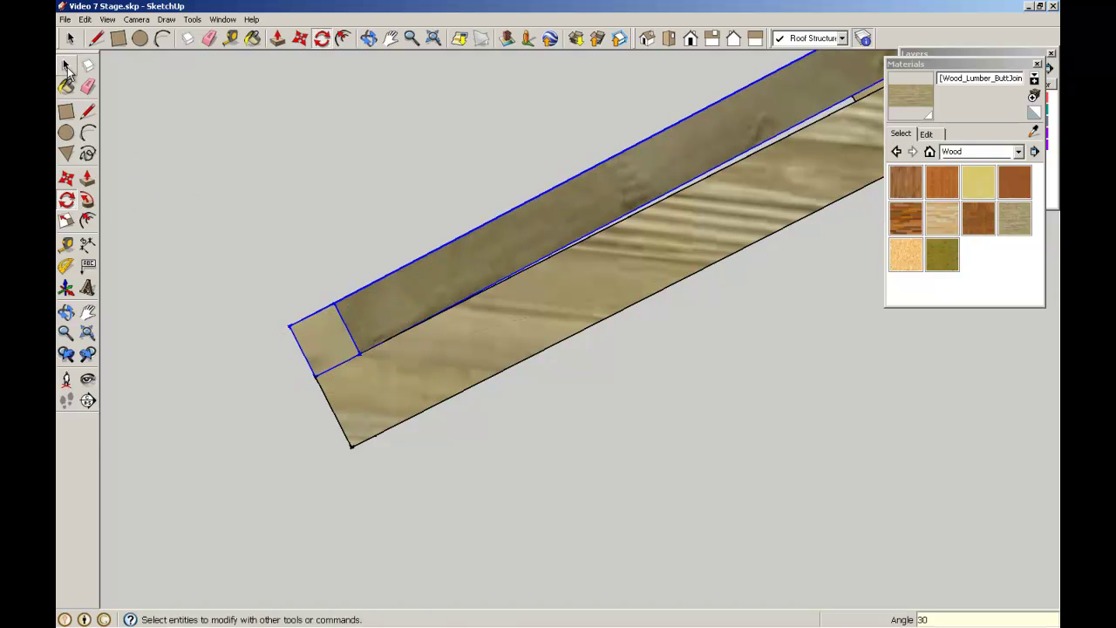
# Step: Copy the sloped batten from its endpoint to the gable truss peak
pyautogui.click(305, 195)
pyautogui.scroll(-5, 324, 303)
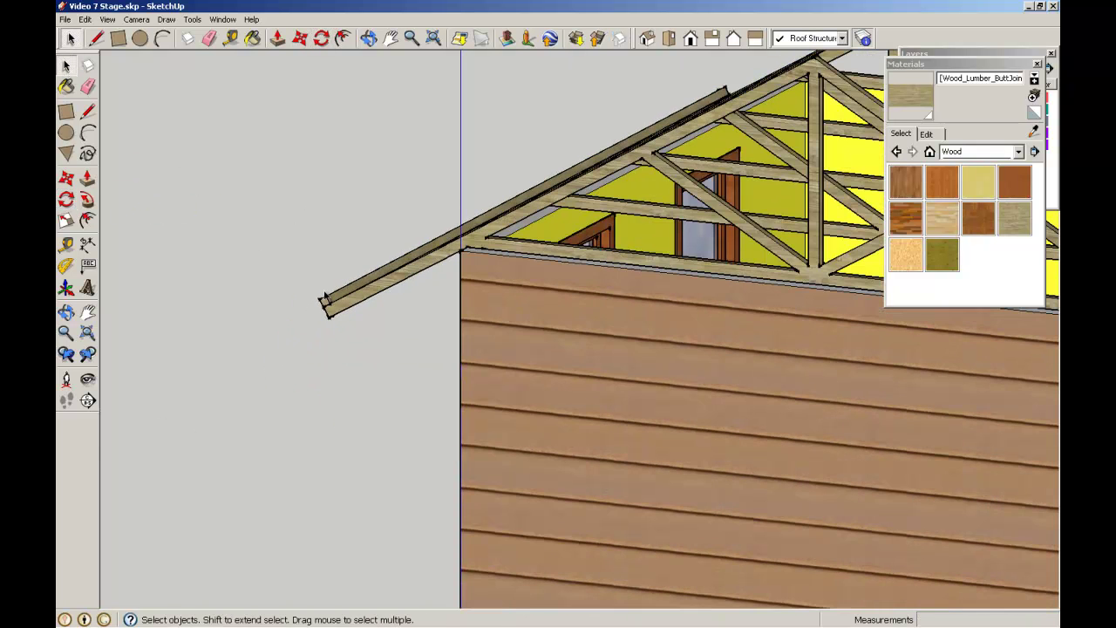
pyautogui.scroll(6, 323, 283)
pyautogui.click(336, 408)
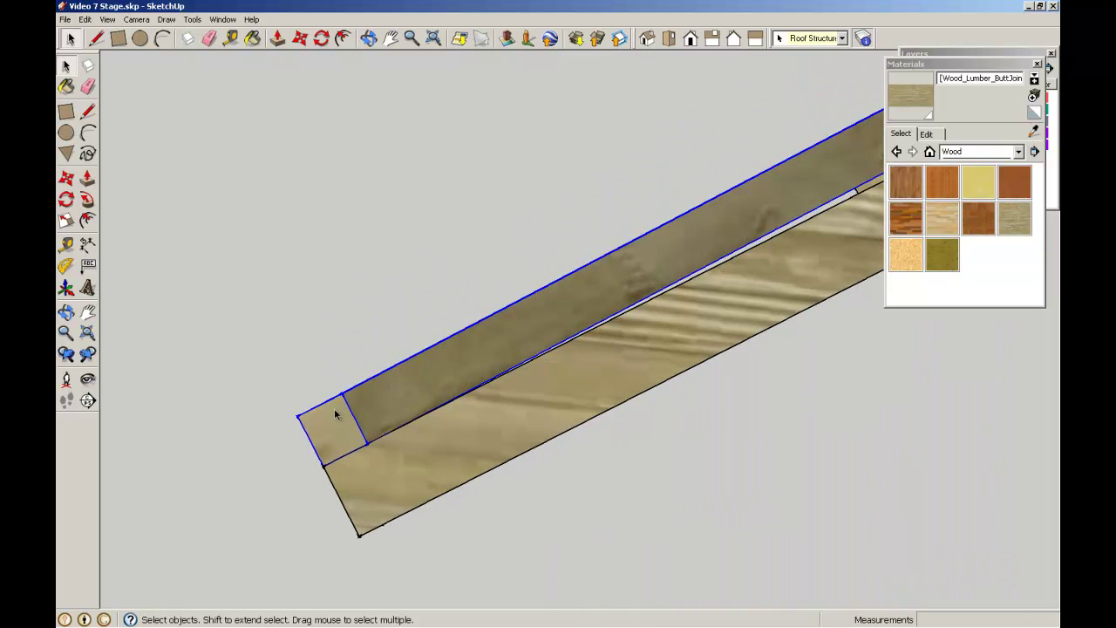
pyautogui.click(66, 177)
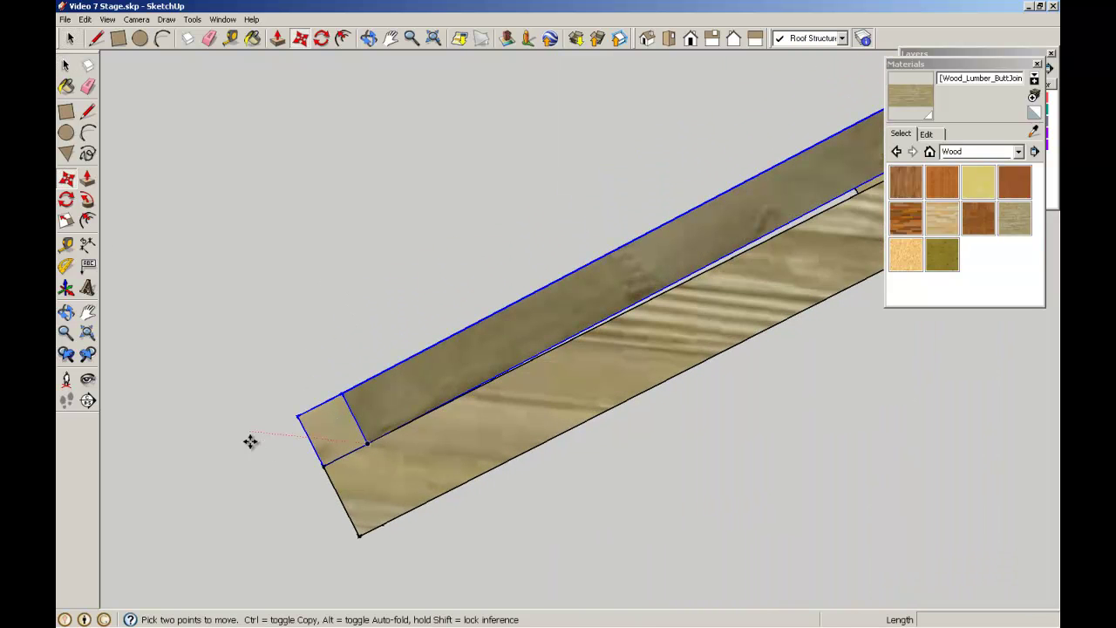
pyautogui.click(367, 443)
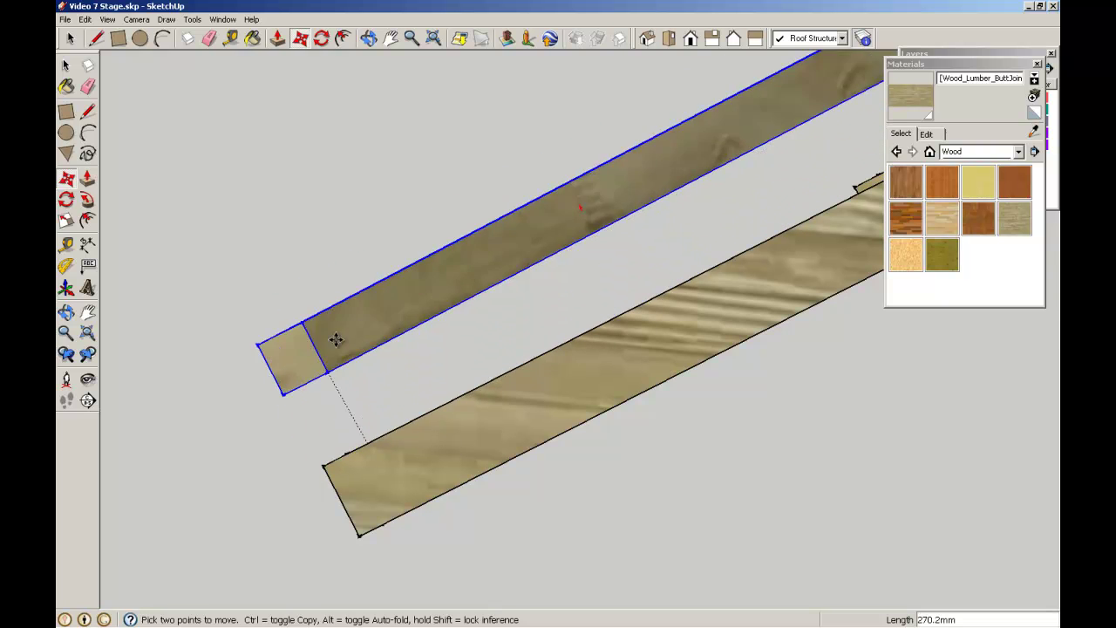
pyautogui.press('ctrl')
pyautogui.scroll(-3, 512, 258)
pyautogui.scroll(-5, 516, 262)
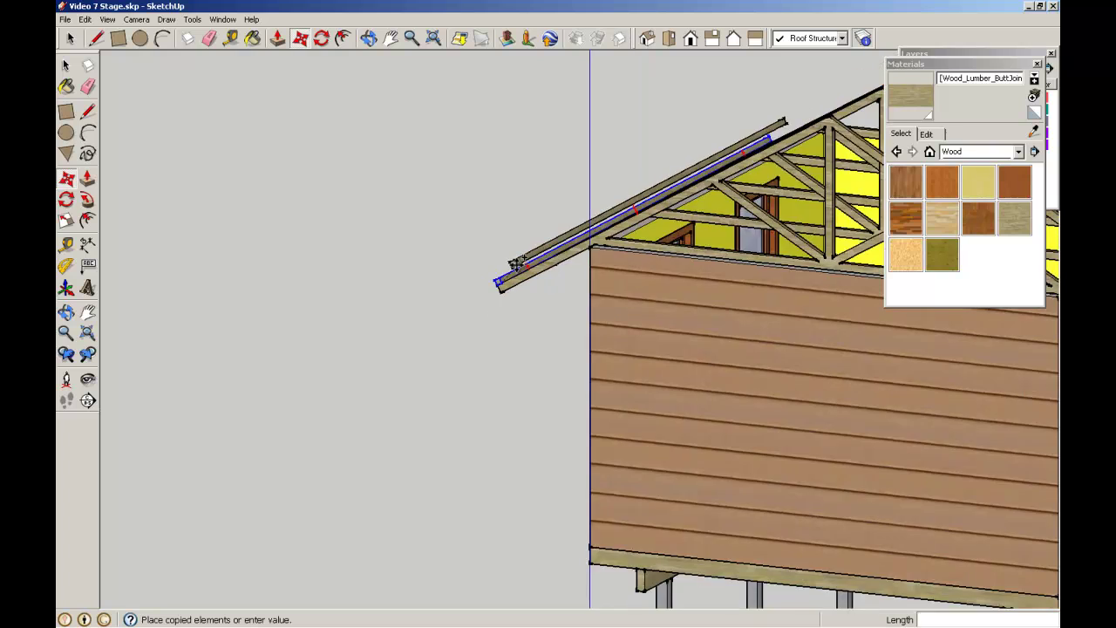
pyautogui.scroll(6, 726, 157)
pyautogui.scroll(5, 726, 156)
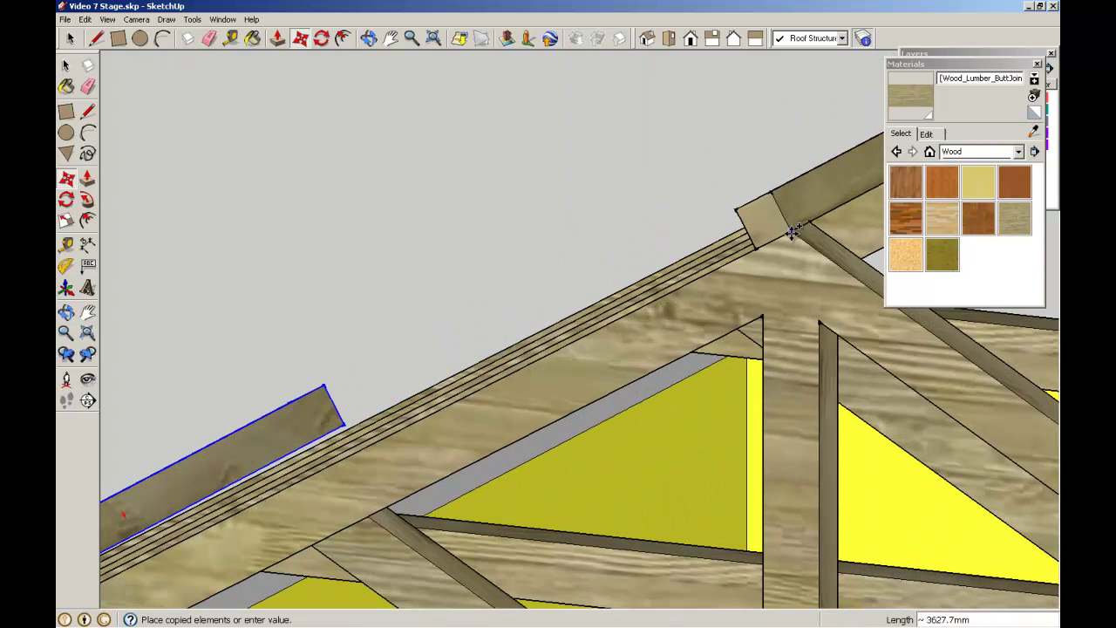
pyautogui.click(790, 232)
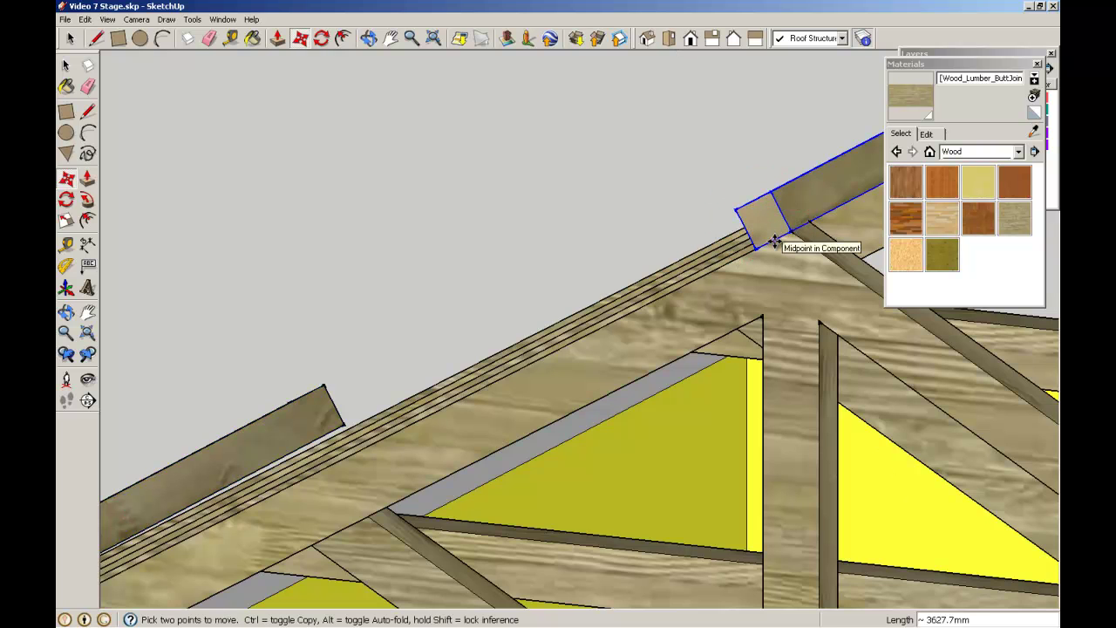
# Step: Copy the batten again from its midpoint to partway up the left rafter
pyautogui.click(774, 241)
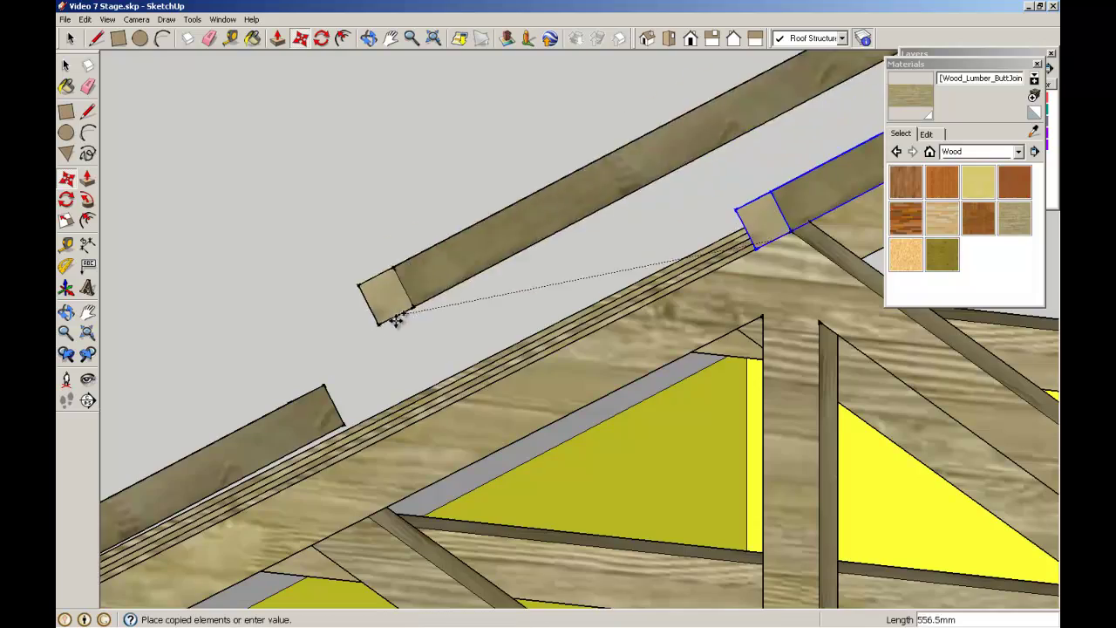
pyautogui.moveTo(387, 311); pyautogui.dragTo(353, 366, button='middle')
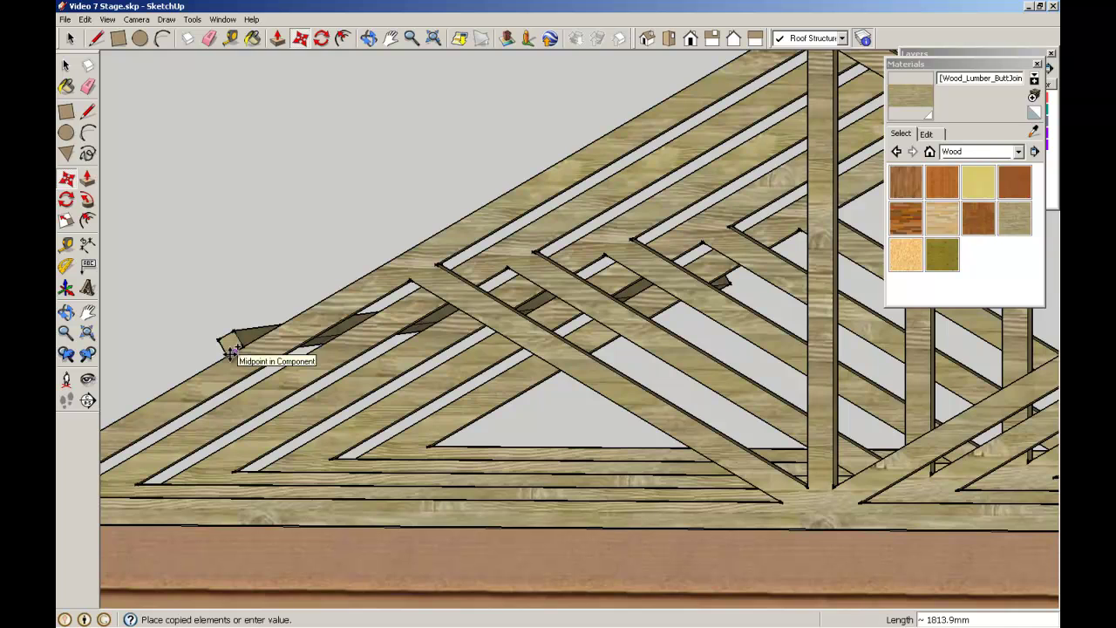
pyautogui.click(227, 349)
pyautogui.scroll(-5, 181, 282)
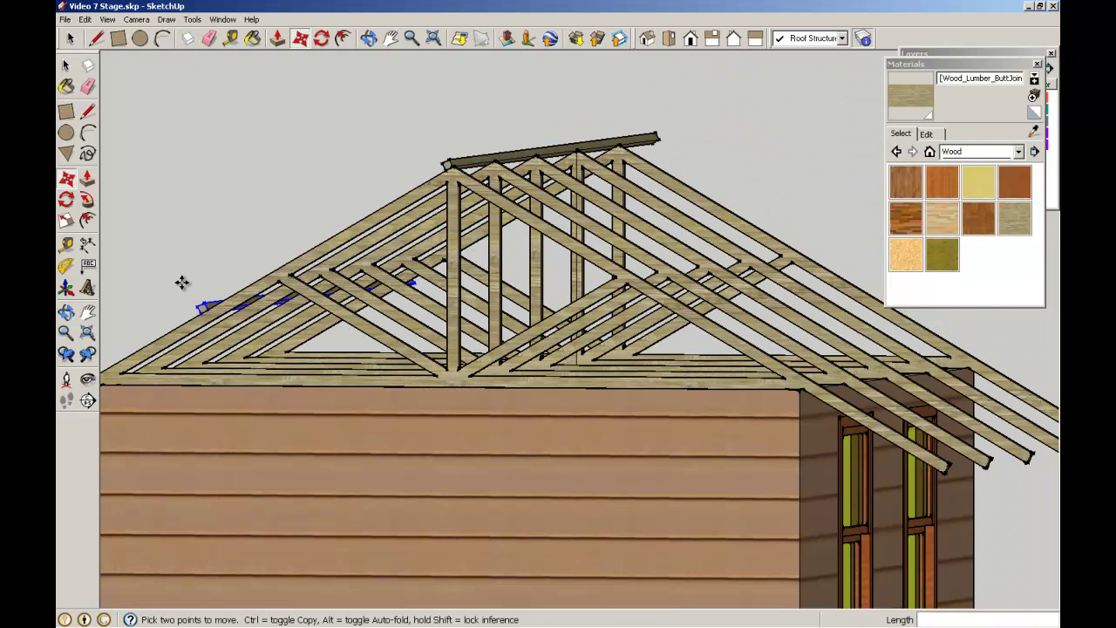
# Step: In Front view, draw a line from the rafter tail to the batten's lower corner
pyautogui.click(689, 39)
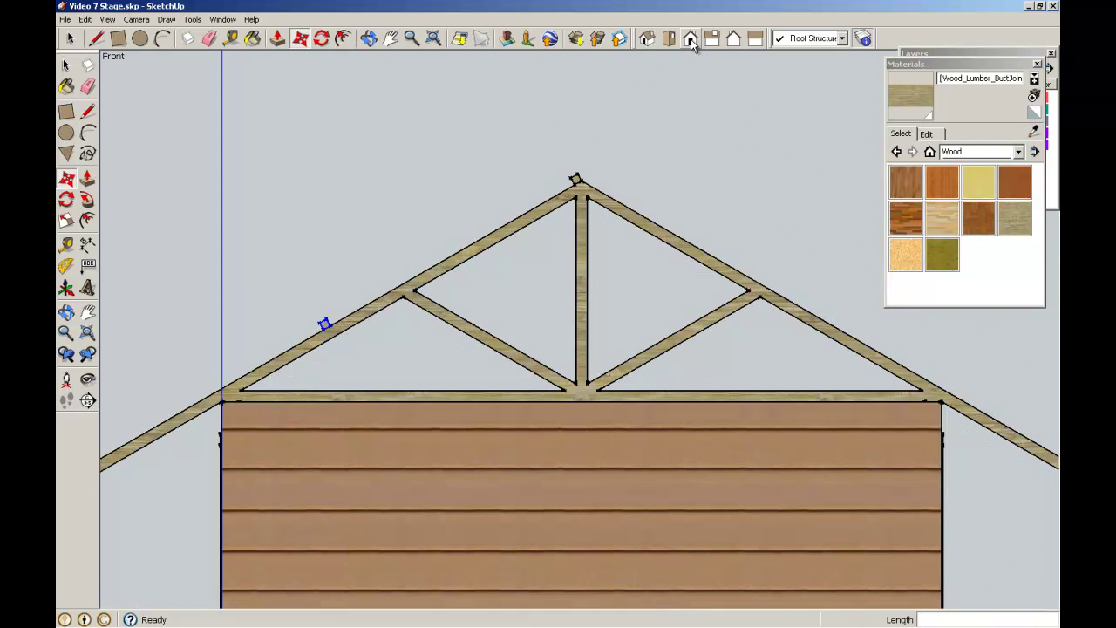
pyautogui.keyDown('shift'); pyautogui.moveTo(215, 316); pyautogui.dragTo(346, 246, button='middle'); pyautogui.keyUp('shift')
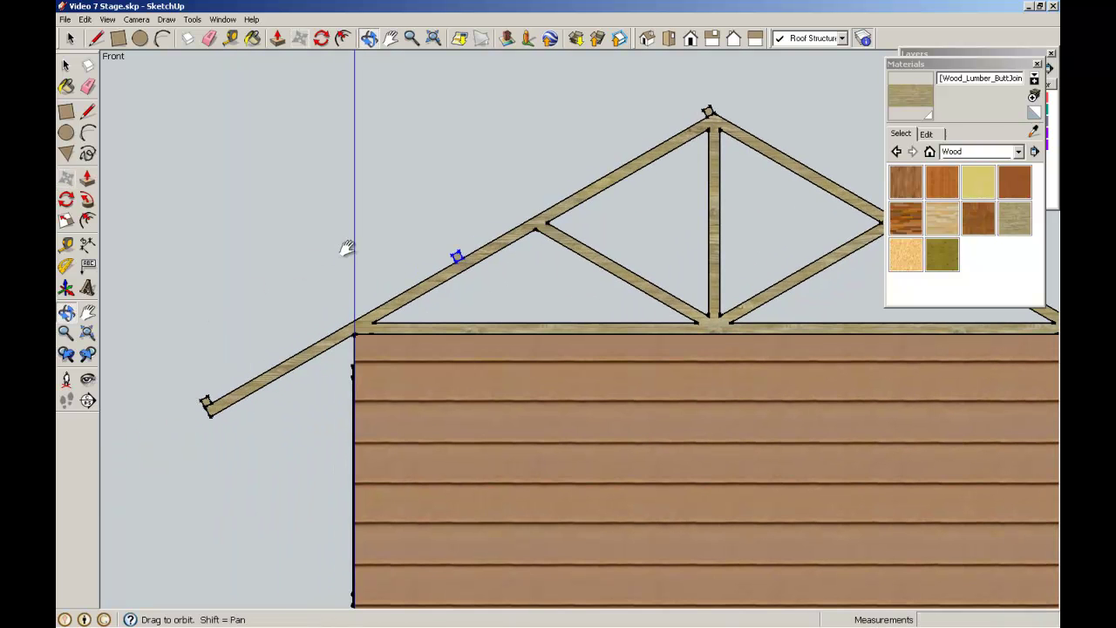
pyautogui.click(87, 112)
pyautogui.moveTo(196, 237)
pyautogui.mouseDown(button='middle')
pyautogui.moveTo(210, 242)
pyautogui.moveTo(192, 239)
pyautogui.mouseUp(button='middle')
pyautogui.scroll(2, 214, 372)
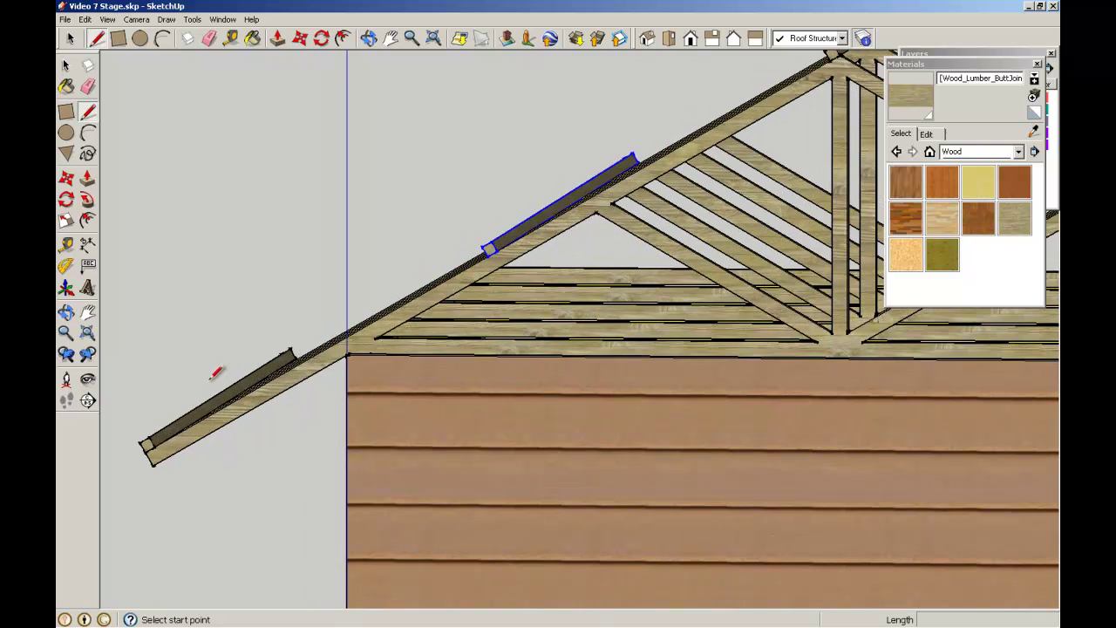
pyautogui.click(150, 438)
pyautogui.scroll(4, 484, 243)
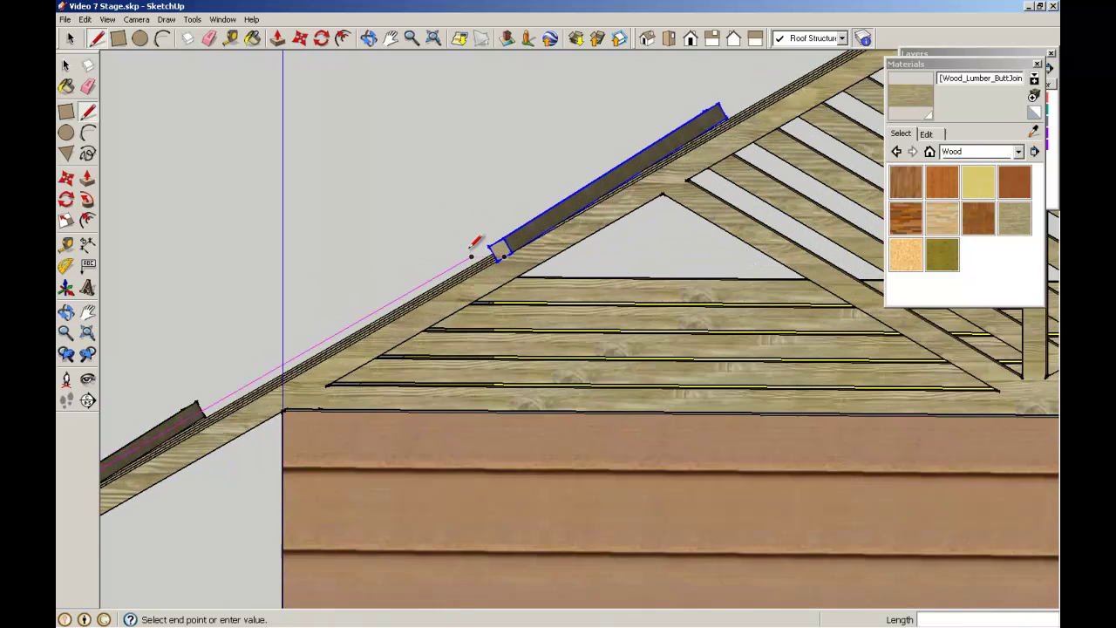
pyautogui.click(508, 244)
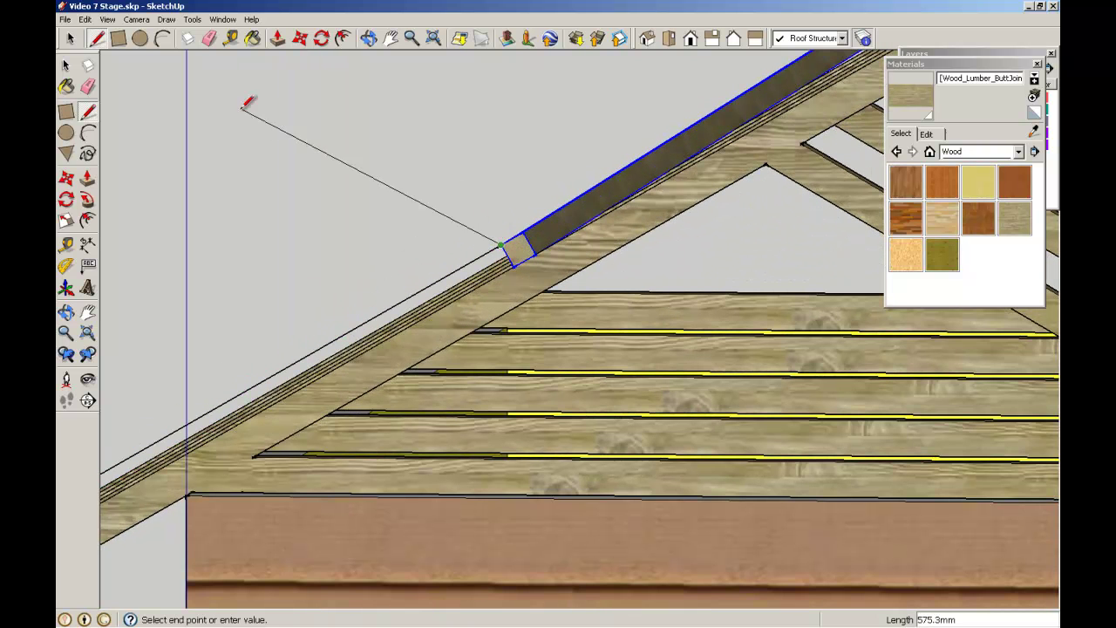
# Step: Copy the batten down to the midpoint of the new line near the eave
pyautogui.click(66, 65)
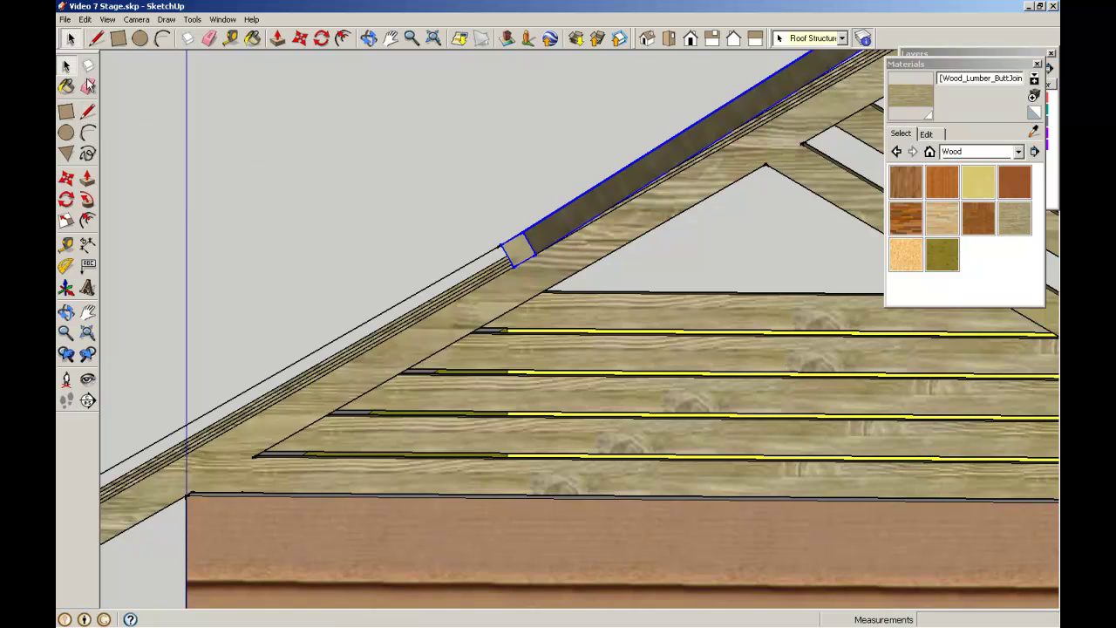
pyautogui.click(66, 177)
pyautogui.scroll(1, 499, 243)
pyautogui.scroll(1, 500, 243)
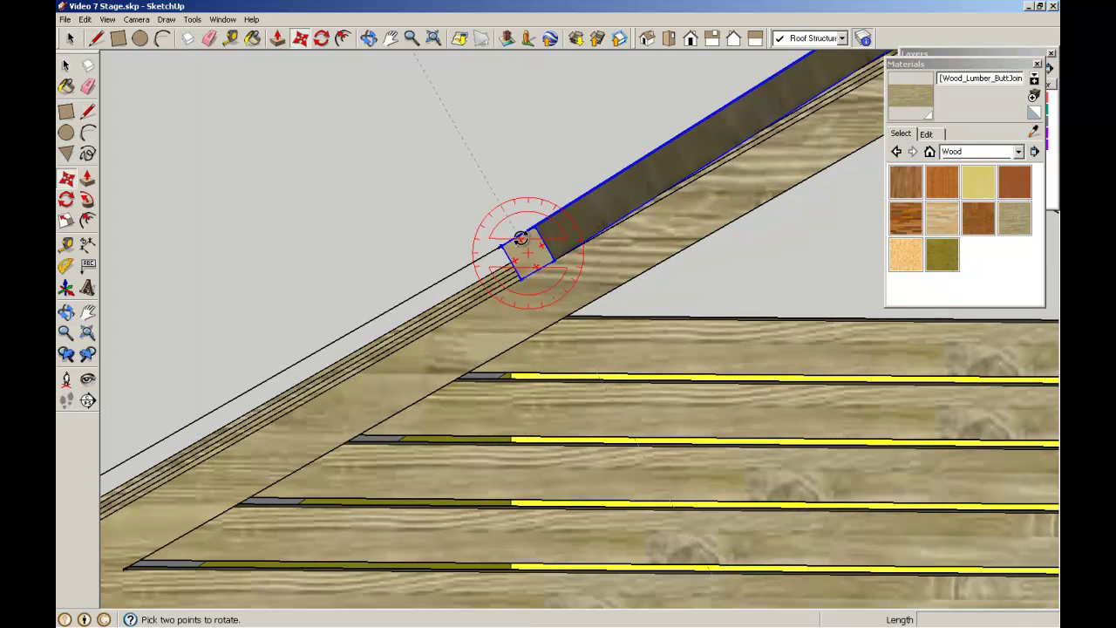
pyautogui.scroll(2, 515, 237)
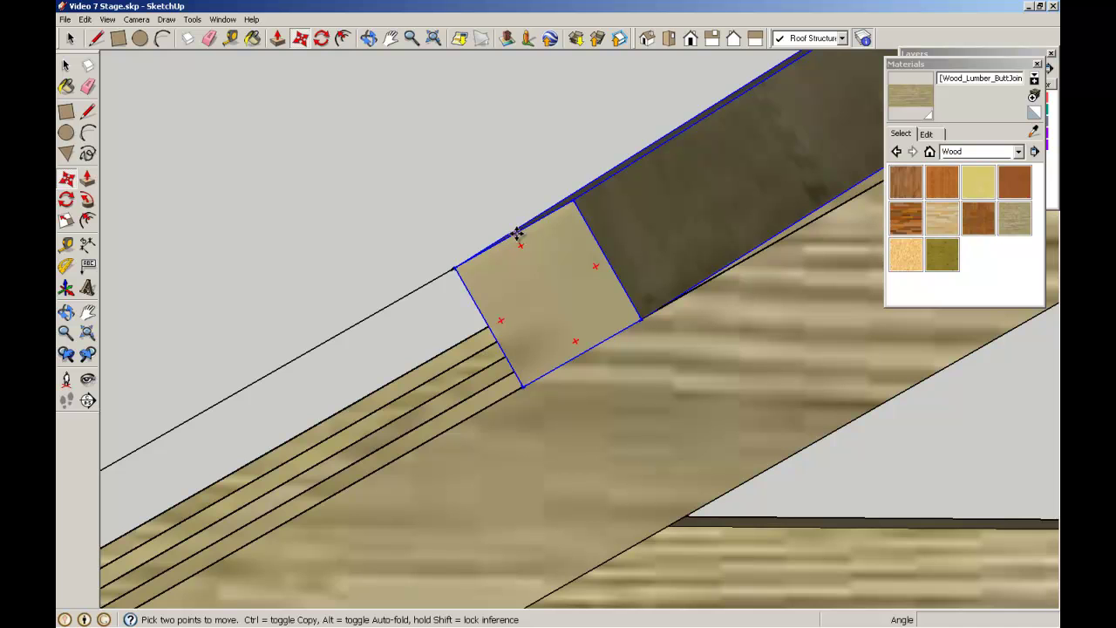
pyautogui.click(517, 232)
pyautogui.press('ctrl')
pyautogui.scroll(-5, 482, 207)
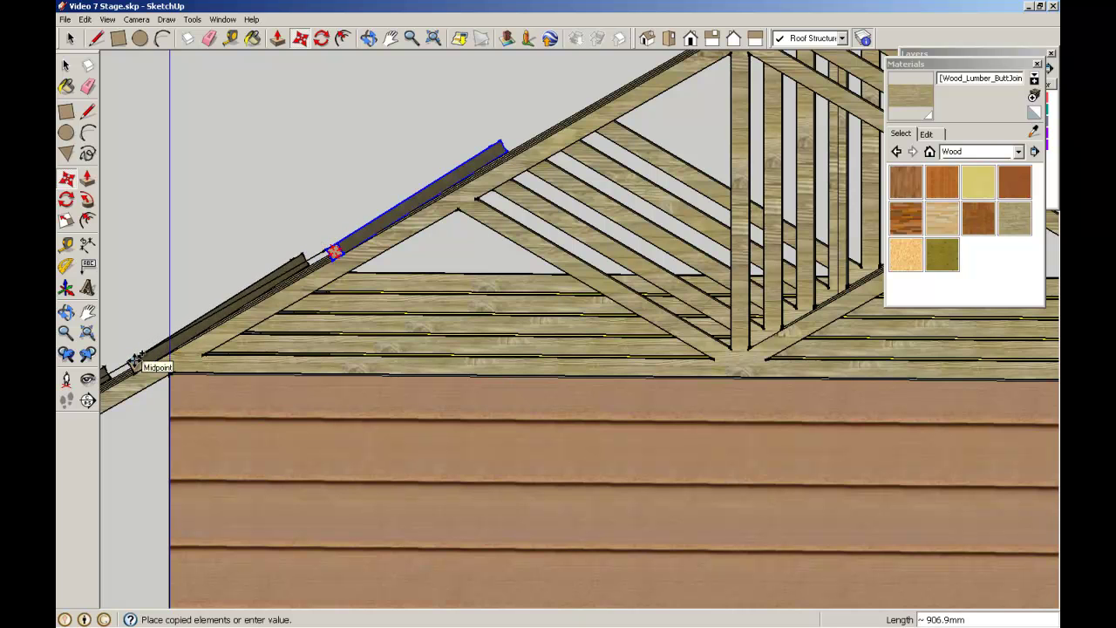
pyautogui.click(135, 361)
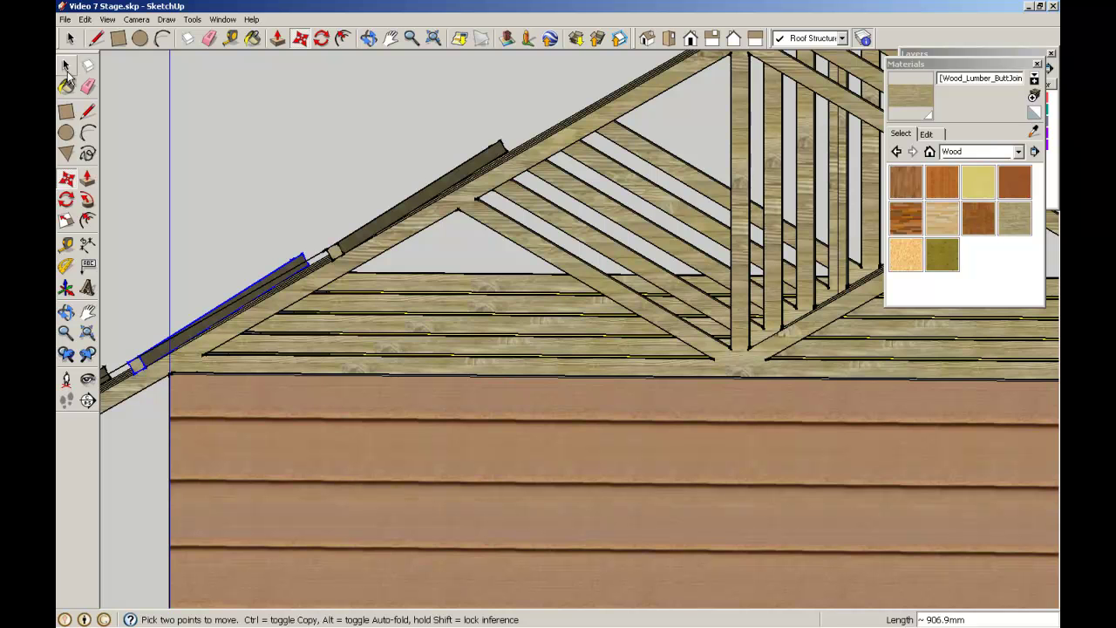
# Step: Orbit around the roof to show the insulation under the trusses
pyautogui.click(66, 66)
pyautogui.click(321, 258)
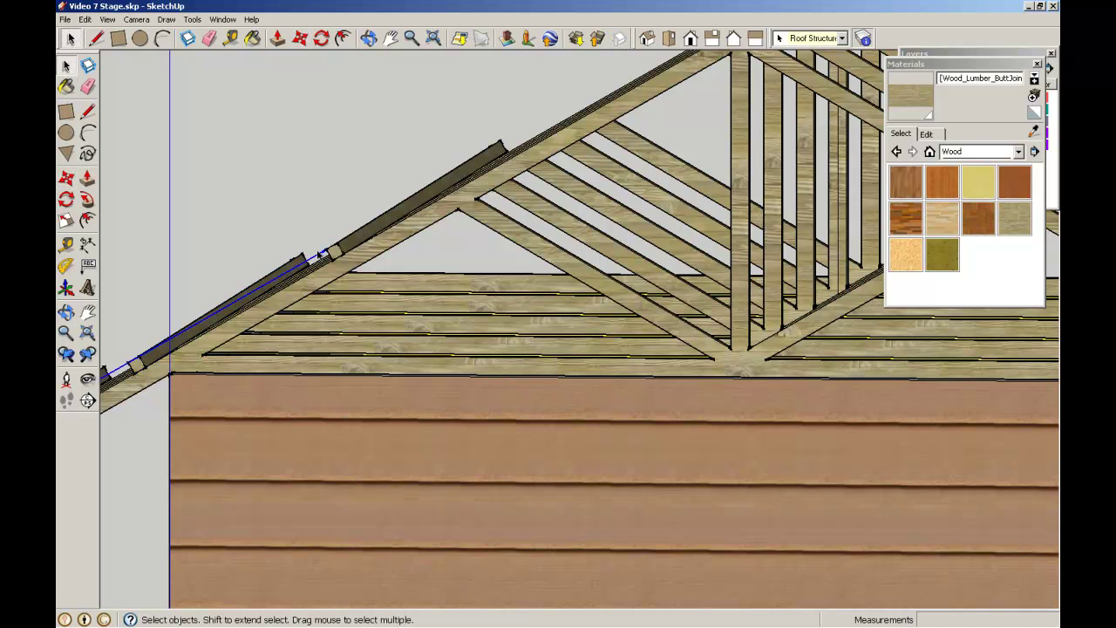
pyautogui.click(305, 220)
pyautogui.moveTo(260, 239)
pyautogui.mouseDown(button='middle')
pyautogui.moveTo(256, 197)
pyautogui.moveTo(312, 213)
pyautogui.moveTo(381, 169)
pyautogui.moveTo(198, 265)
pyautogui.moveTo(247, 242)
pyautogui.mouseUp(button='middle')
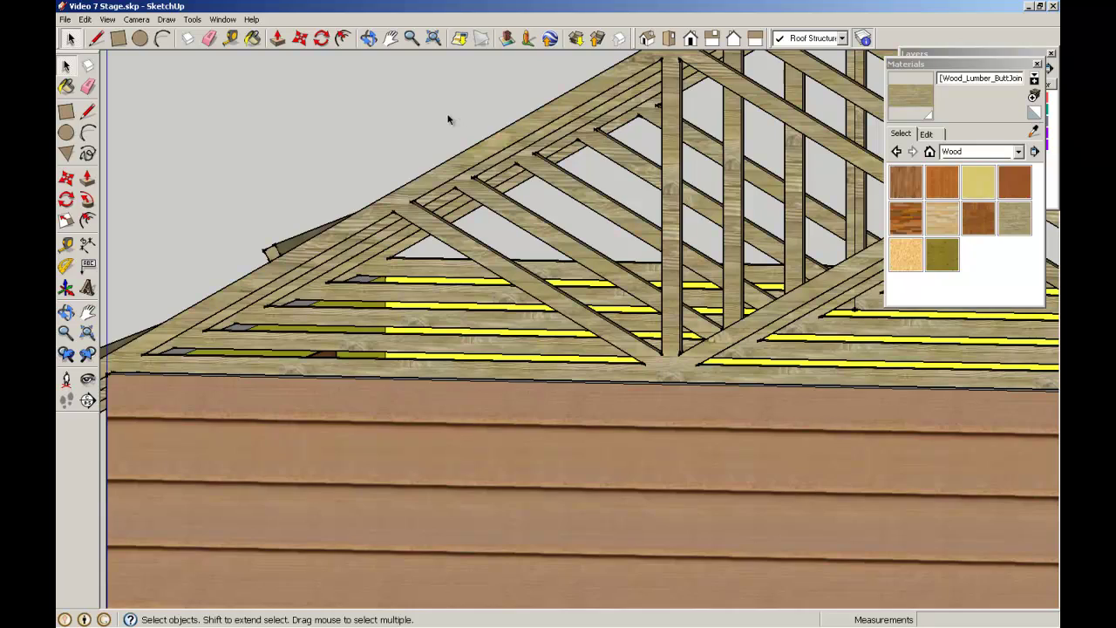
pyautogui.moveTo(450, 117)
pyautogui.mouseDown(button='middle')
pyautogui.moveTo(421, 157)
pyautogui.moveTo(448, 119)
pyautogui.moveTo(448, 155)
pyautogui.moveTo(602, 288)
pyautogui.mouseUp(button='middle')
# Step: Draw a line from the left rafter end up to the ridge
pyautogui.click(88, 110)
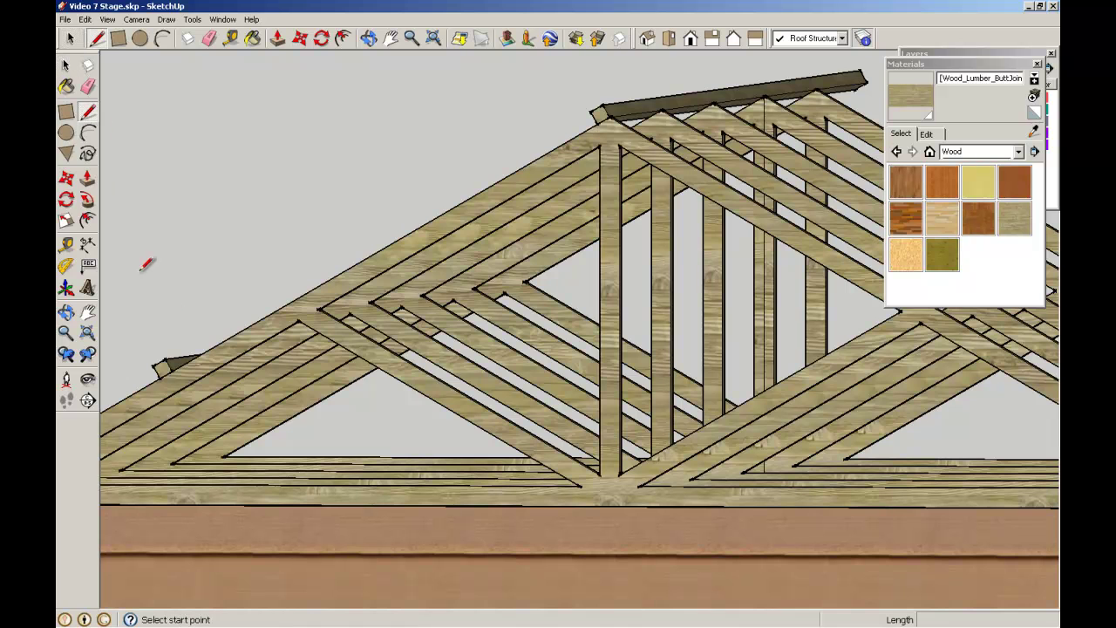
pyautogui.click(164, 358)
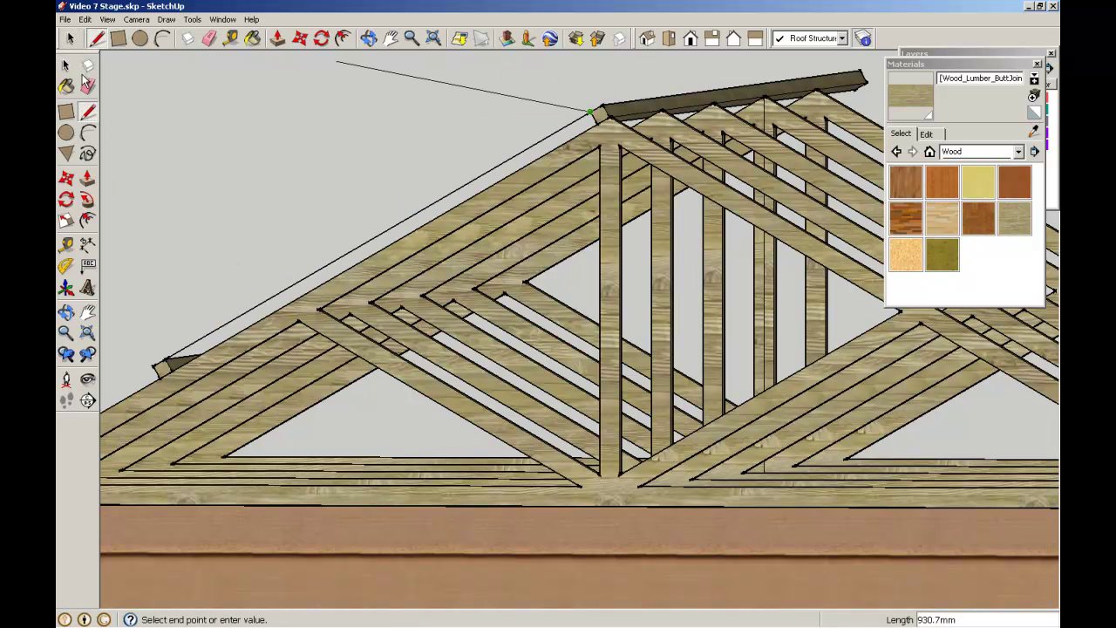
pyautogui.click(591, 111)
pyautogui.press('space')
# Step: Copy the triangular block at the rafter end further up the rafter edge
pyautogui.scroll(2, 135, 336)
pyautogui.click(185, 394)
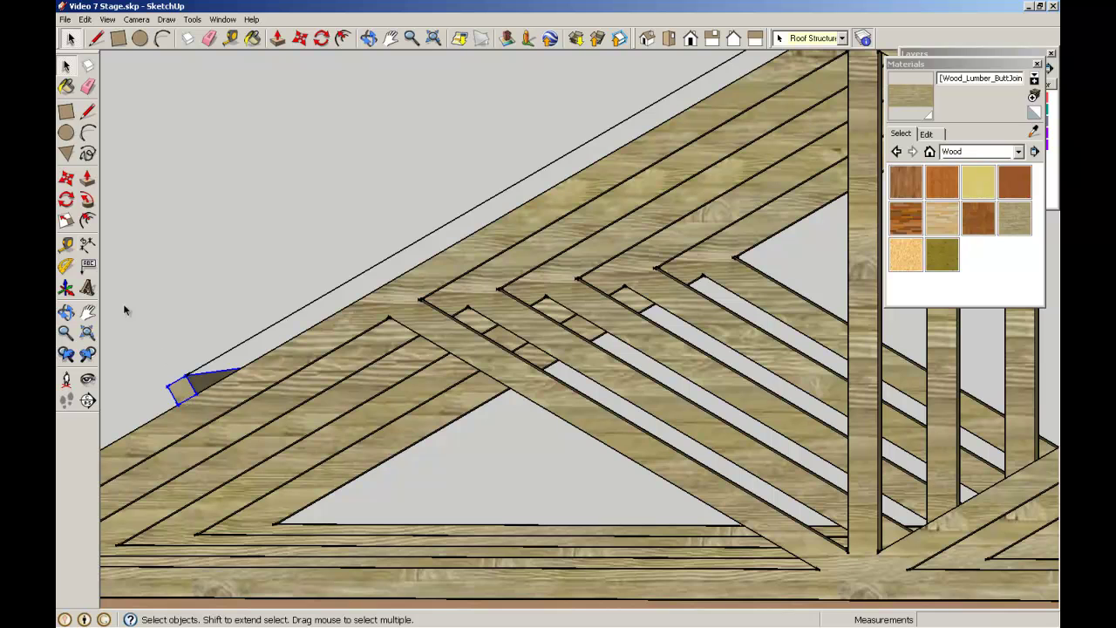
pyautogui.click(66, 177)
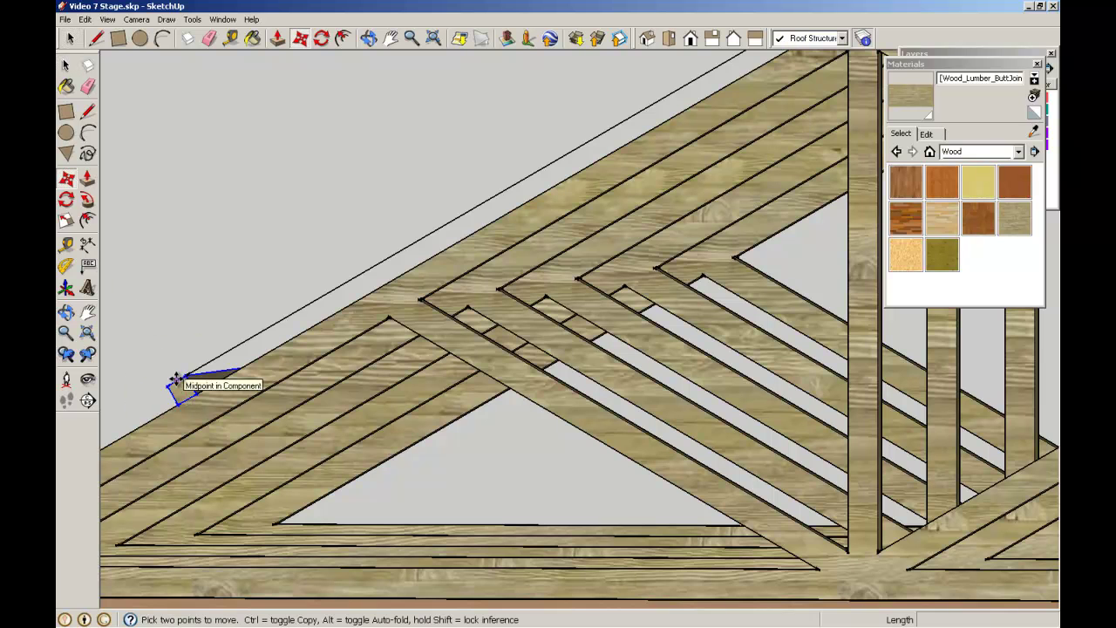
pyautogui.scroll(2, 173, 380)
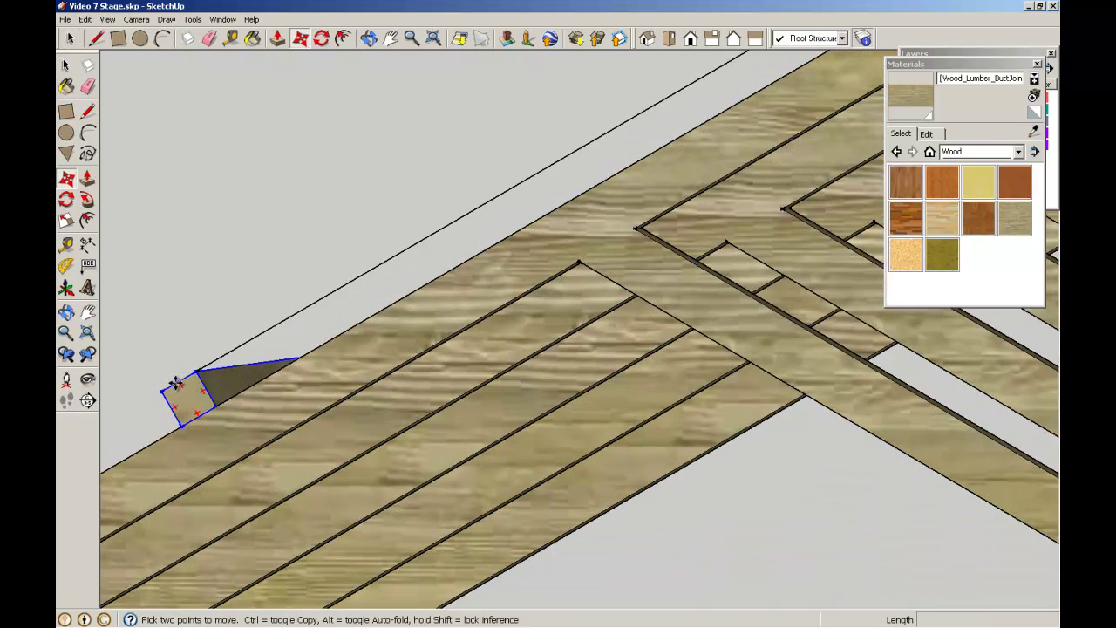
pyautogui.click(180, 383)
pyautogui.press('ctrl')
pyautogui.scroll(-4, 299, 224)
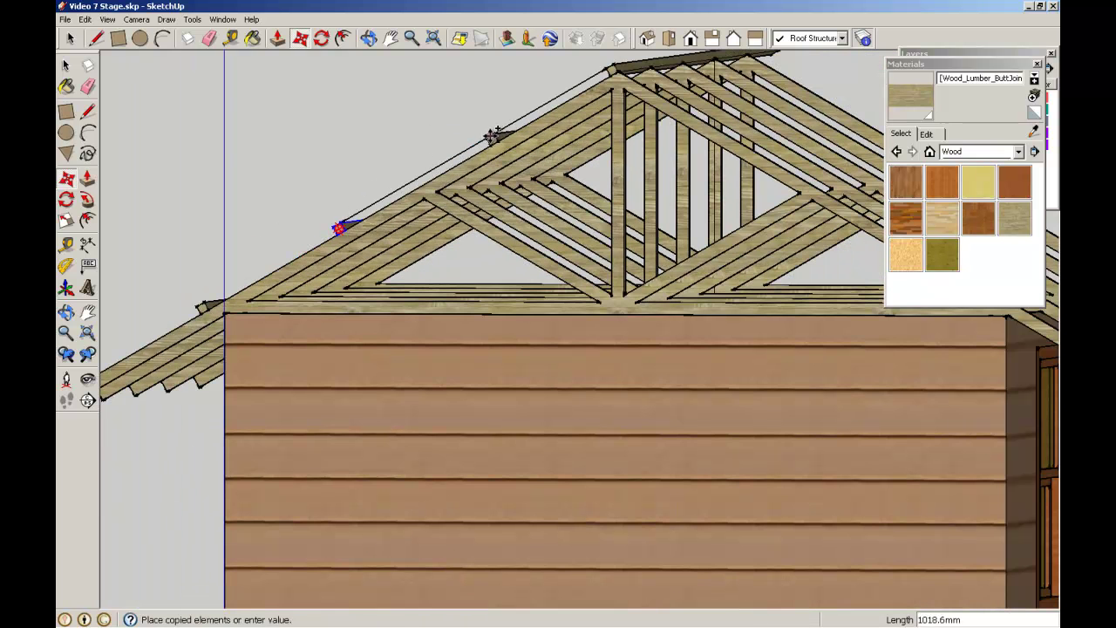
pyautogui.click(482, 146)
pyautogui.click(65, 65)
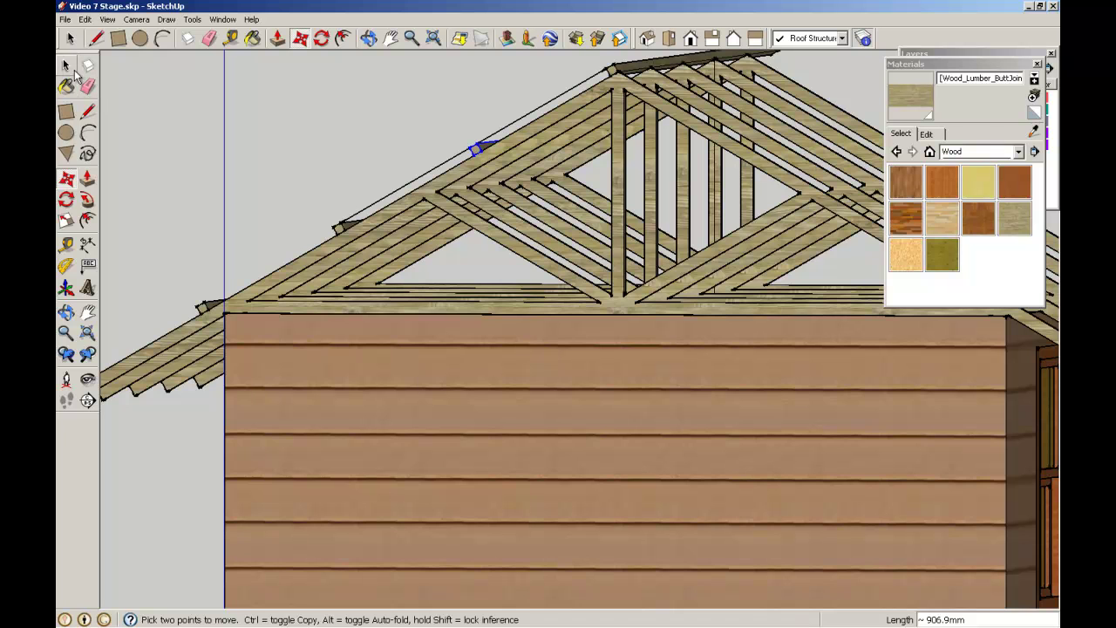
pyautogui.click(422, 178)
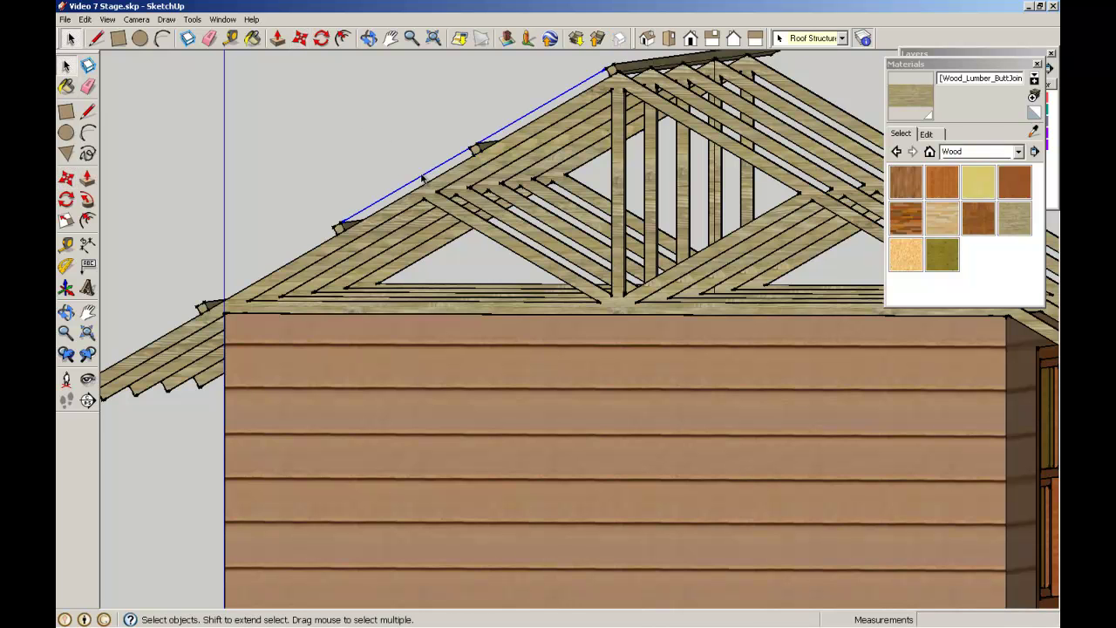
pyautogui.click(338, 64)
# Step: From Top view, window-select the five purlins on one slope and orbit in close
pyautogui.scroll(-3, 338, 64)
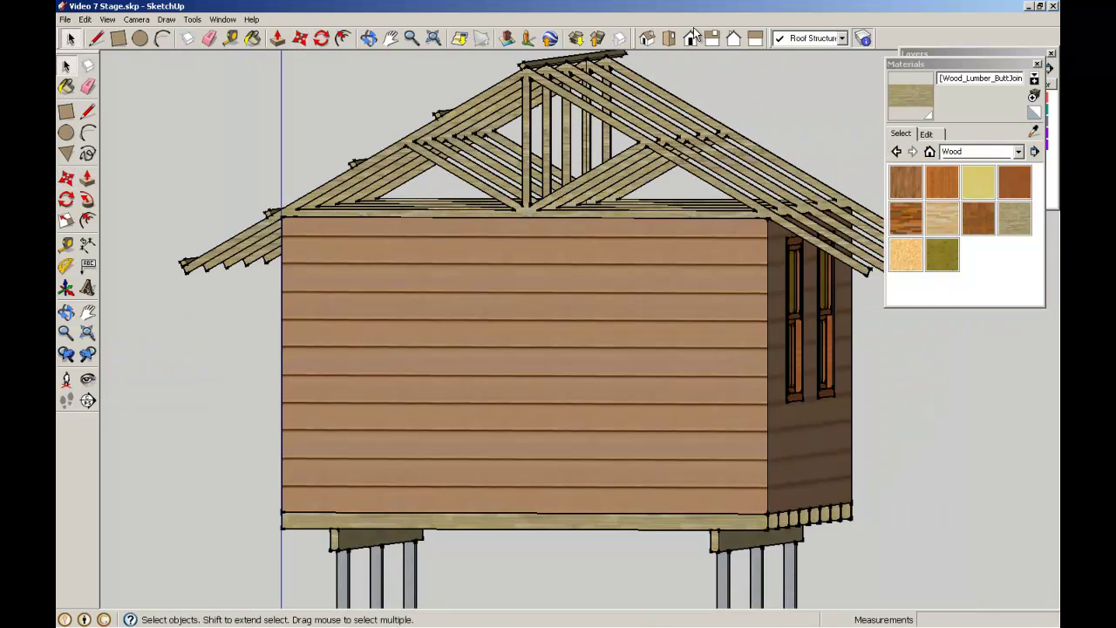
pyautogui.click(667, 38)
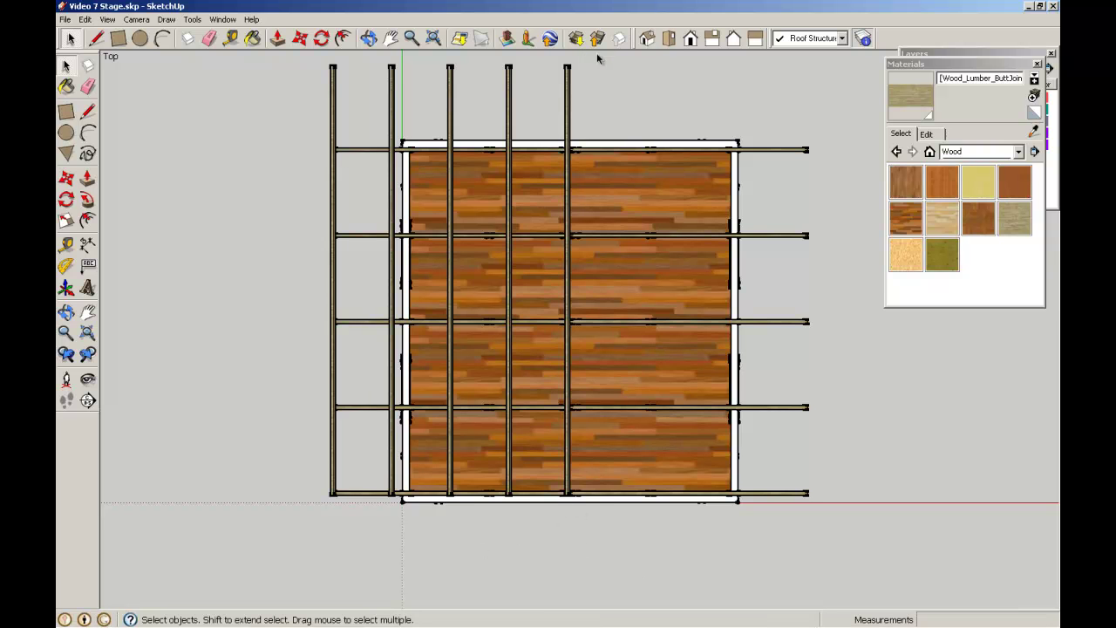
pyautogui.moveTo(600, 87); pyautogui.dragTo(308, 61)
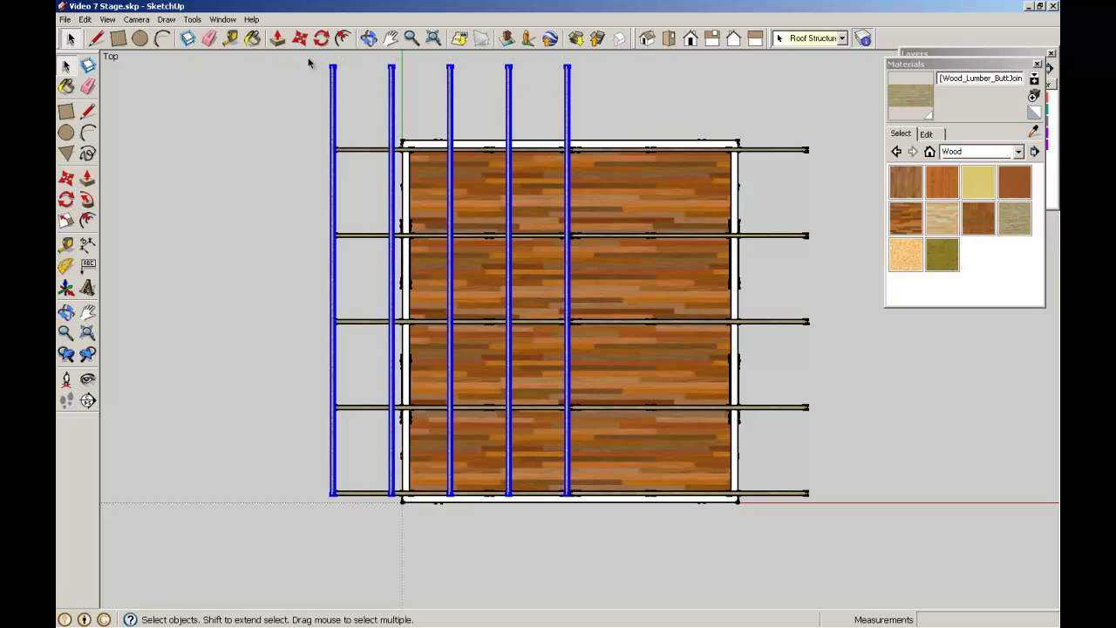
pyautogui.moveTo(354, 309); pyautogui.dragTo(310, 154, button='middle')
pyautogui.scroll(6, 430, 123)
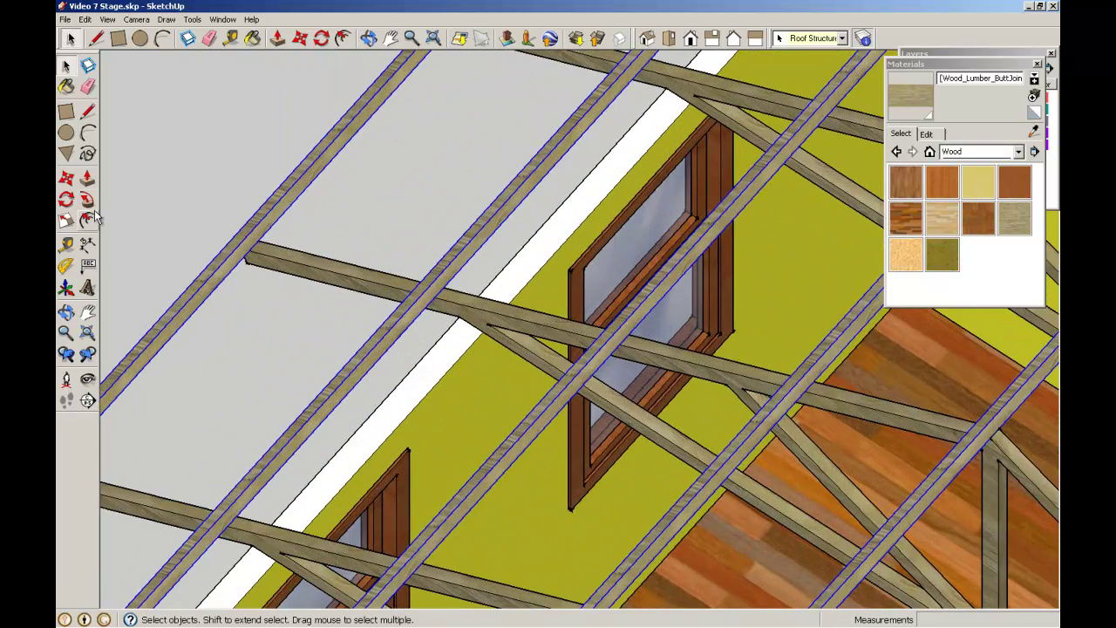
# Step: Move the five purlins about 550 mm along the green axis past the house end
pyautogui.click(66, 178)
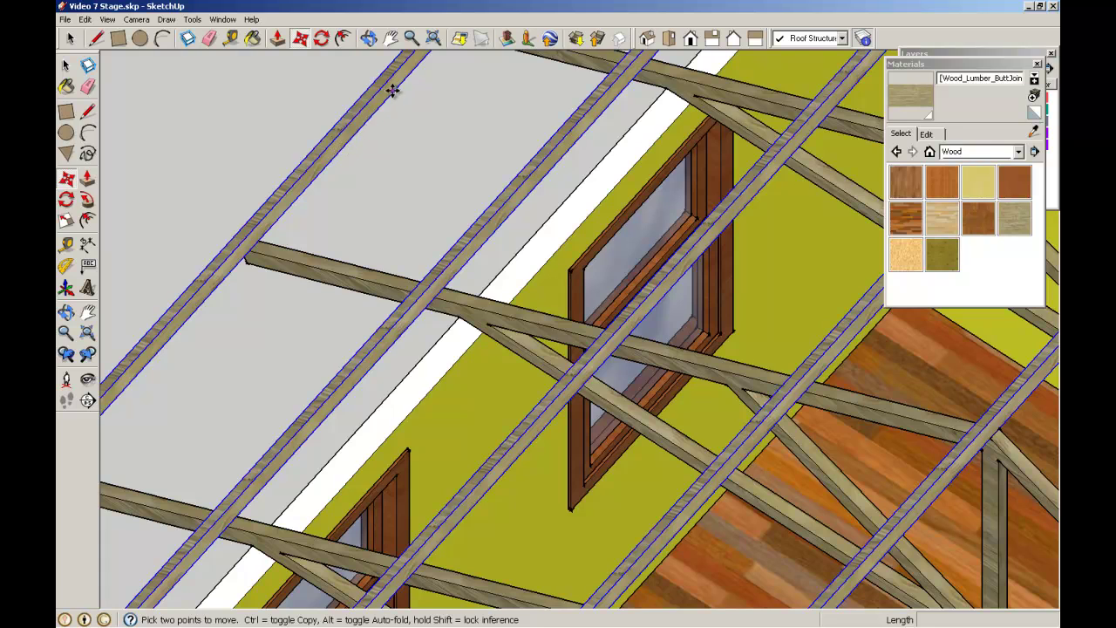
pyautogui.scroll(-2, 401, 90)
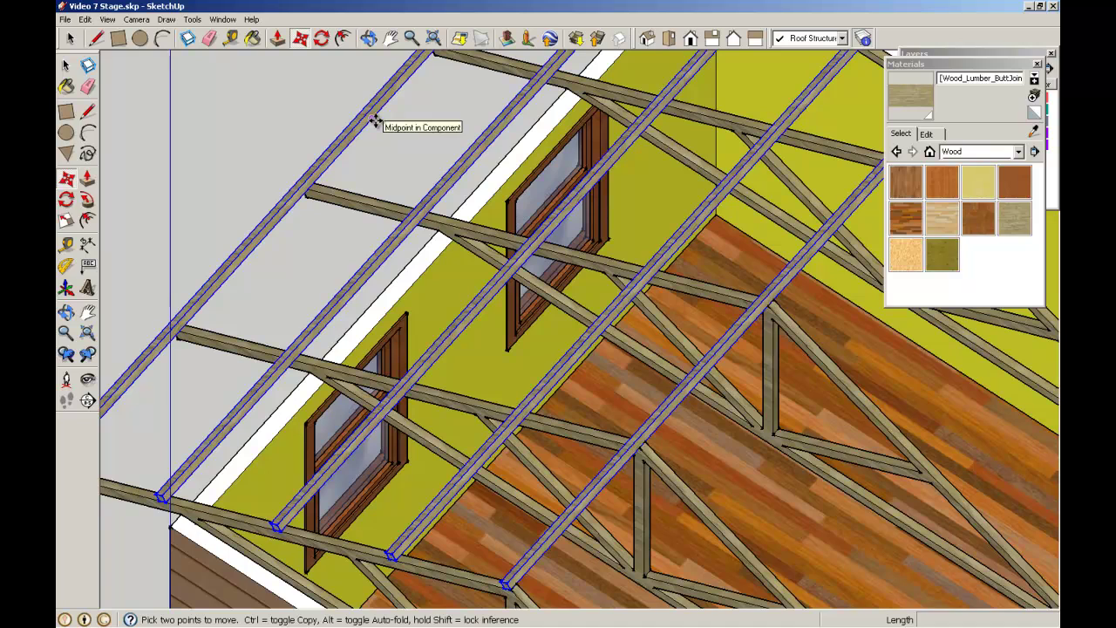
pyautogui.click(375, 121)
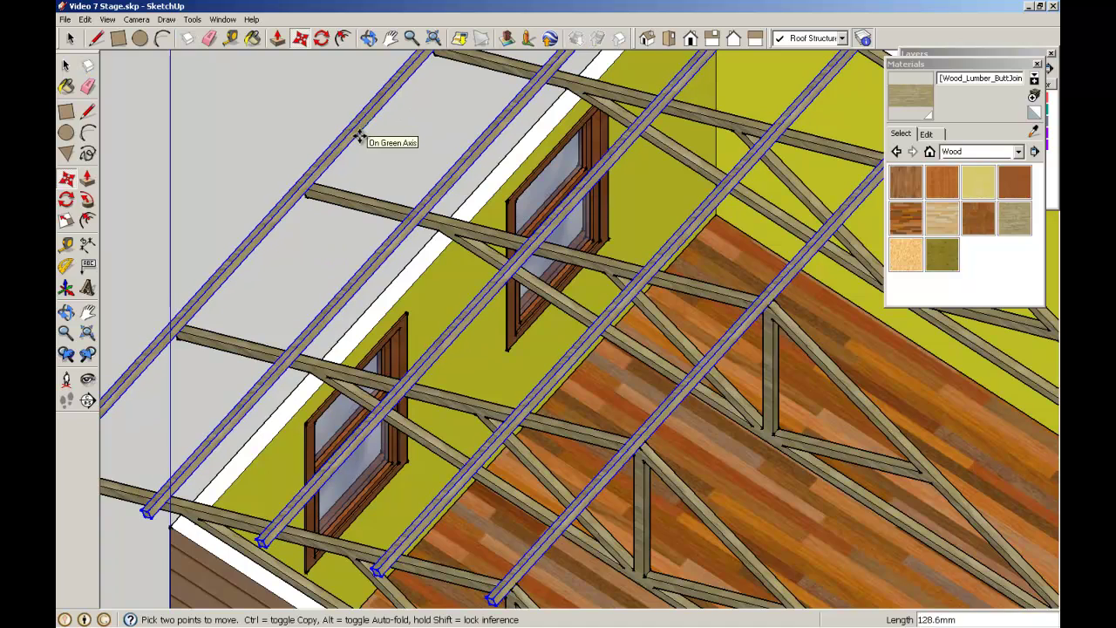
pyautogui.scroll(5, 331, 185)
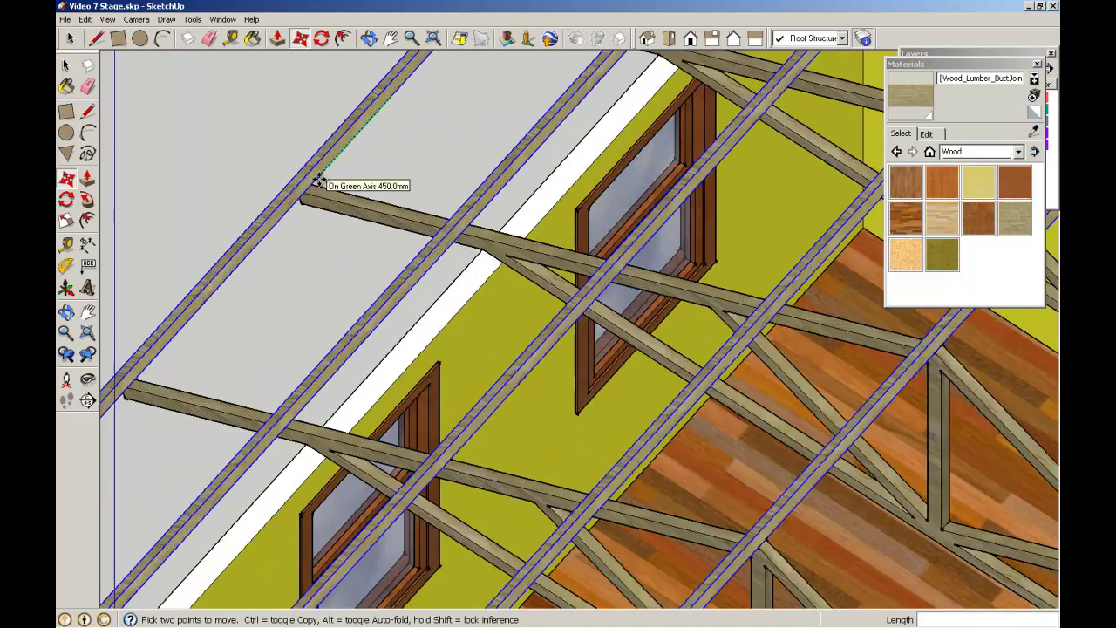
pyautogui.scroll(2, 316, 185)
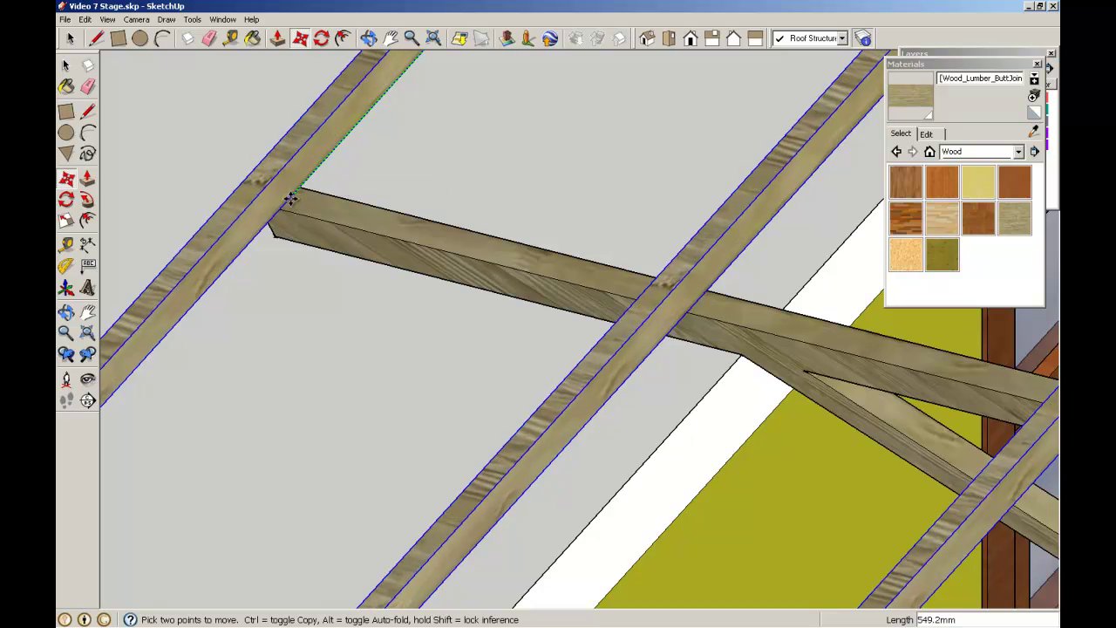
pyautogui.scroll(-5, 398, 233)
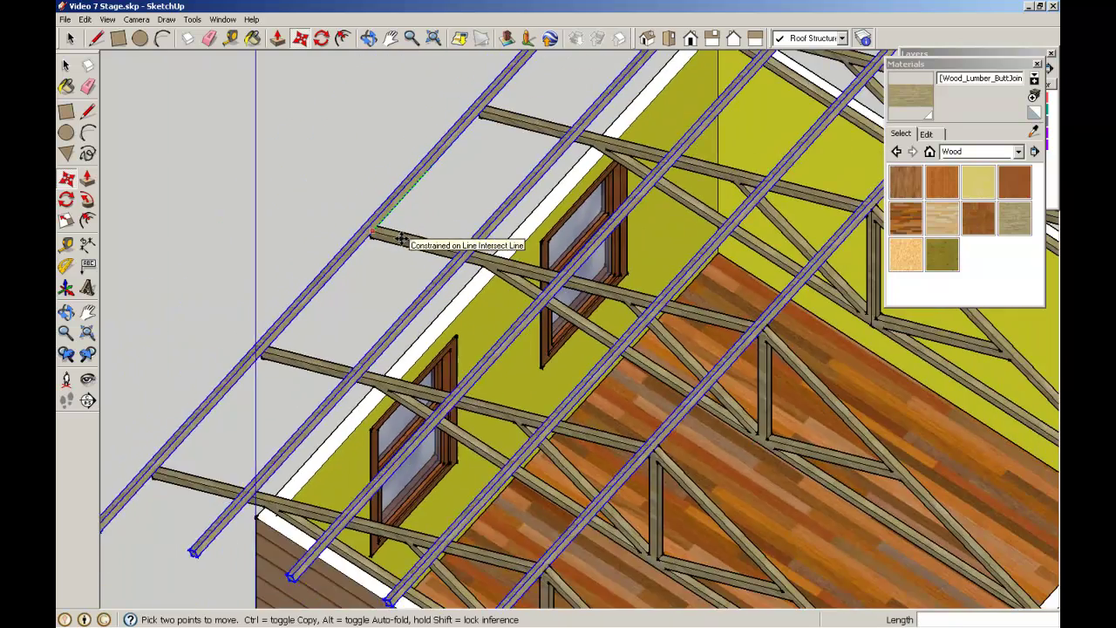
pyautogui.scroll(4, 731, 325)
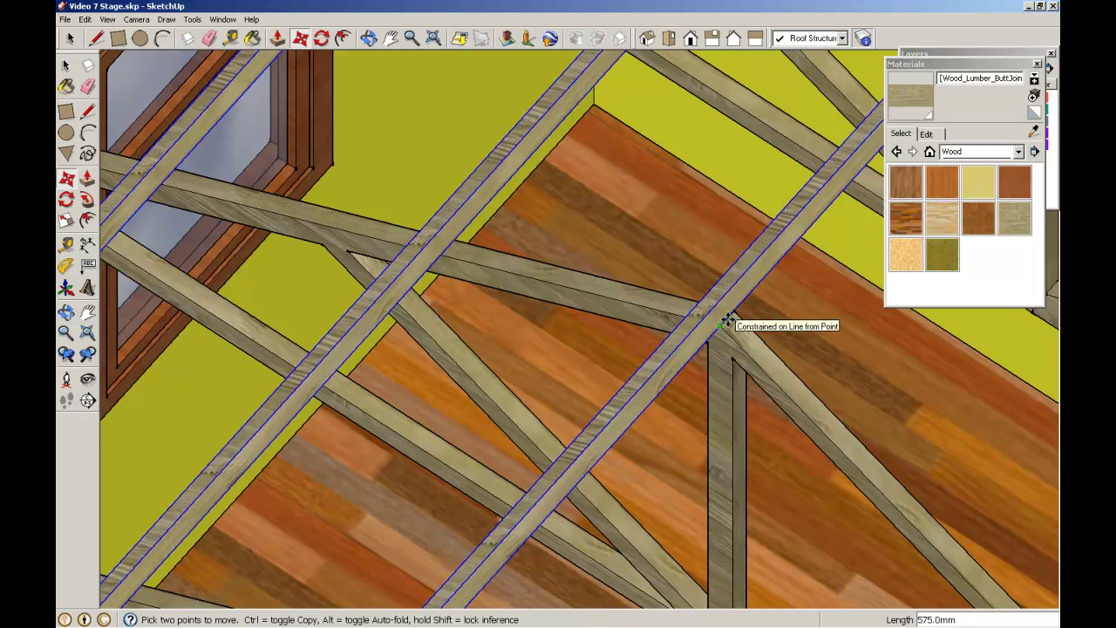
pyautogui.scroll(4, 726, 321)
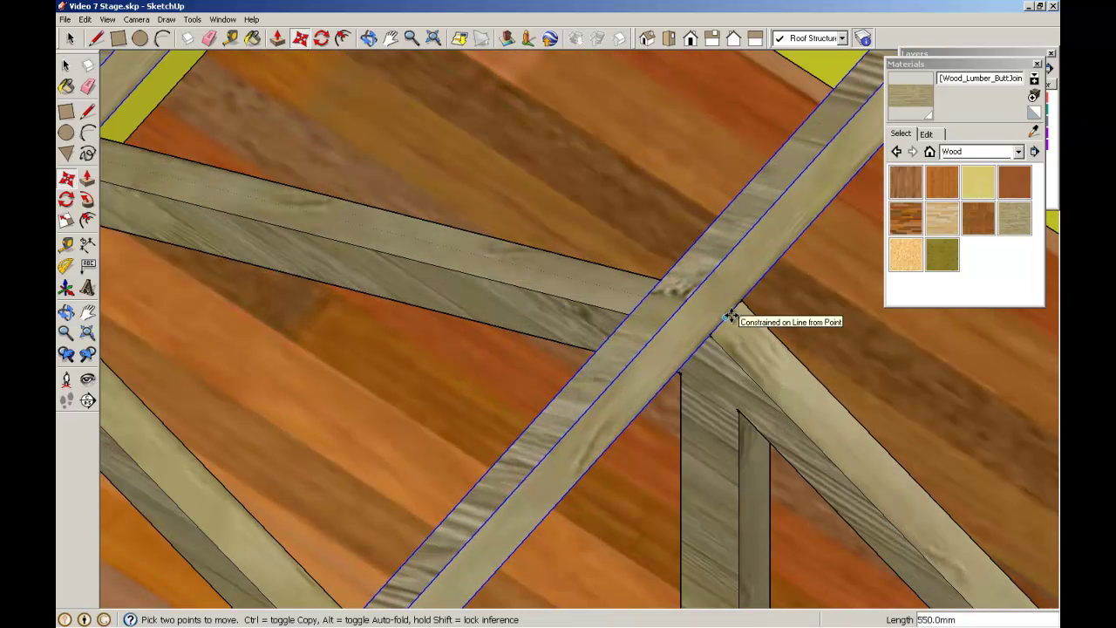
pyautogui.click(731, 315)
pyautogui.scroll(-10, 636, 269)
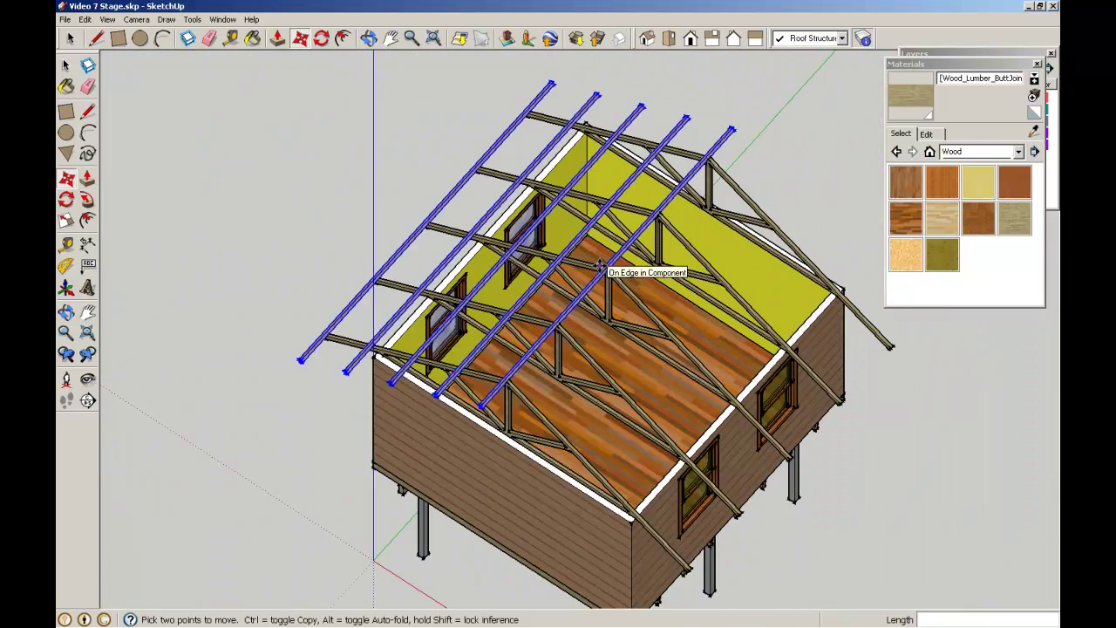
# Step: Check the purlin overhang in Top view, then return to the 3-D view
pyautogui.click(661, 39)
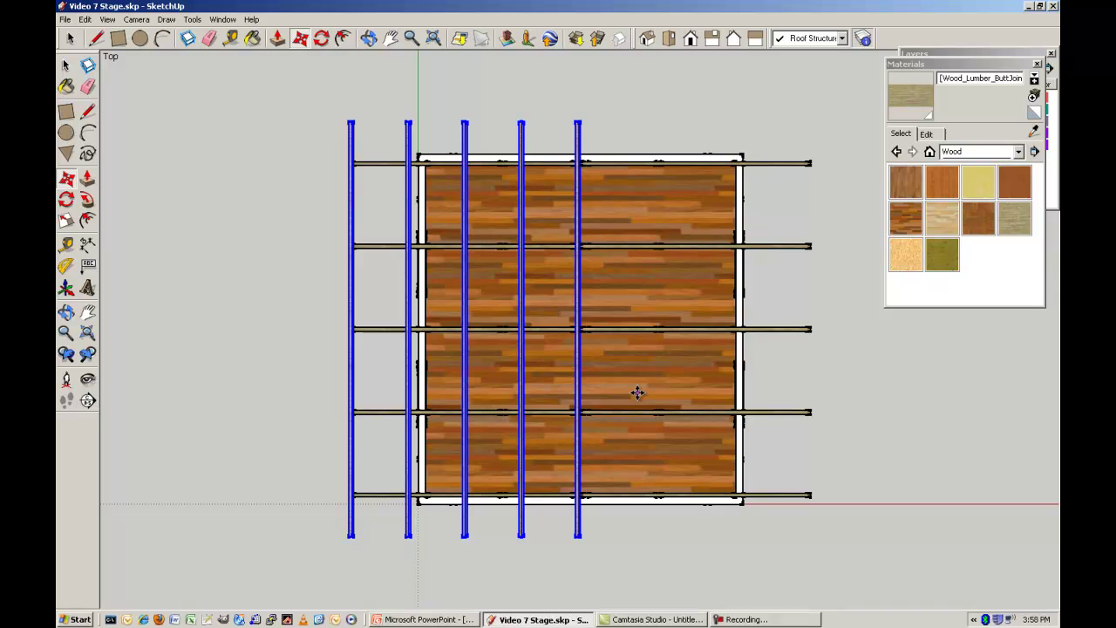
pyautogui.click(649, 40)
pyautogui.scroll(5, 591, 135)
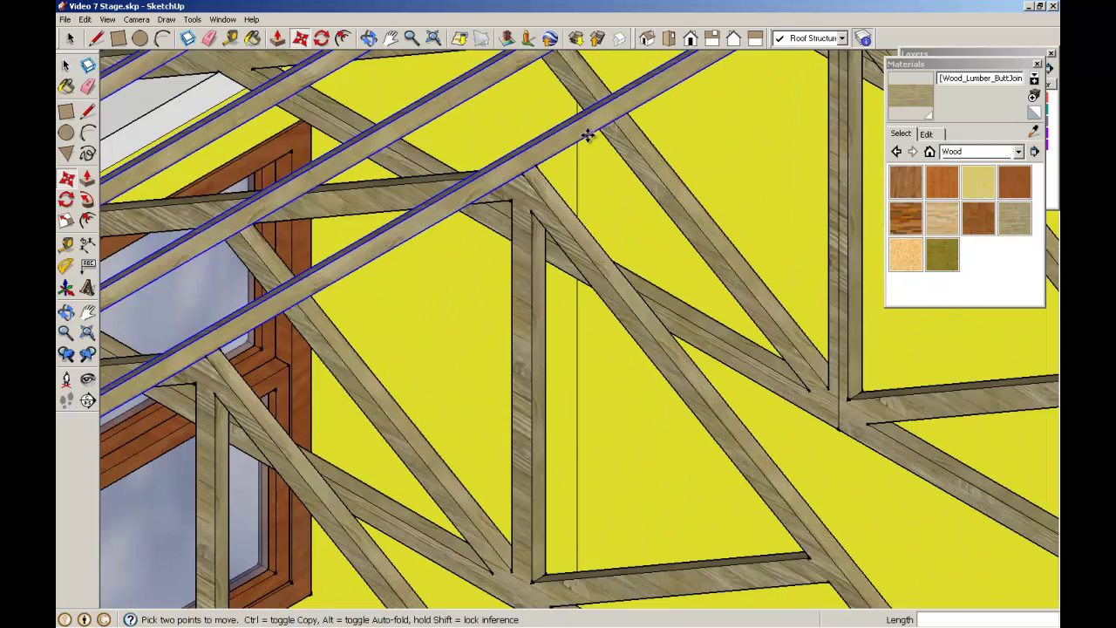
# Step: Rotate-copy the five purlins 180° about the ridge midpoint onto the opposite roof slope
pyautogui.scroll(-2, 526, 174)
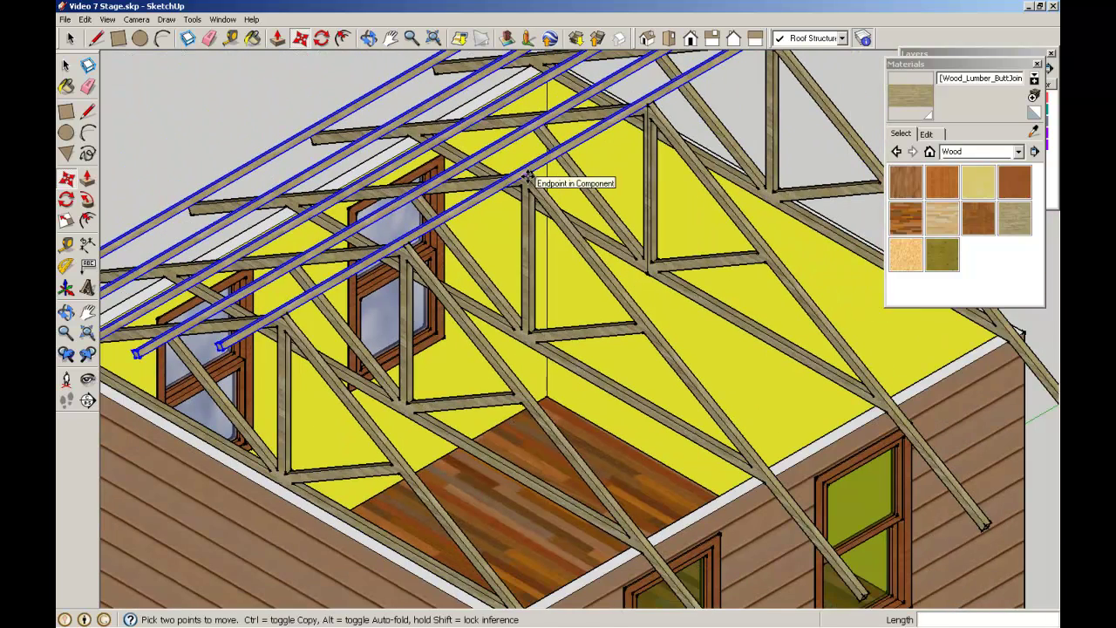
pyautogui.click(67, 200)
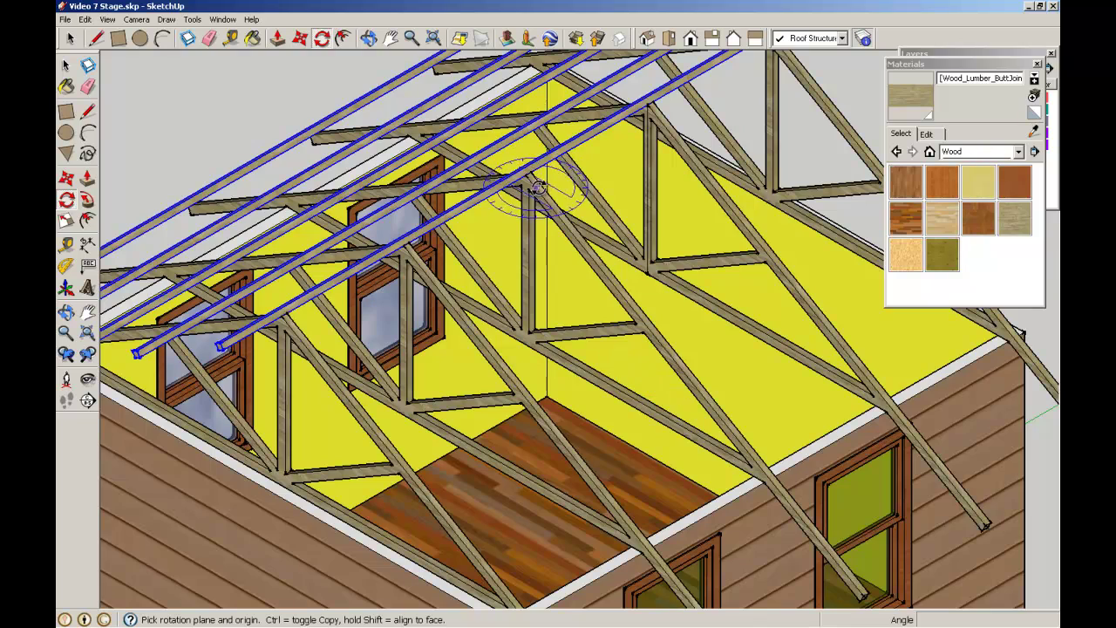
pyautogui.scroll(5, 534, 172)
pyautogui.scroll(3, 534, 172)
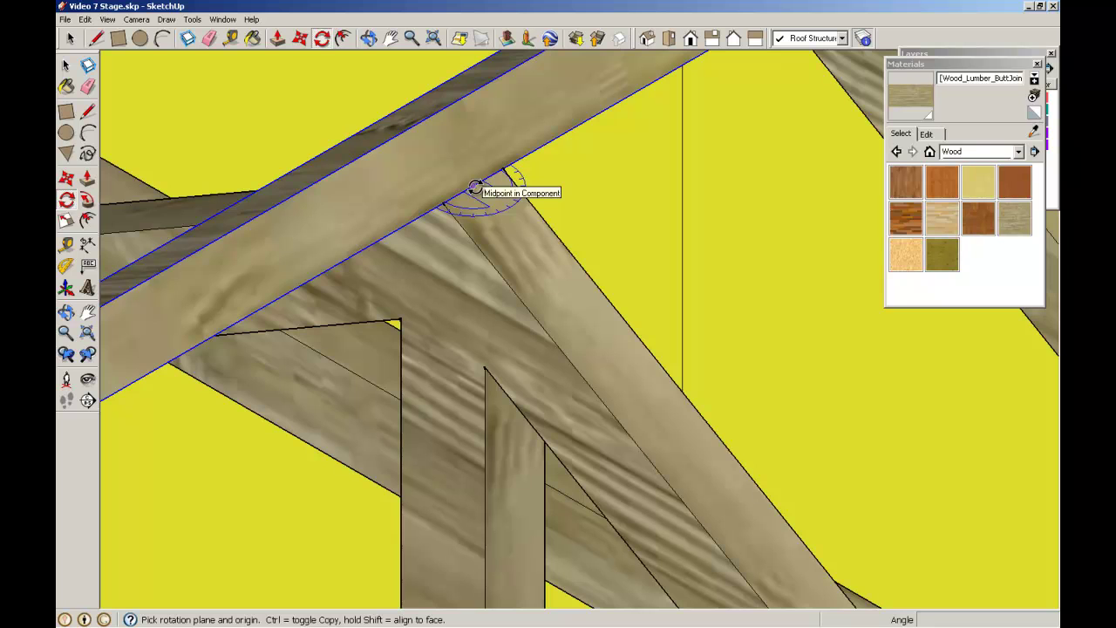
pyautogui.click(472, 186)
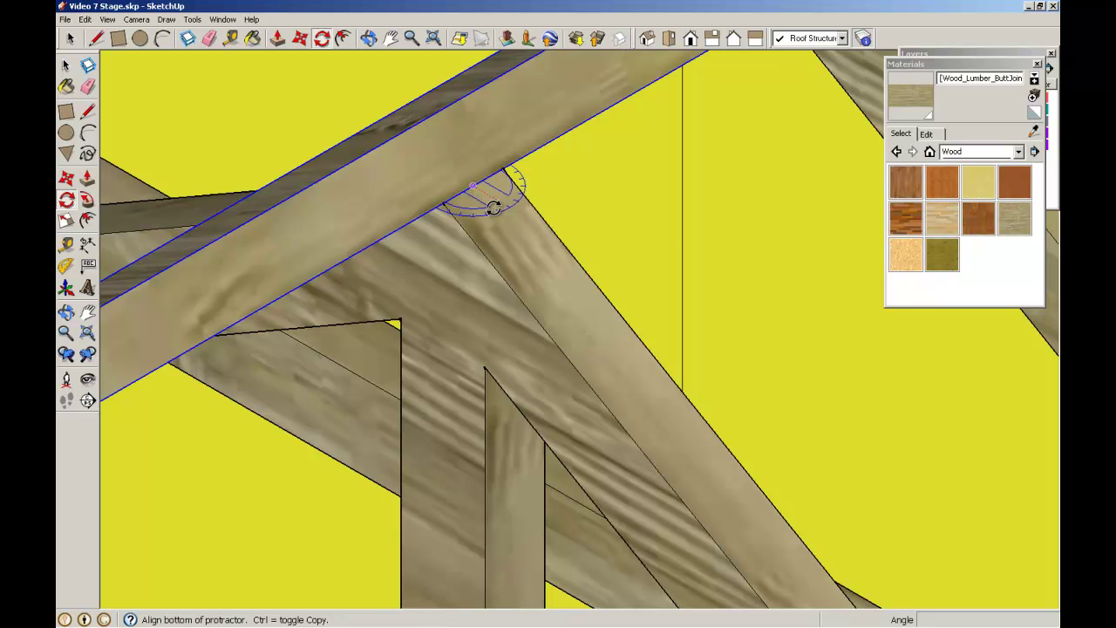
pyautogui.click(558, 251)
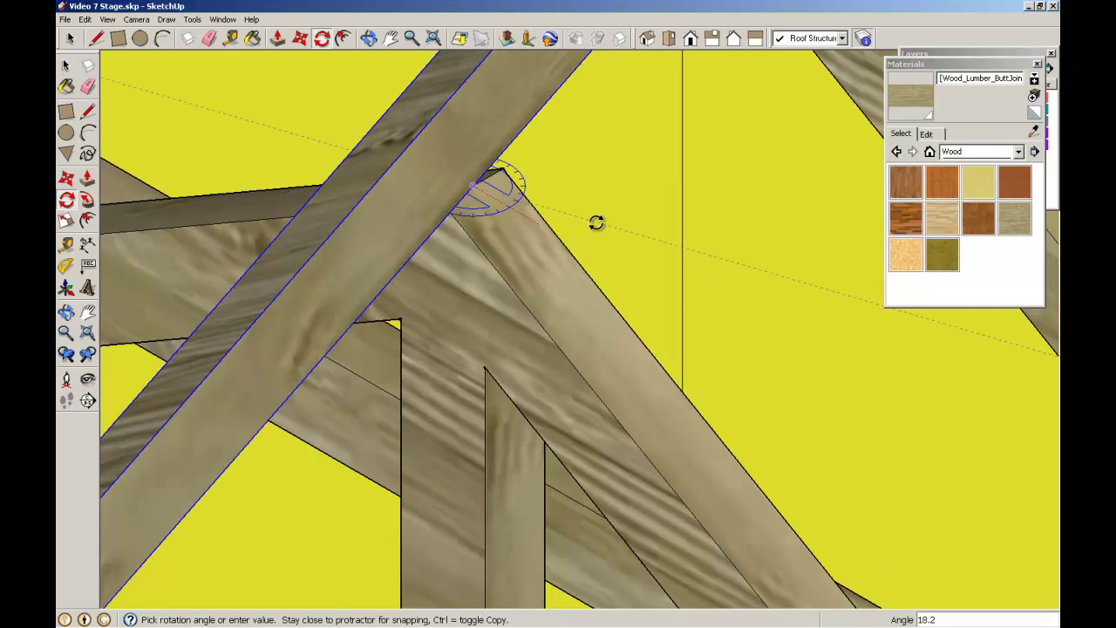
pyautogui.click(630, 154)
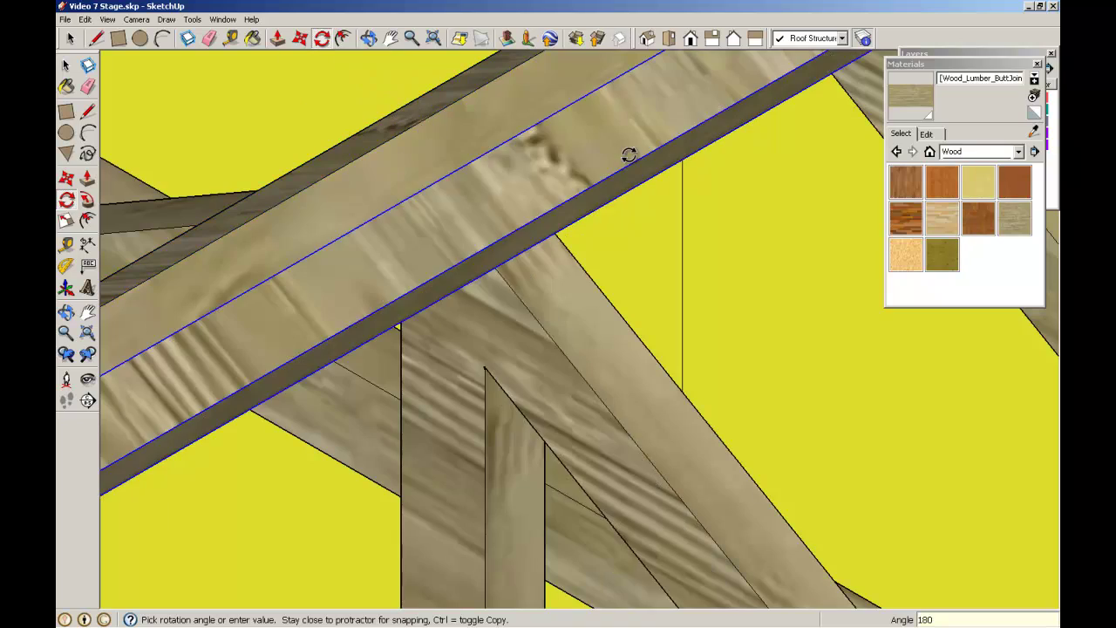
pyautogui.click(65, 65)
pyautogui.scroll(-10, 358, 181)
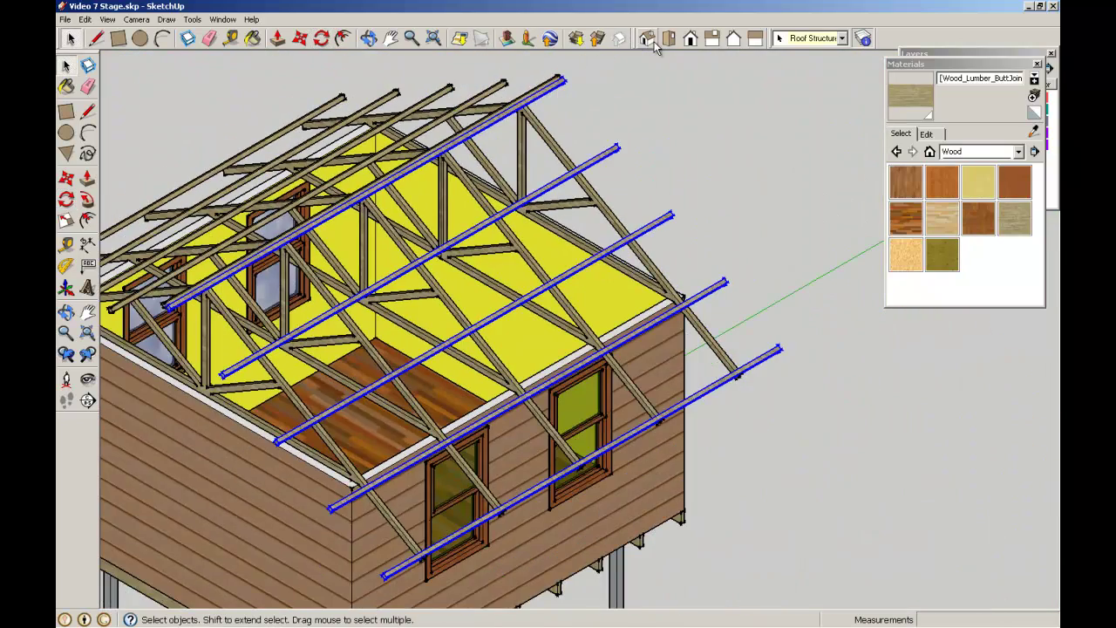
# Step: Check the ten purlins from Top view and clear the selection
pyautogui.click(650, 41)
pyautogui.click(668, 41)
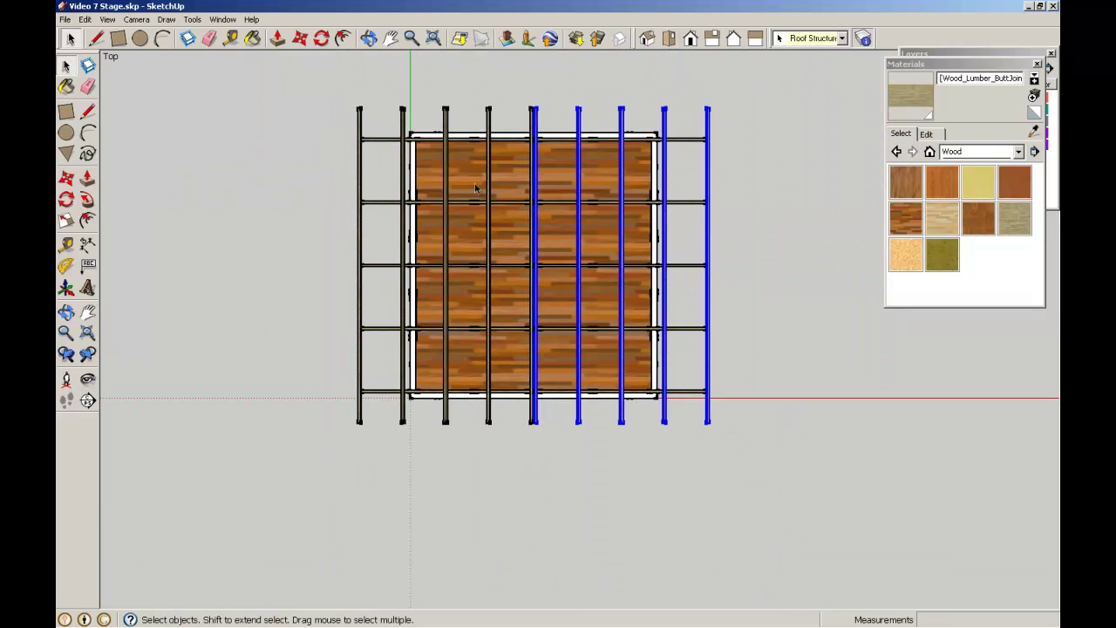
pyautogui.click(199, 131)
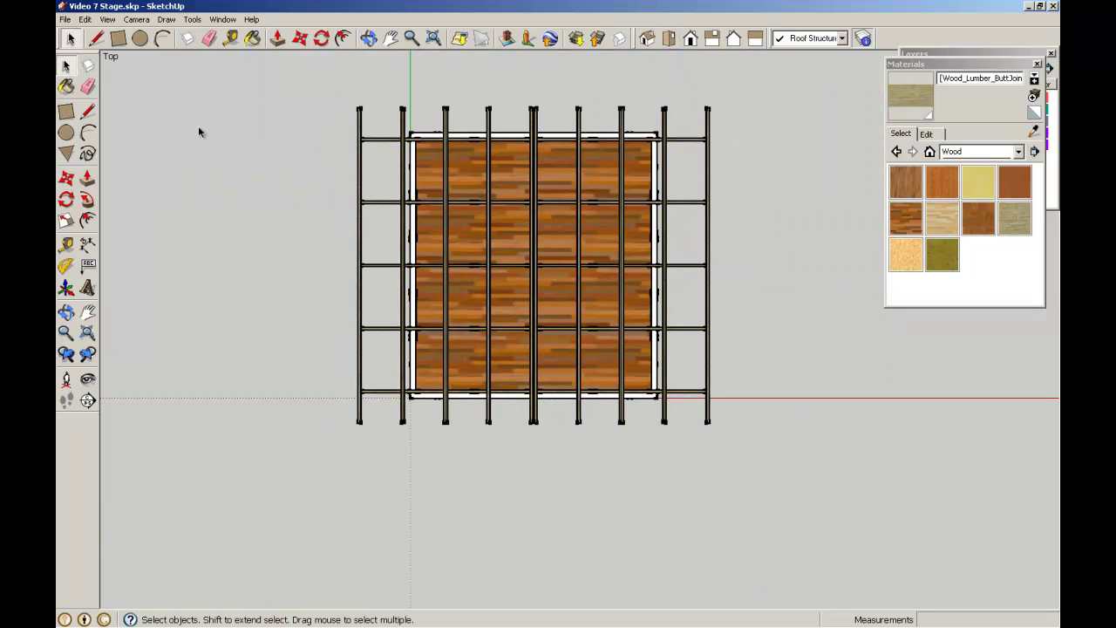
# Step: Return to Iso view and close the Materials tray to reveal the Layers list
pyautogui.click(646, 40)
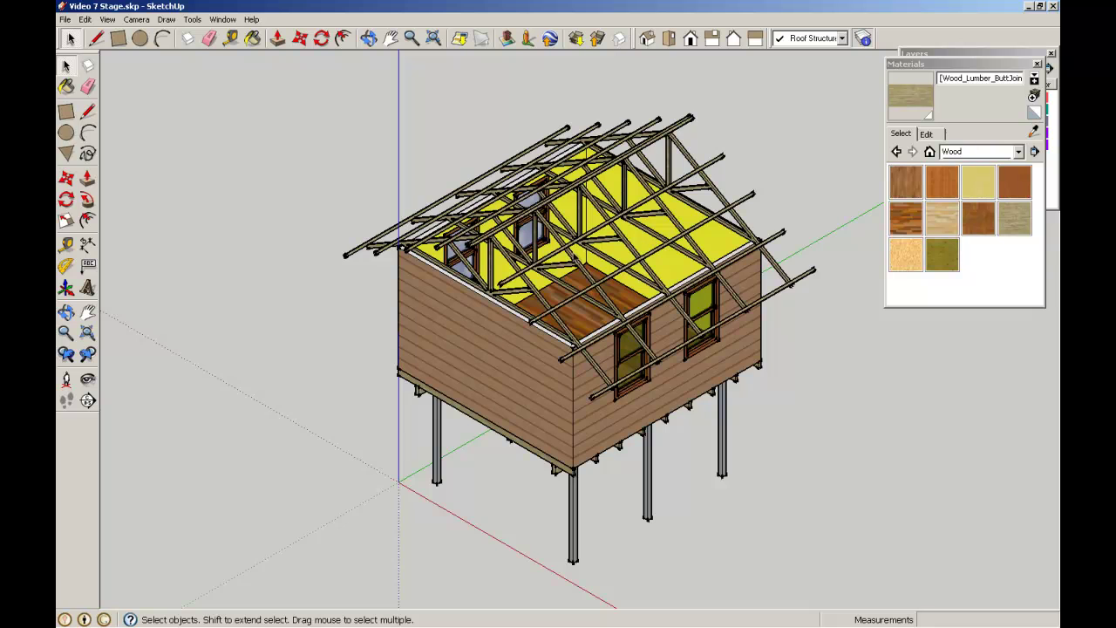
pyautogui.scroll(3, 573, 255)
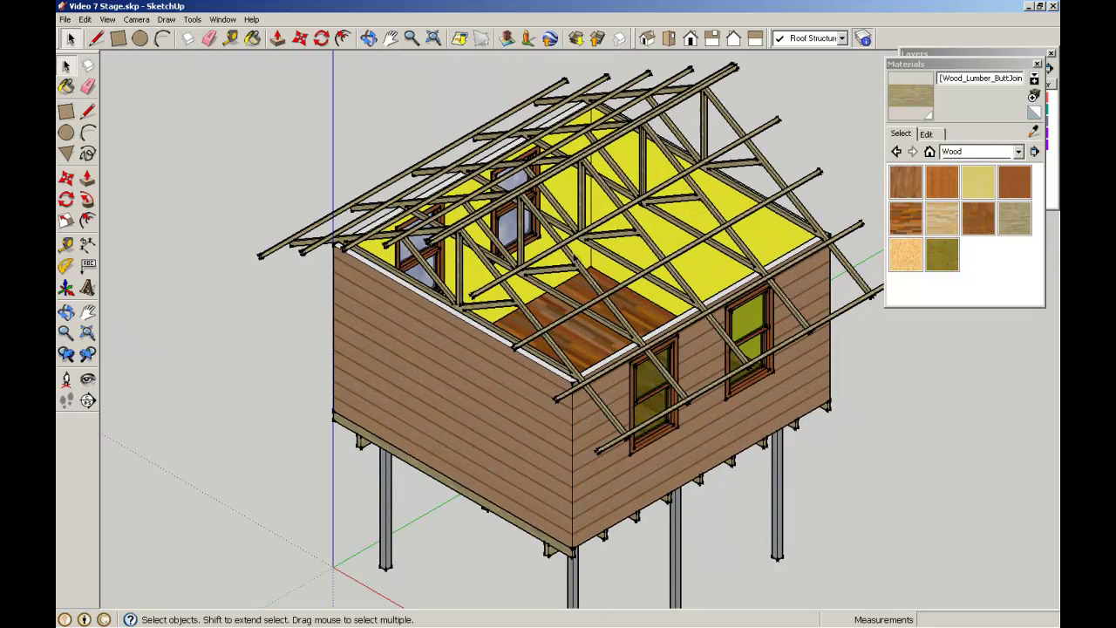
pyautogui.click(1037, 64)
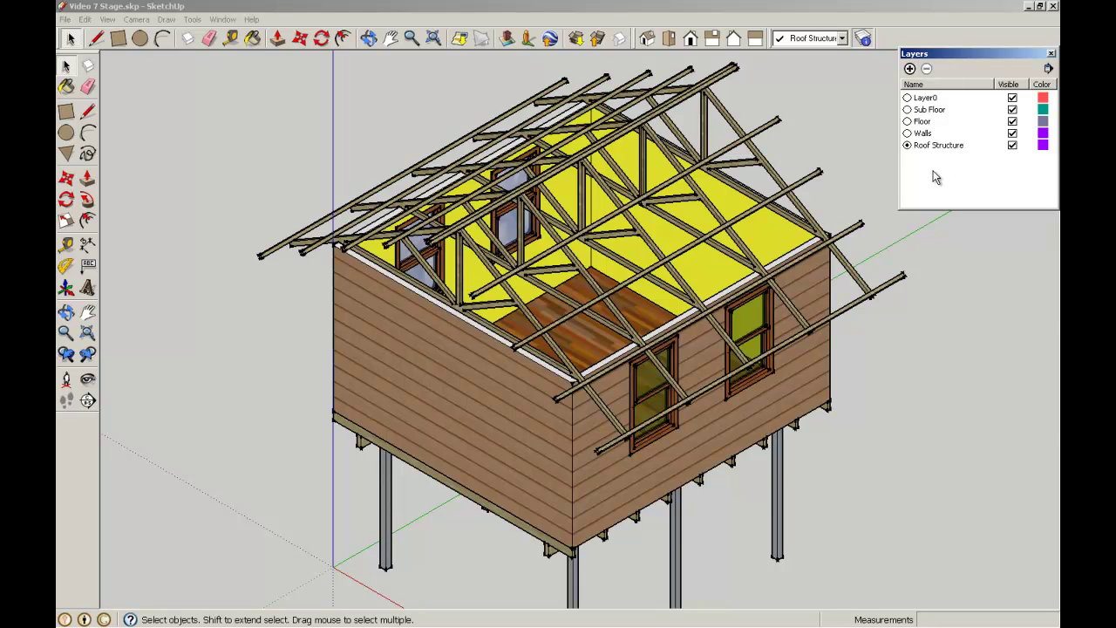
# Step: Add a layer named 'Roof Cladding' and make it the current layer, then view the roof
pyautogui.click(910, 68)
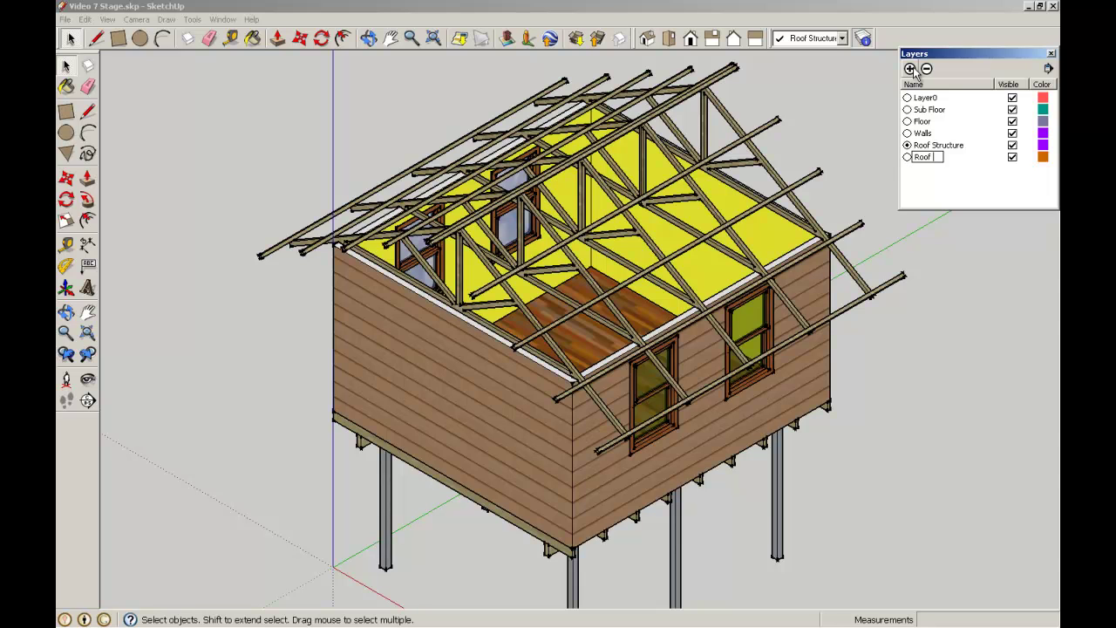
pyautogui.write('Roof Cladding')
pyautogui.press('Return')
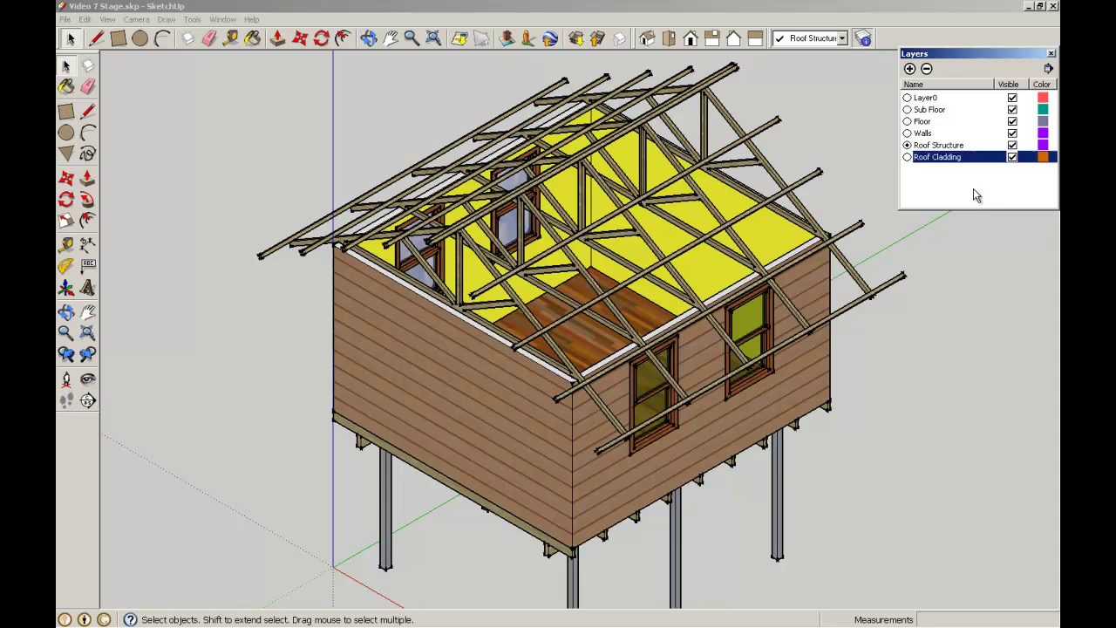
pyautogui.click(973, 188)
pyautogui.click(907, 158)
pyautogui.click(748, 93)
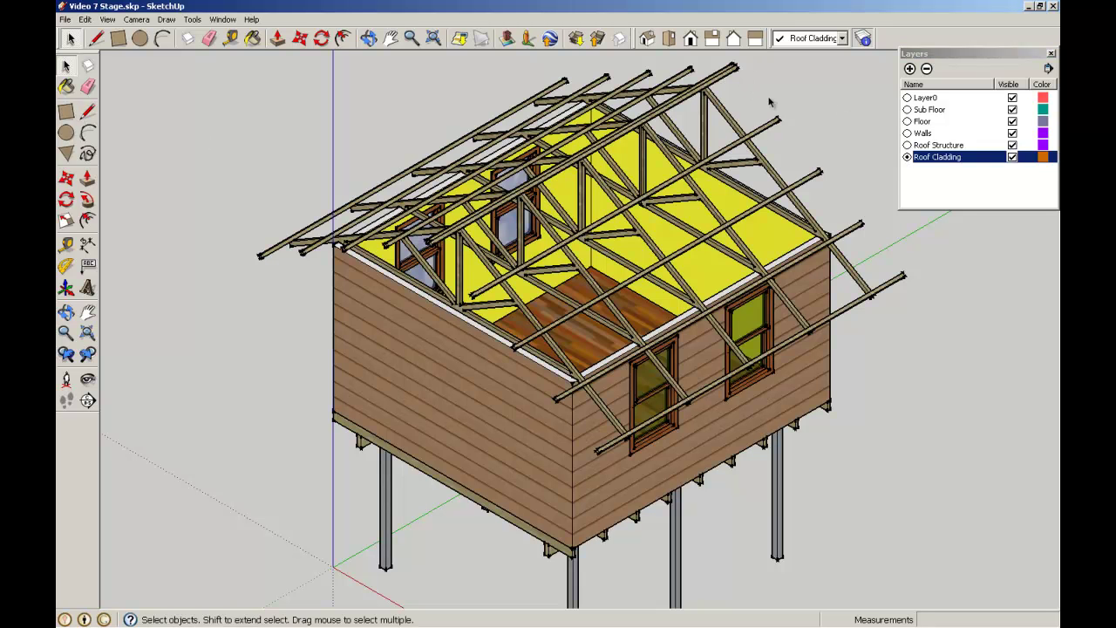
pyautogui.moveTo(769, 102); pyautogui.dragTo(661, 136, button='middle')
pyautogui.scroll(3, 663, 148)
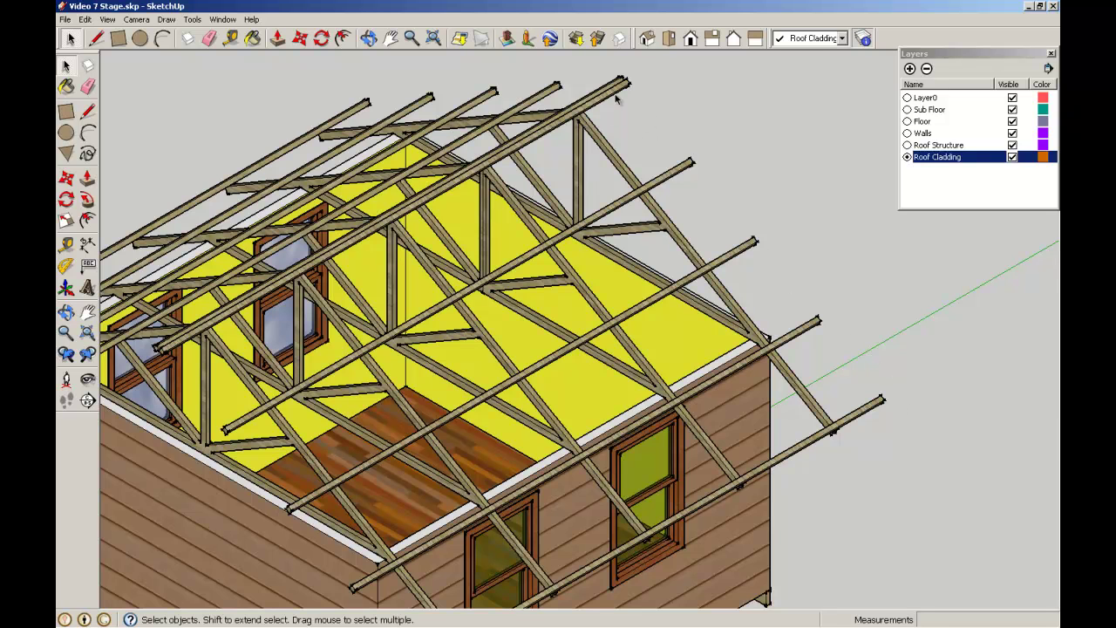
# Step: Trace the near slope's rafter ends from ridge to eaves and back with lines, closing a roof face
pyautogui.click(88, 114)
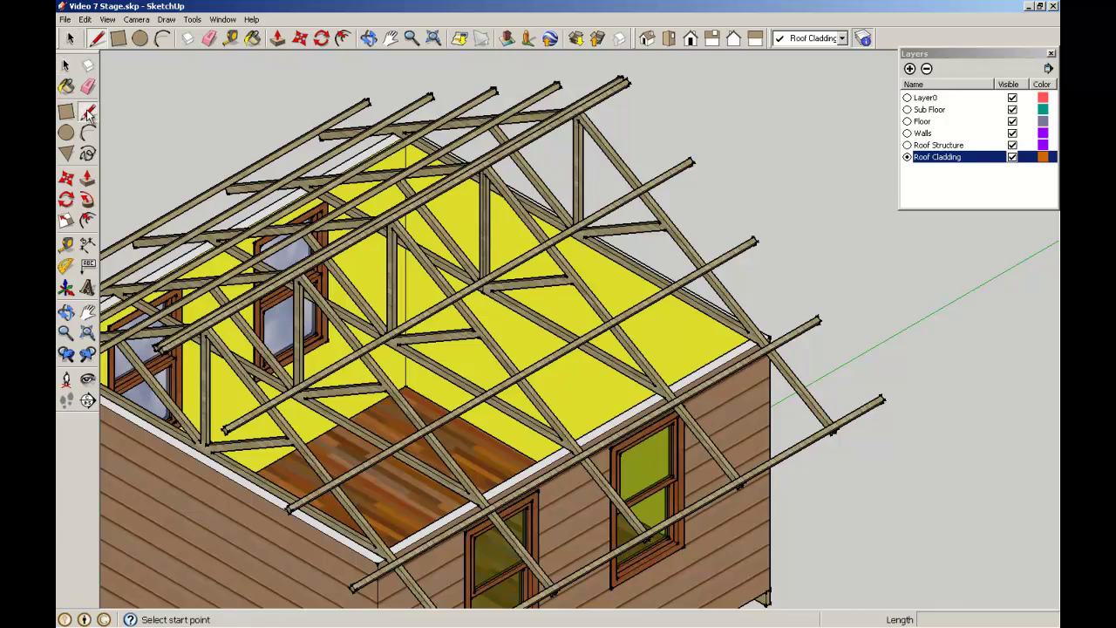
pyautogui.scroll(4, 646, 81)
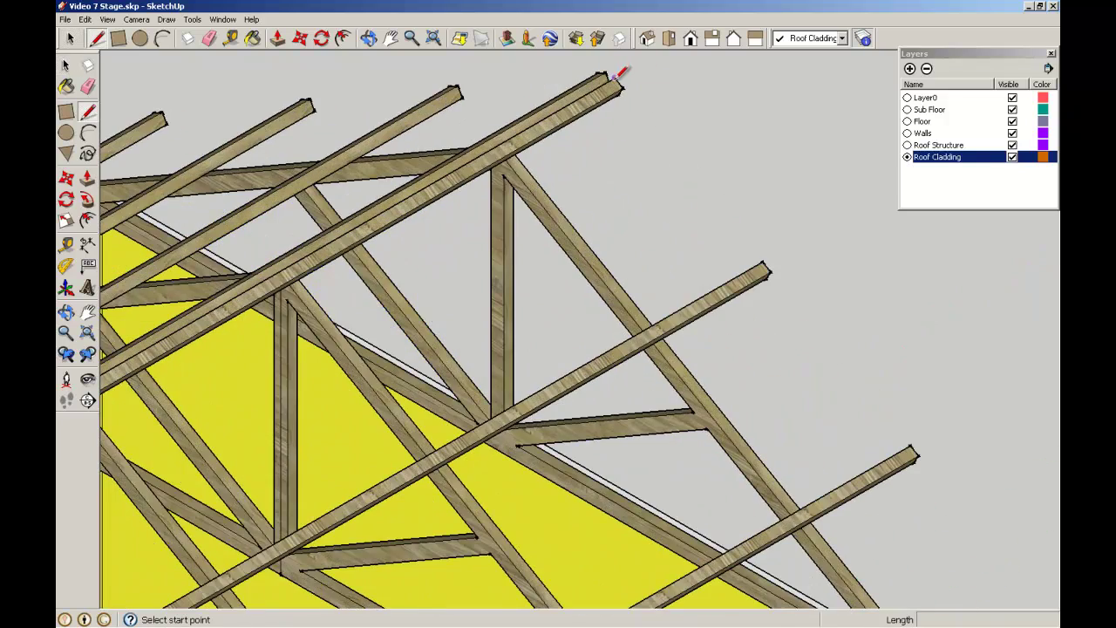
pyautogui.click(617, 77)
pyautogui.scroll(-5, 715, 174)
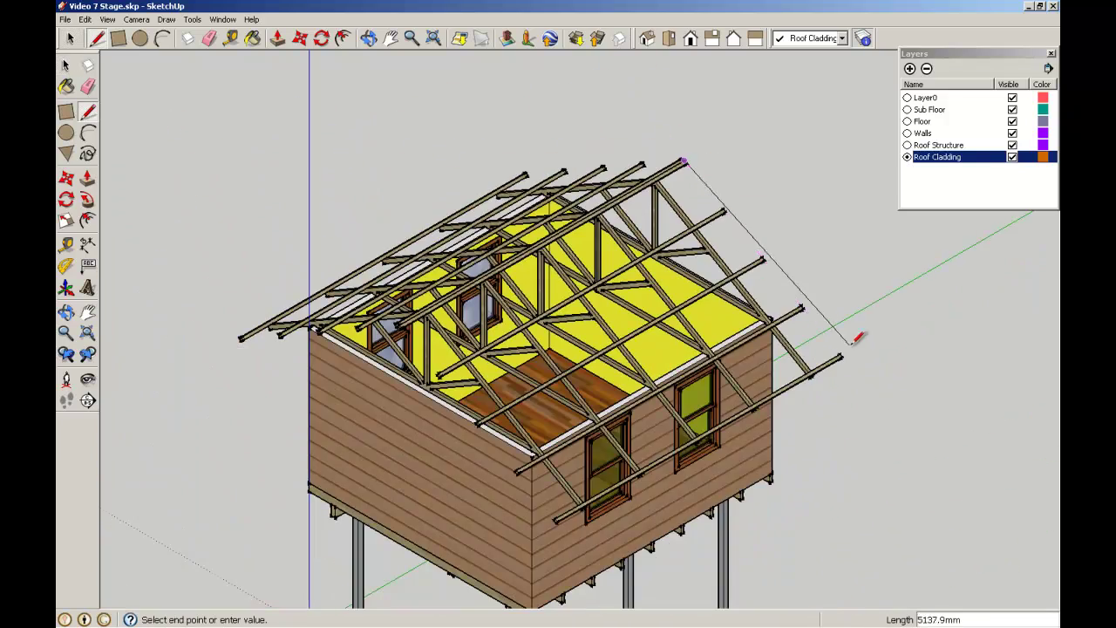
pyautogui.scroll(5, 853, 342)
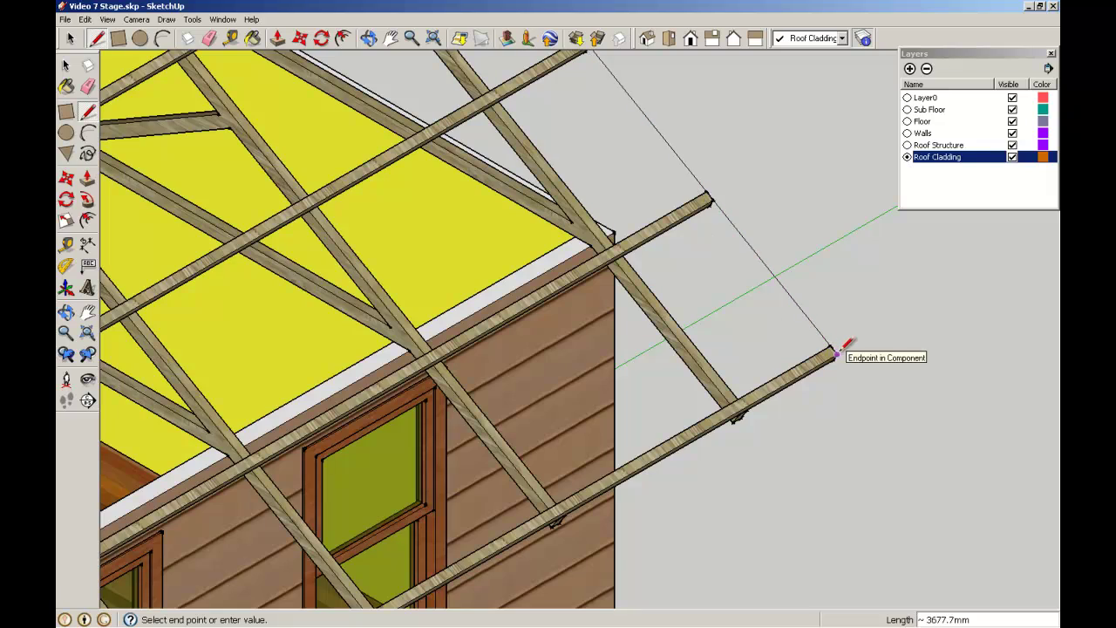
pyautogui.click(836, 352)
pyautogui.scroll(-5, 688, 410)
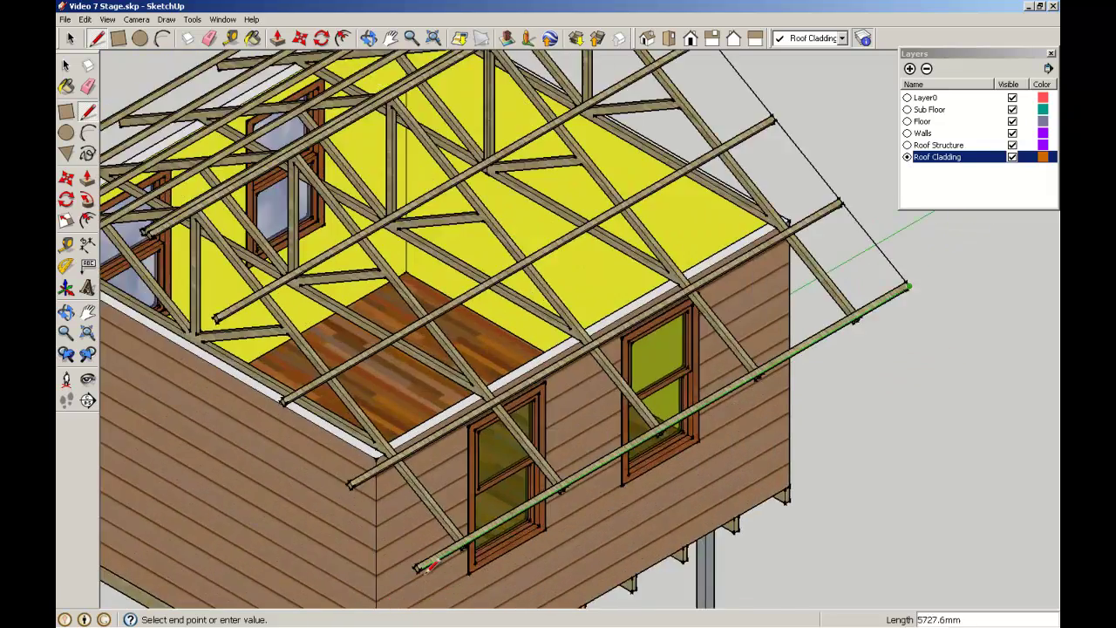
pyautogui.scroll(3, 427, 564)
pyautogui.click(419, 565)
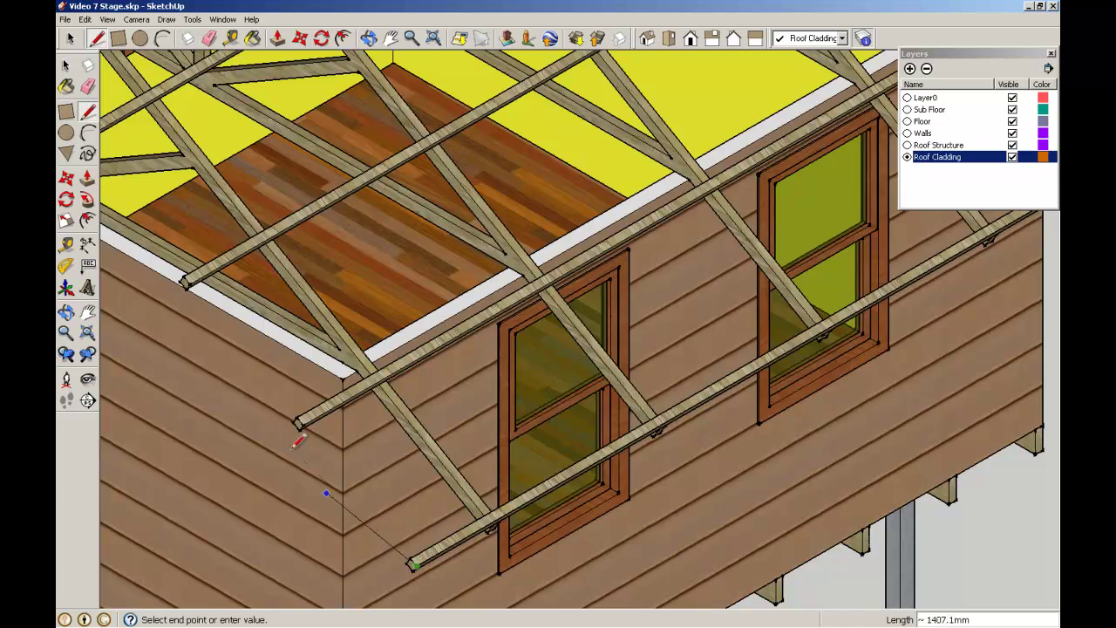
pyautogui.scroll(-5, 297, 441)
pyautogui.scroll(6, 166, 262)
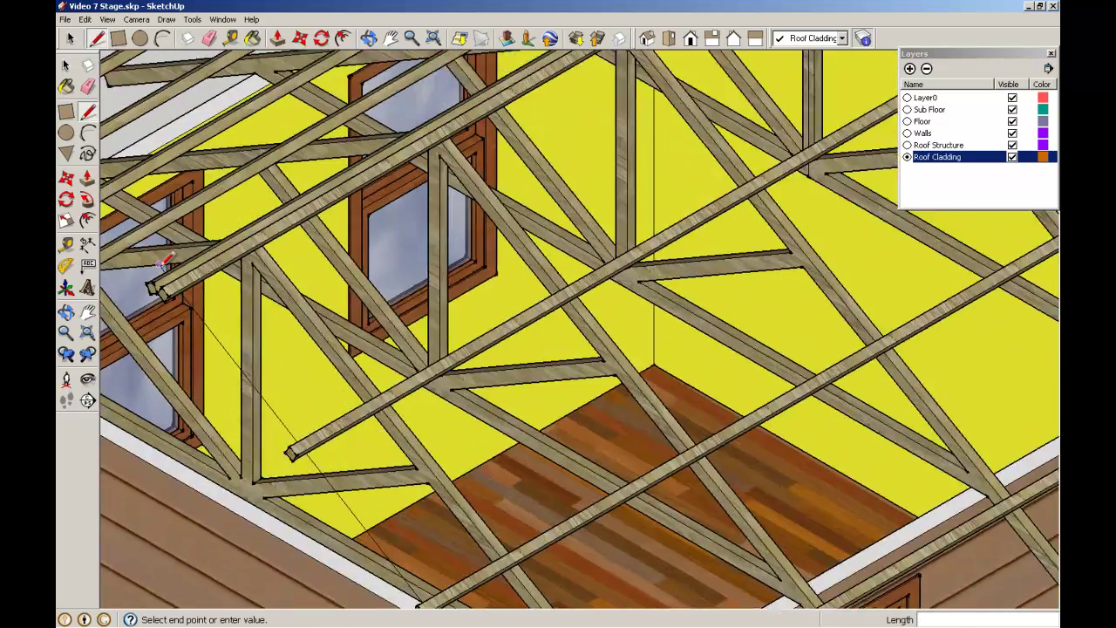
pyautogui.scroll(1, 166, 262)
pyautogui.scroll(-1, 305, 283)
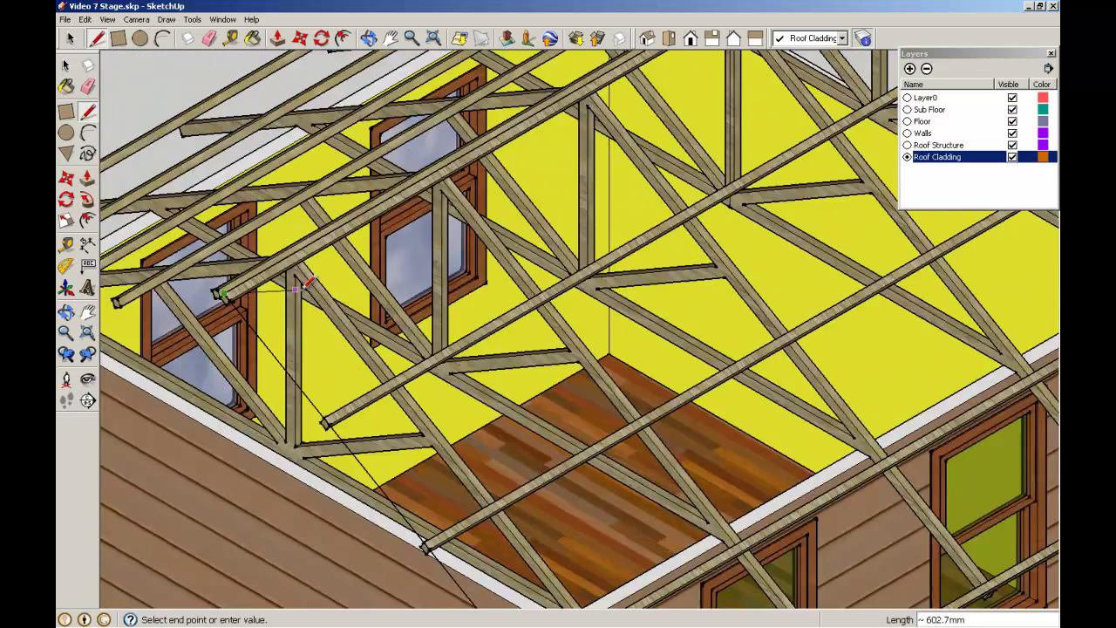
pyautogui.scroll(-5, 307, 284)
pyautogui.scroll(7, 655, 67)
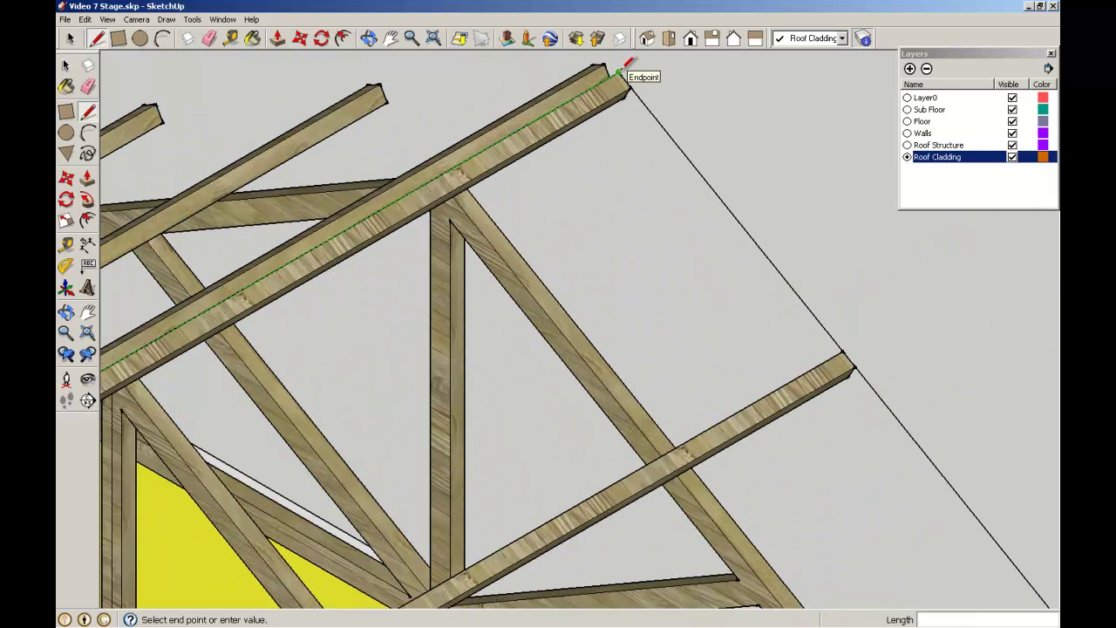
pyautogui.click(619, 71)
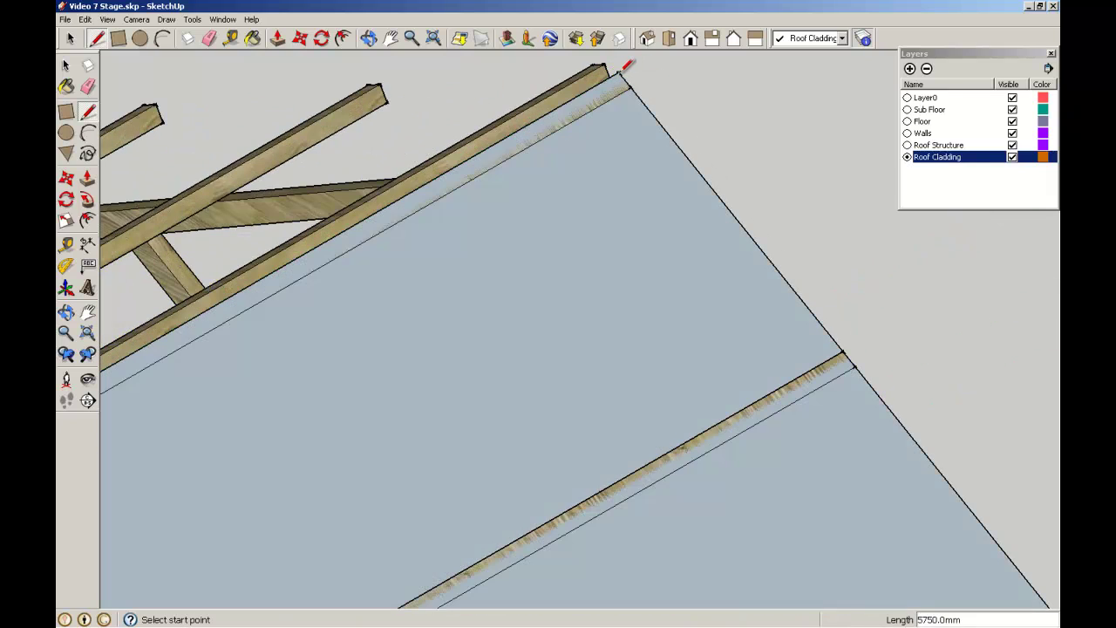
# Step: Switch to Select and orbit to view the new roof face from above
pyautogui.click(65, 65)
pyautogui.scroll(-3, 279, 113)
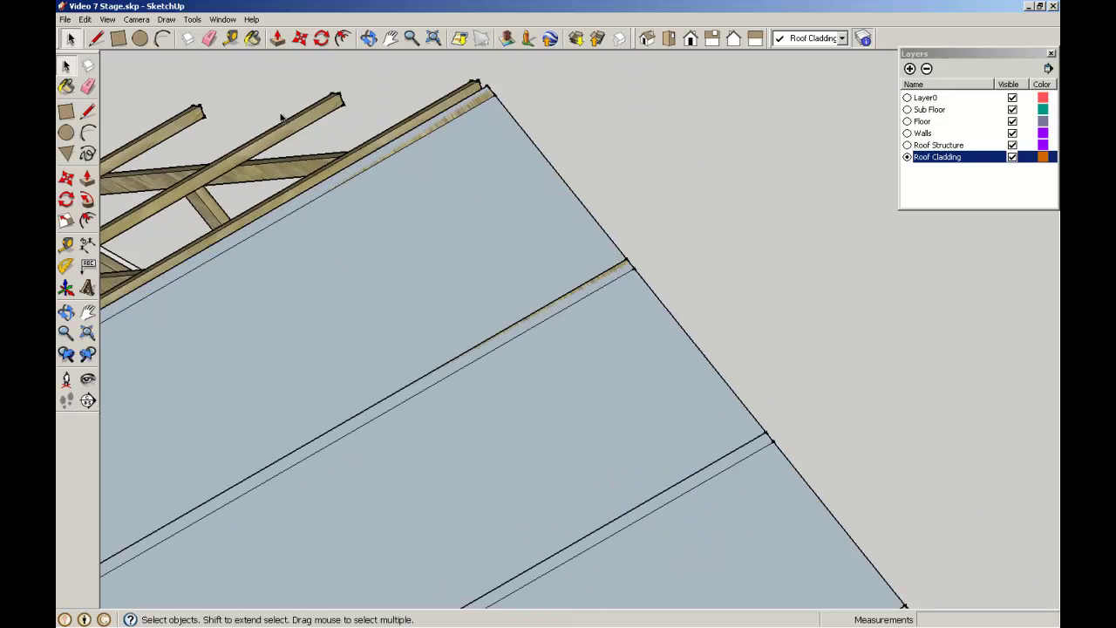
pyautogui.scroll(-3, 280, 116)
pyautogui.moveTo(395, 180); pyautogui.dragTo(496, 116, button='middle')
pyautogui.scroll(3, 190, 299)
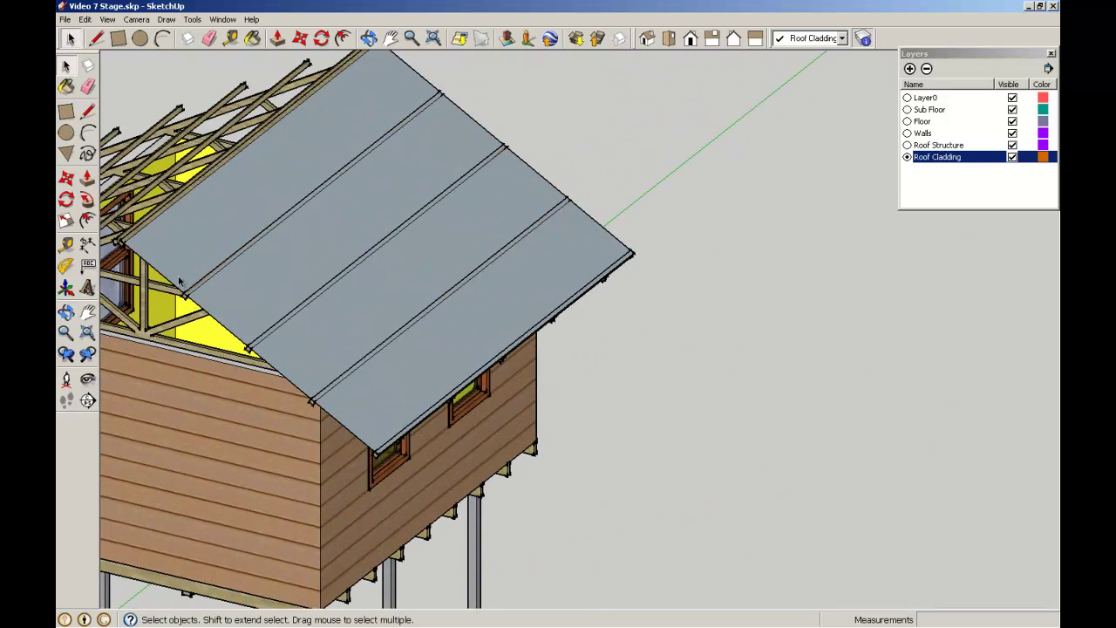
# Step: Push/Pull the near roof face up 25 mm and double-click the resulting slab to select it
pyautogui.click(87, 177)
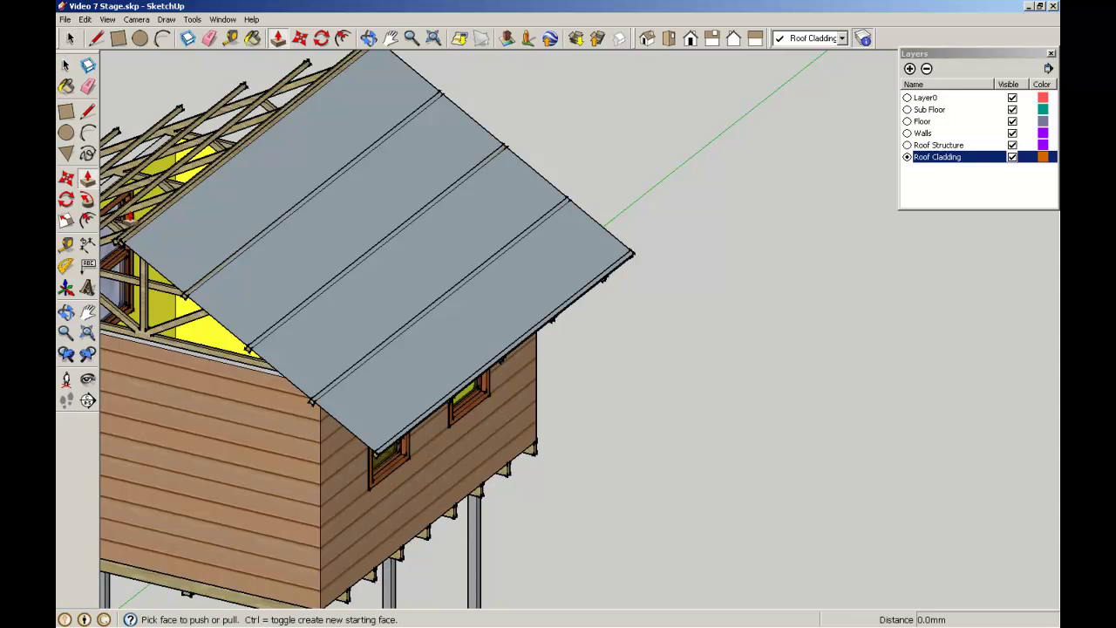
pyautogui.click(238, 303)
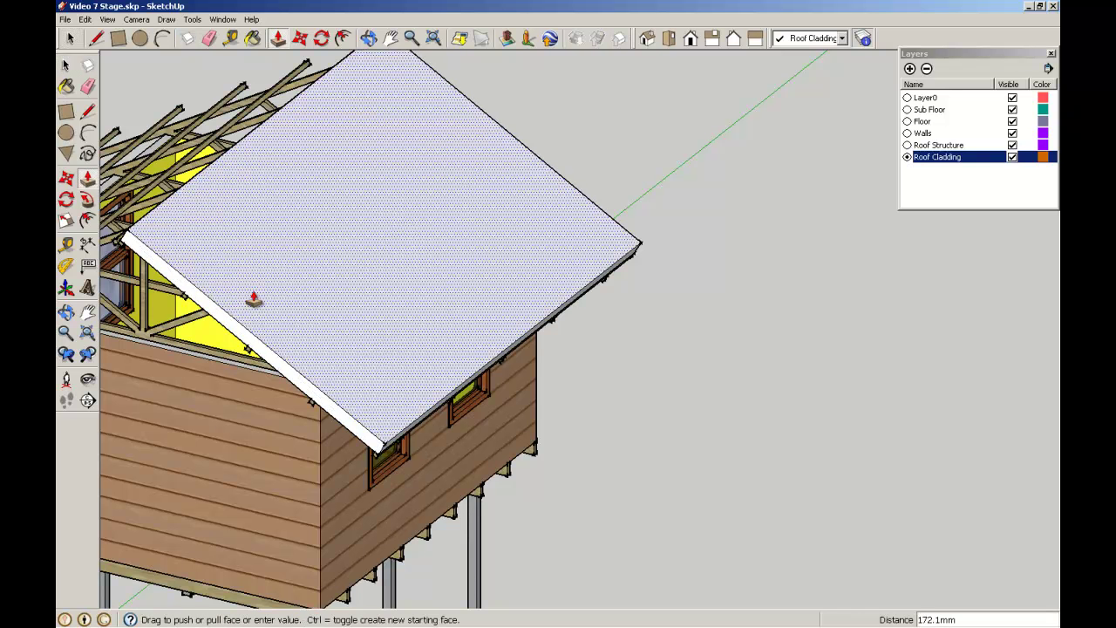
pyautogui.press('Return')
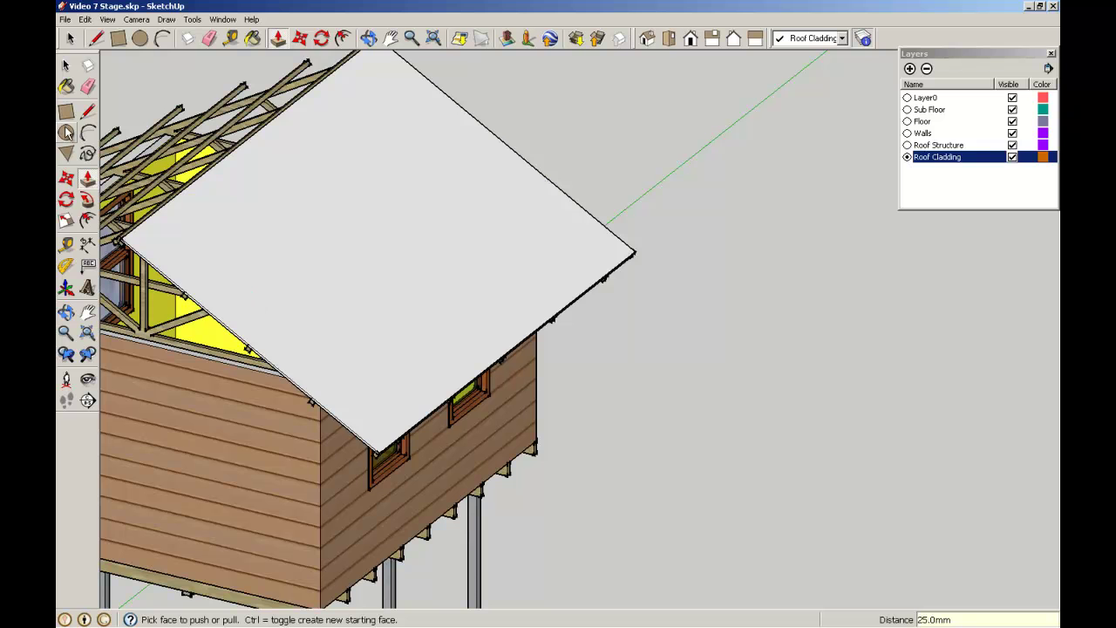
pyautogui.click(66, 66)
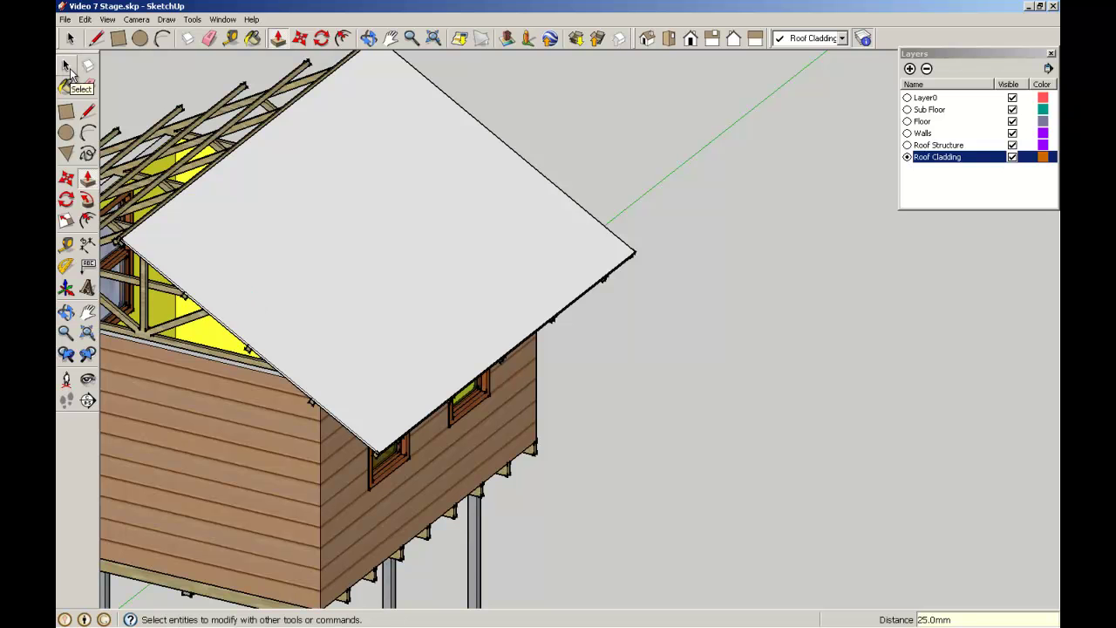
pyautogui.click(78, 180)
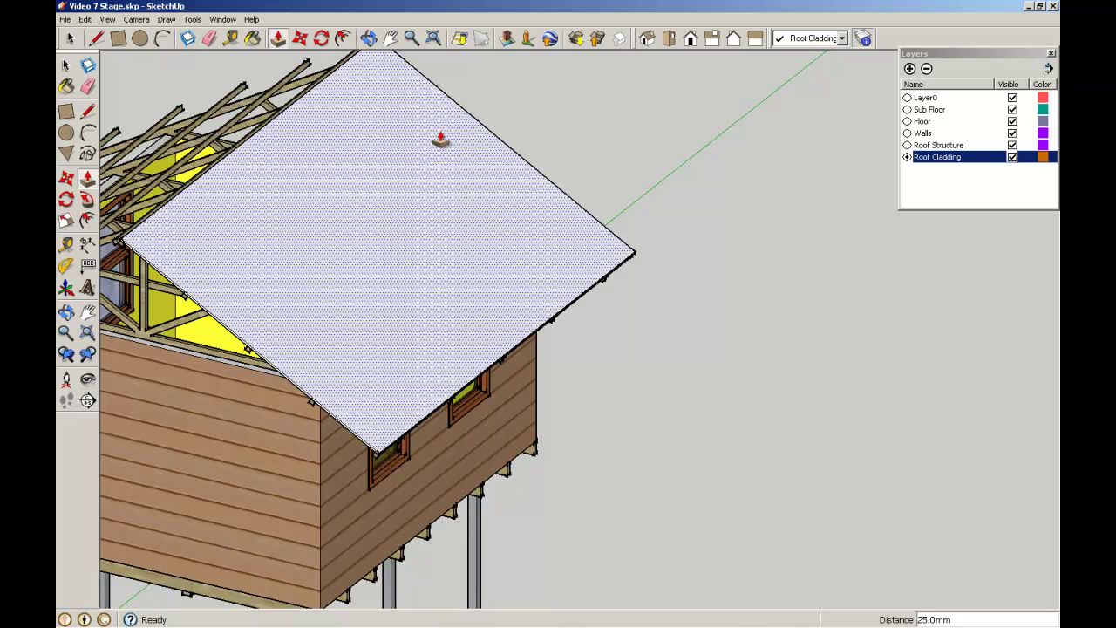
pyautogui.click(70, 66)
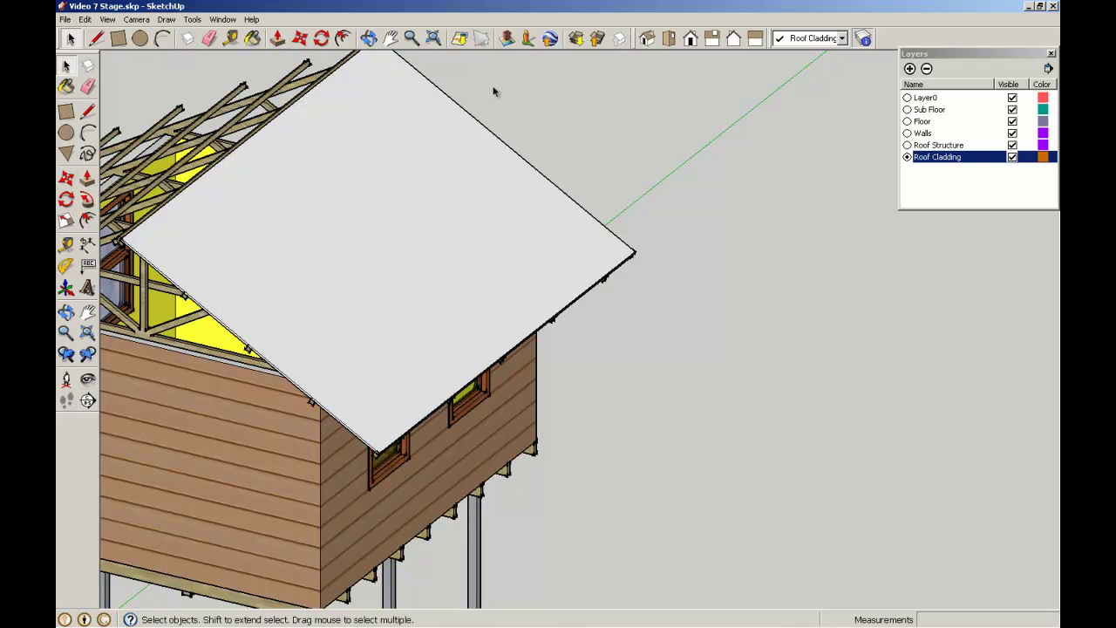
pyautogui.doubleClick(184, 245)
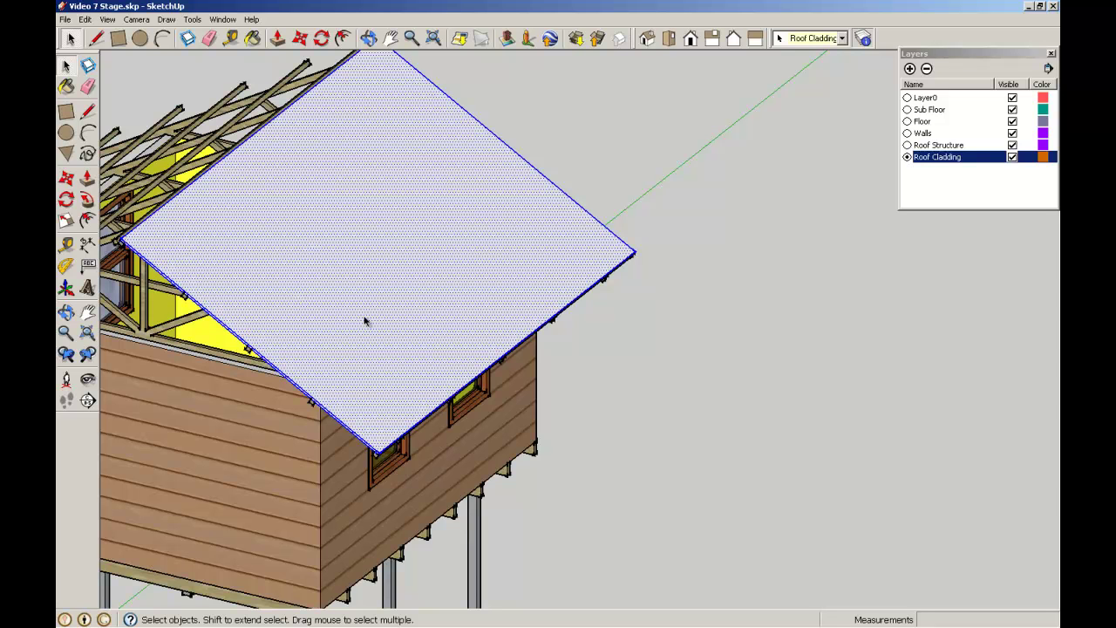
# Step: Paint the cladding slab with Roofing_Metal_Standing from the Roofing materials collection
pyautogui.click(65, 86)
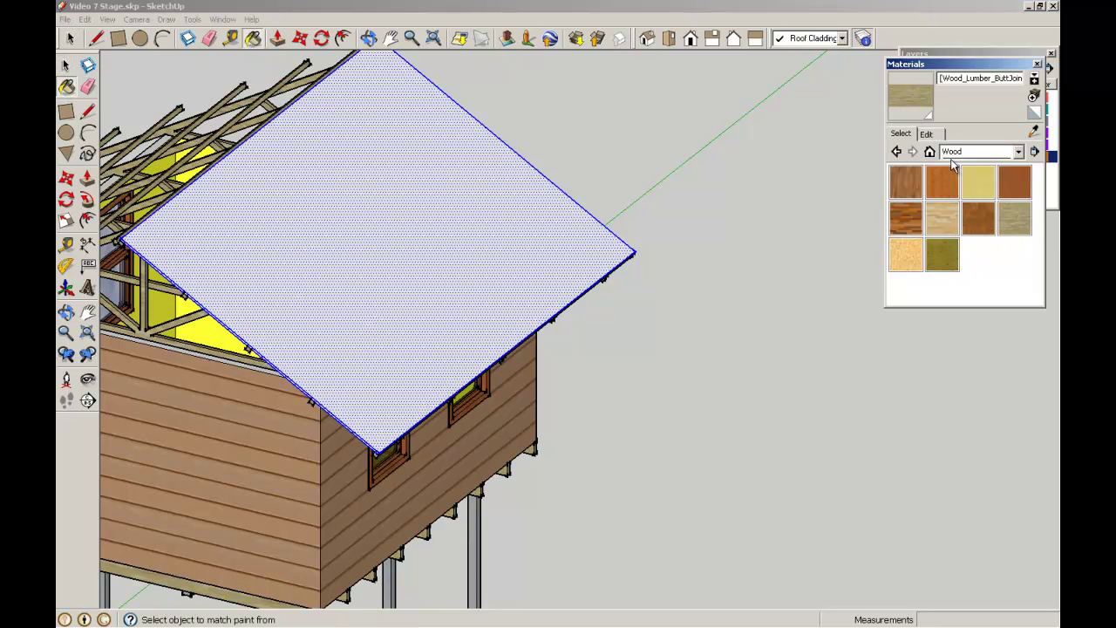
pyautogui.click(1019, 151)
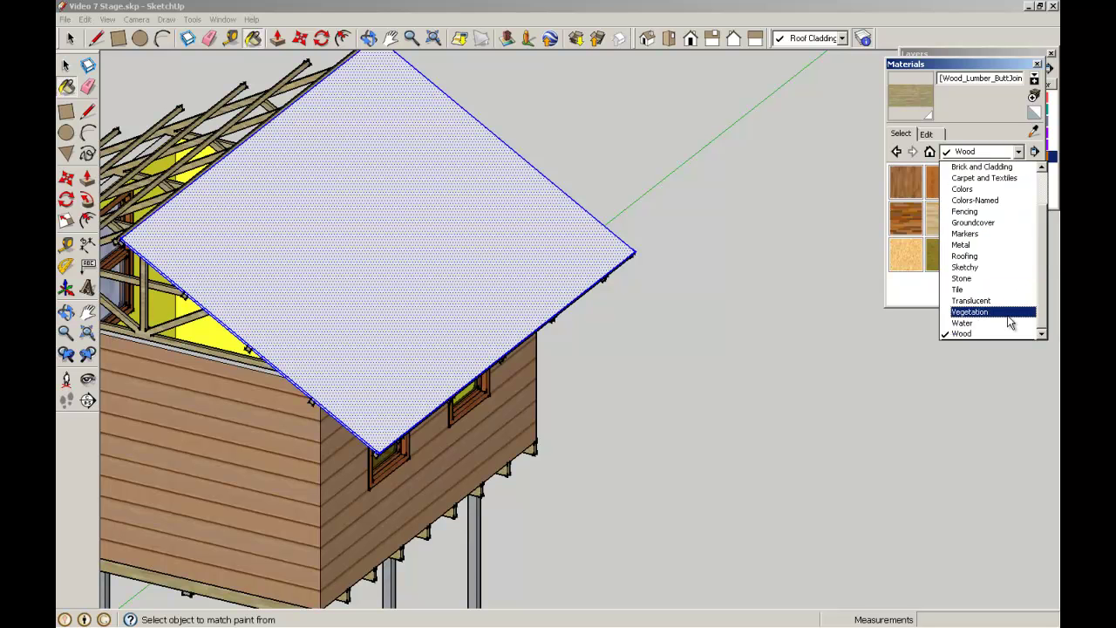
pyautogui.click(1006, 257)
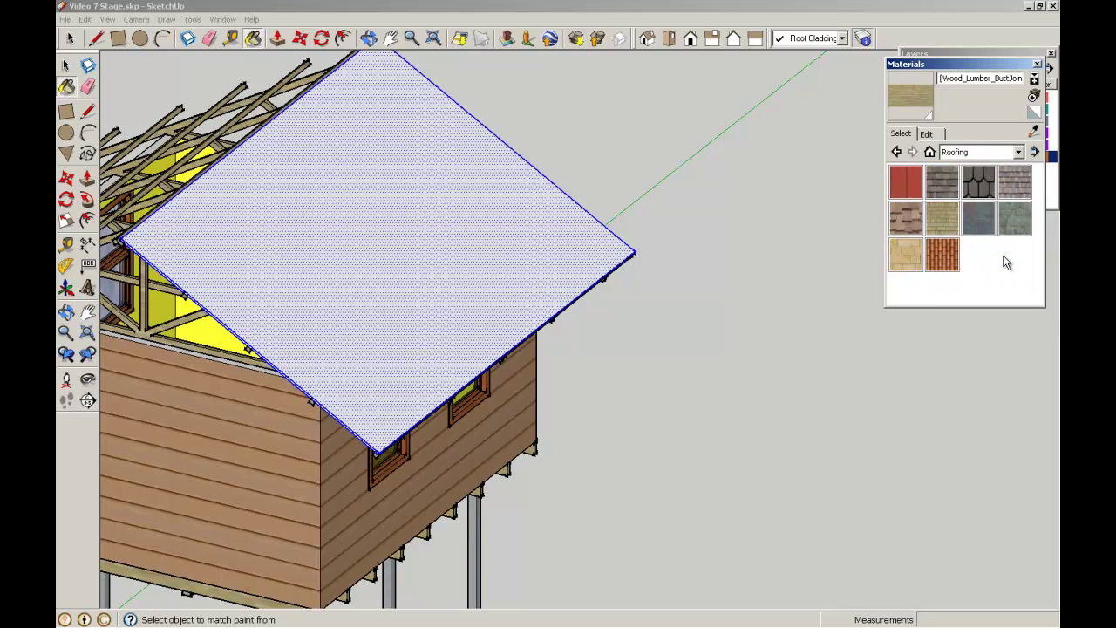
pyautogui.click(910, 184)
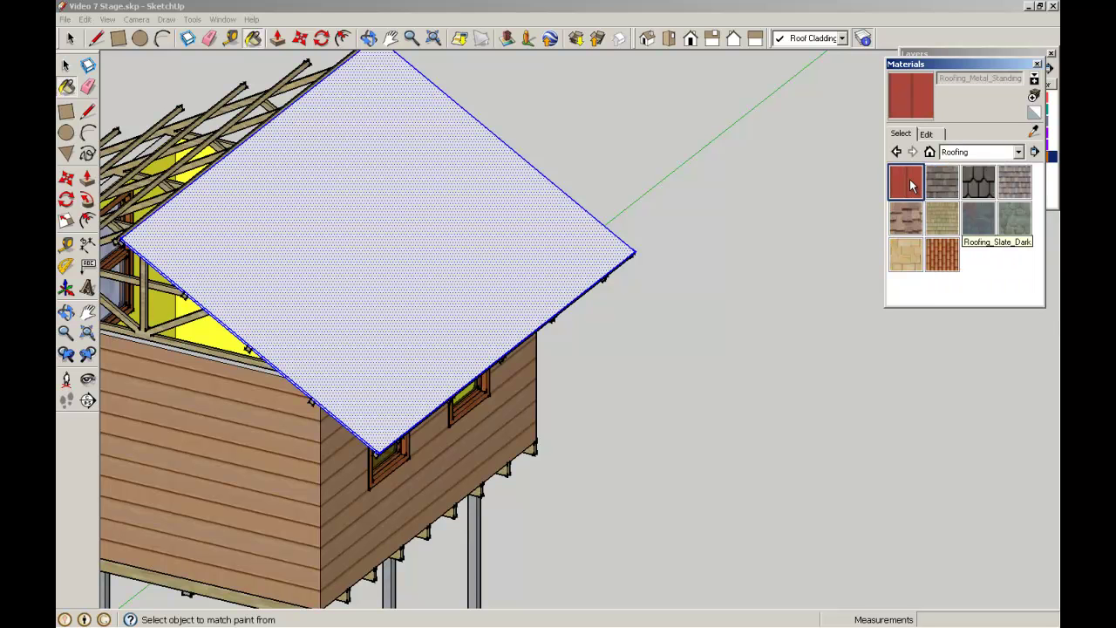
pyautogui.click(270, 241)
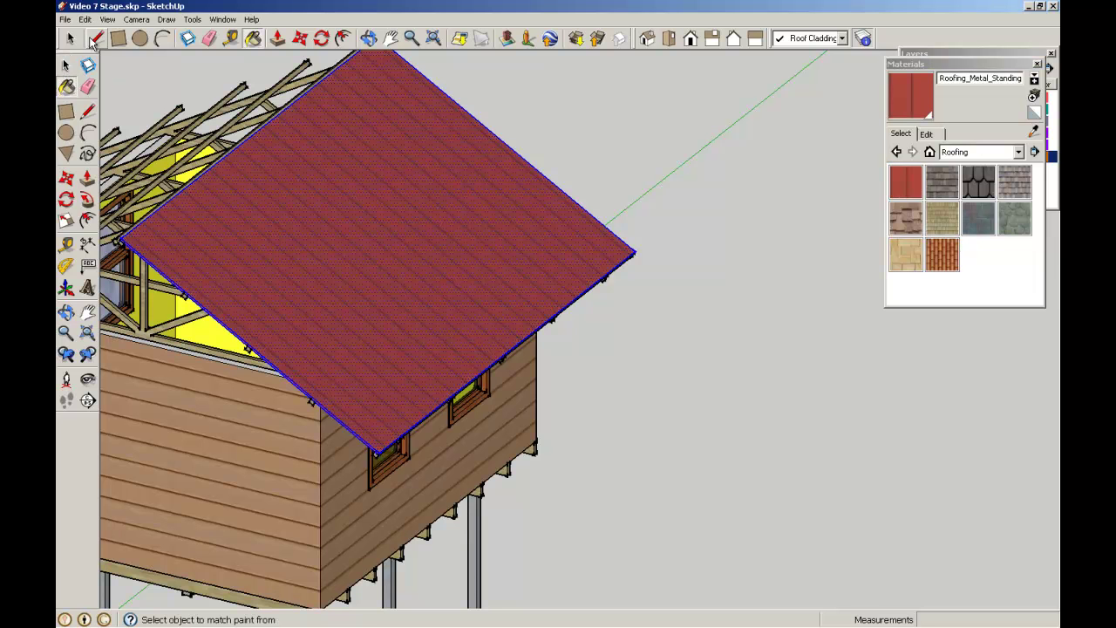
pyautogui.click(85, 19)
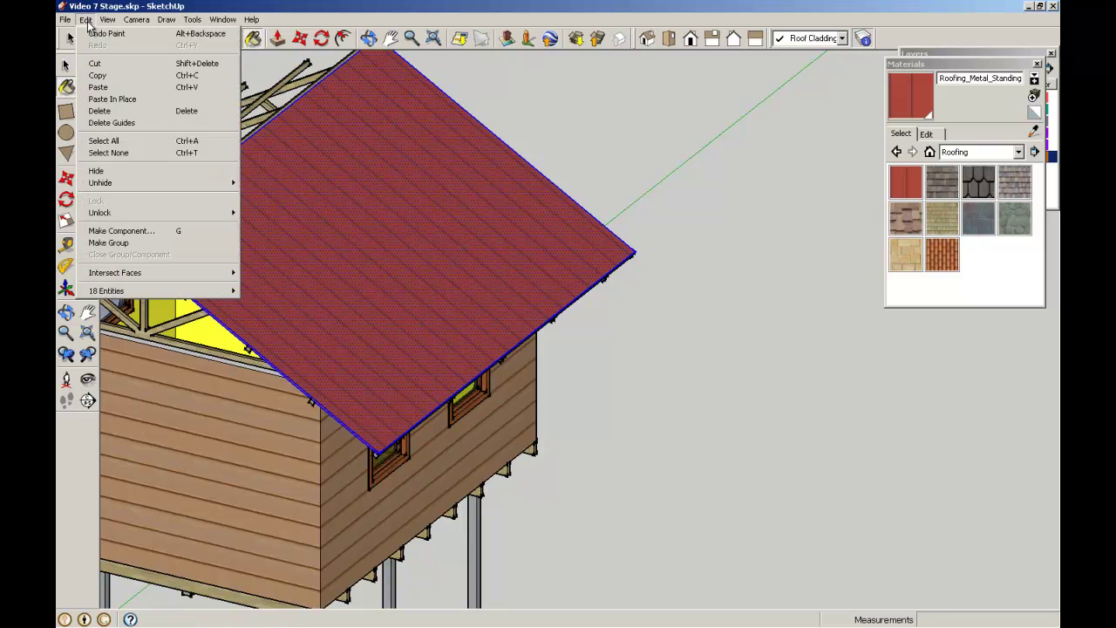
pyautogui.click(110, 245)
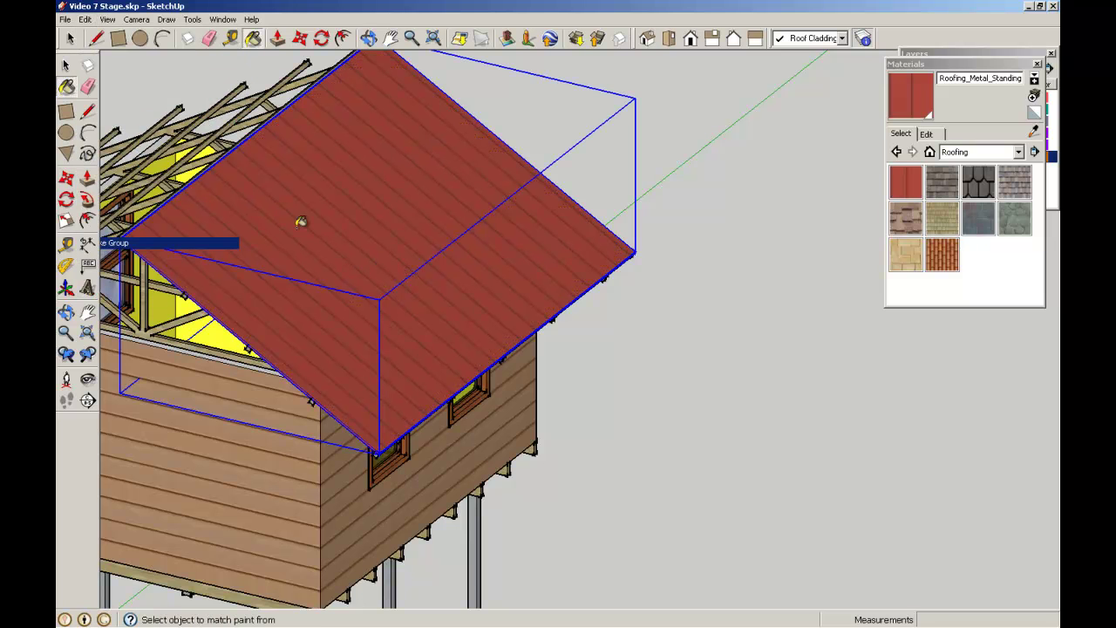
pyautogui.scroll(-2, 268, 177)
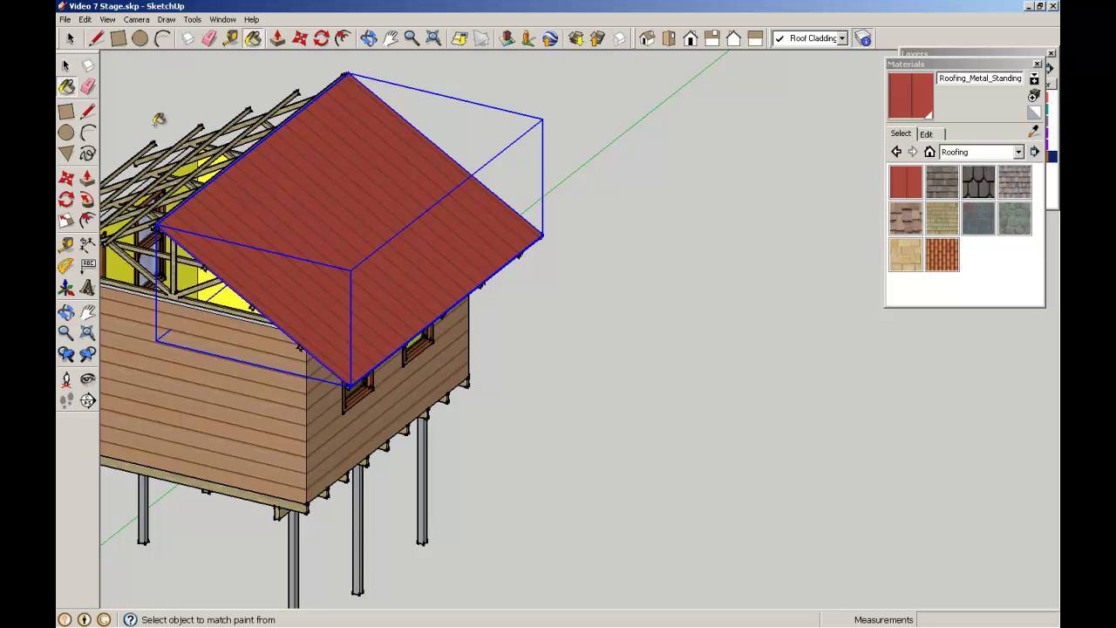
pyautogui.click(67, 68)
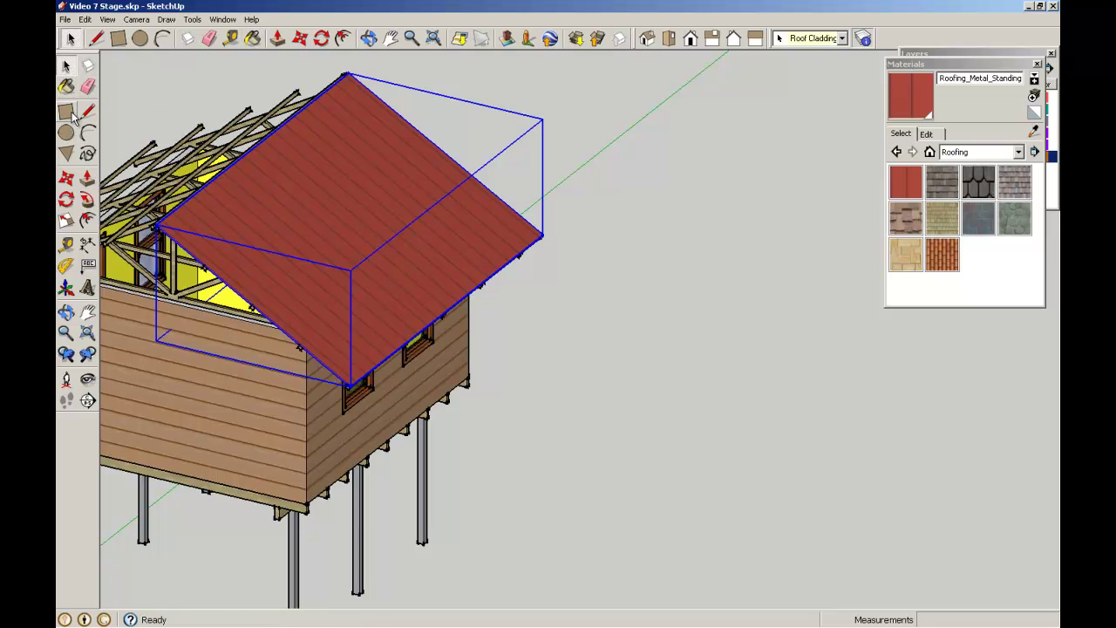
pyautogui.moveTo(172, 116); pyautogui.dragTo(853, 394, button='middle')
pyautogui.scroll(4, 543, 222)
pyautogui.scroll(-3, 632, 331)
pyautogui.scroll(3, 784, 288)
pyautogui.scroll(2, 784, 288)
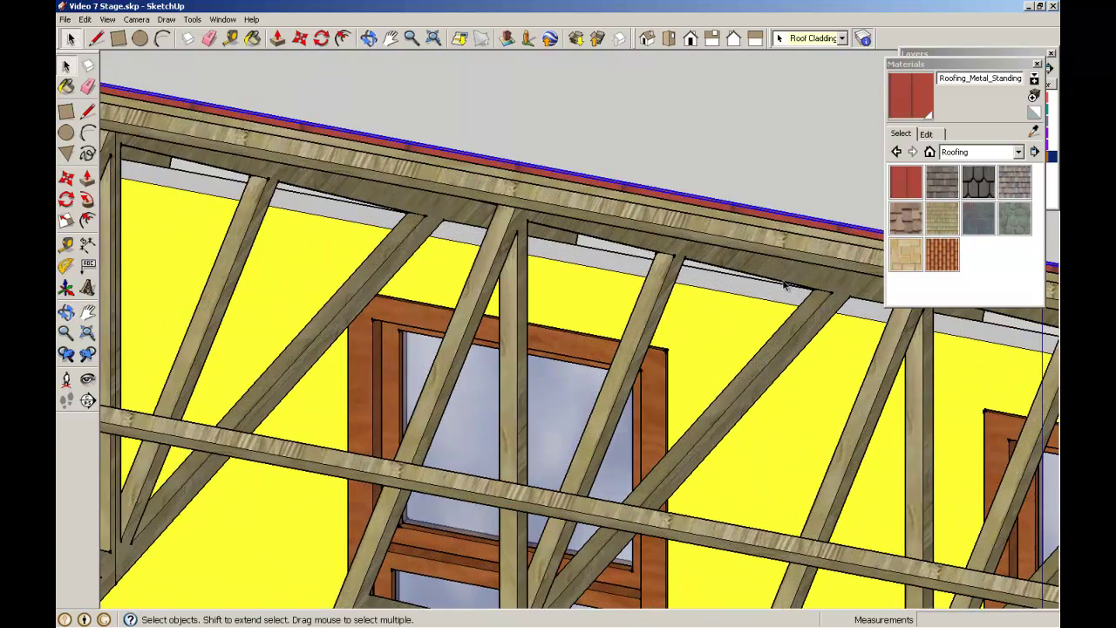
pyautogui.scroll(-3, 400, 207)
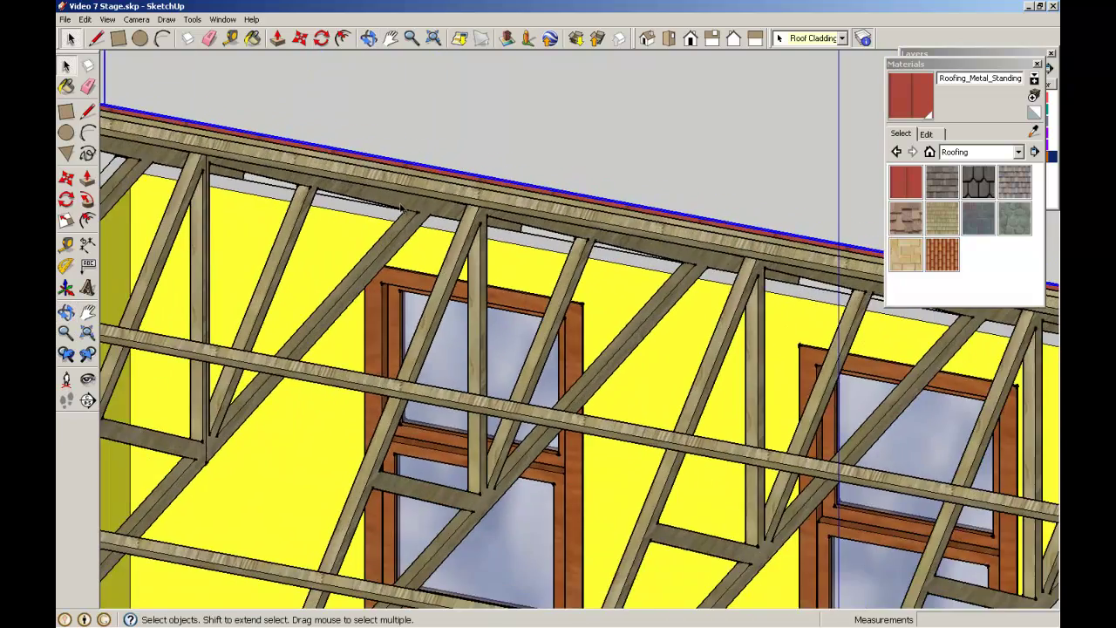
pyautogui.scroll(2, 401, 206)
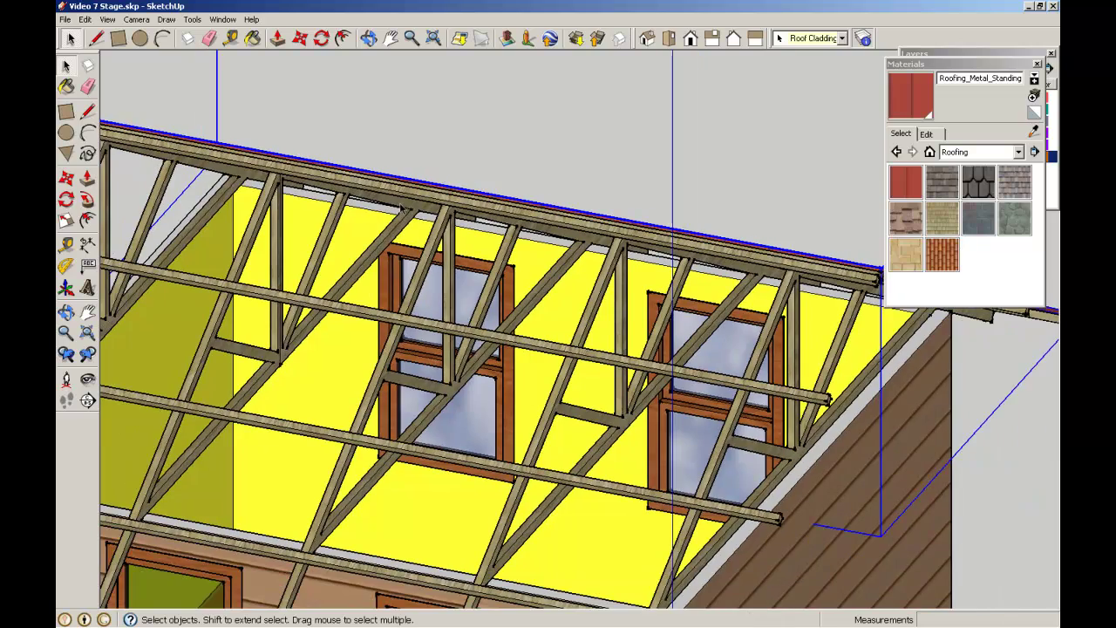
pyautogui.scroll(1, 400, 207)
pyautogui.moveTo(400, 206); pyautogui.dragTo(450, 219, button='middle')
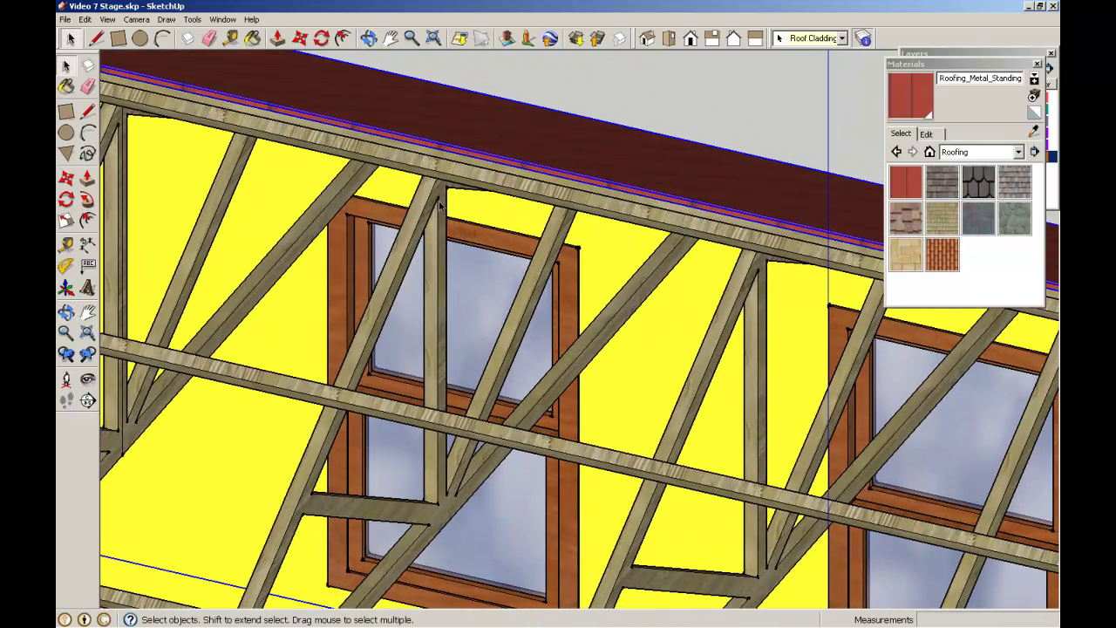
pyautogui.scroll(-2, 433, 181)
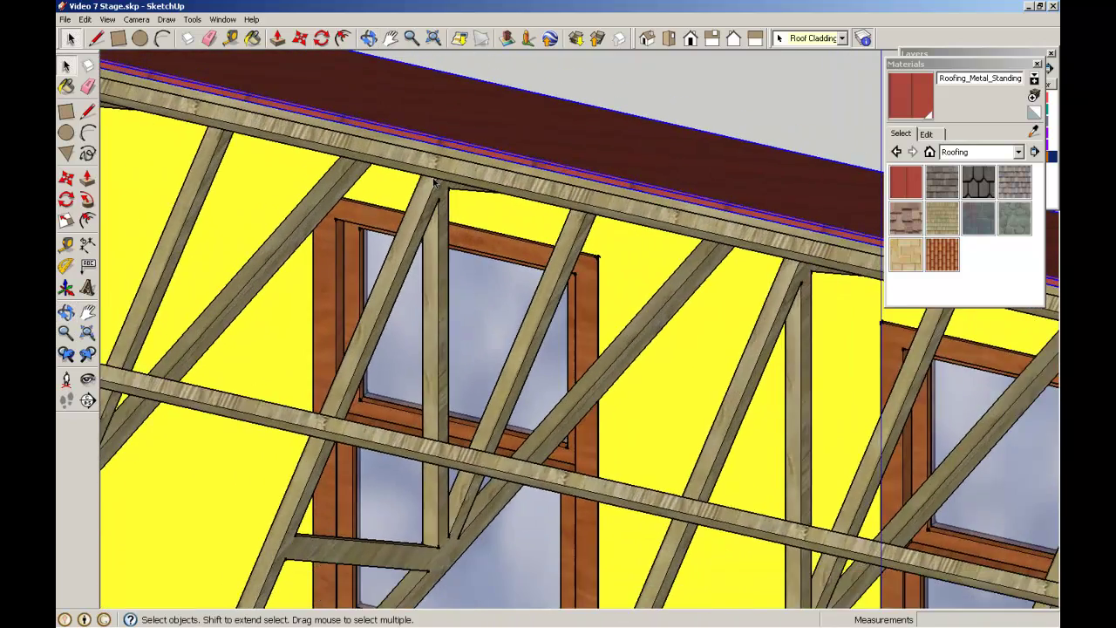
pyautogui.scroll(-4, 433, 180)
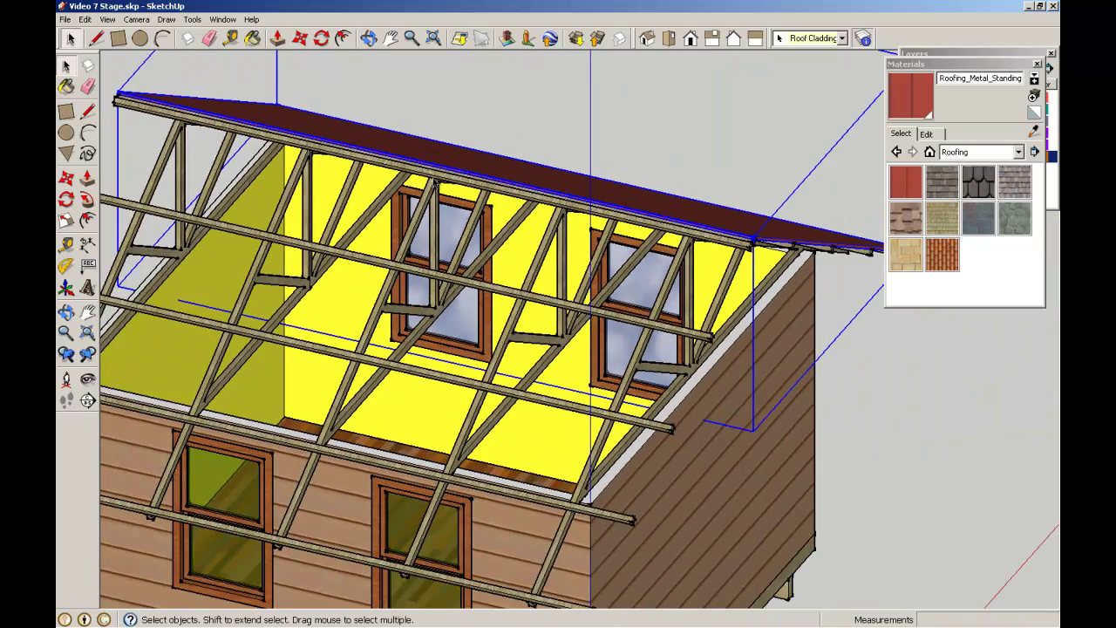
pyautogui.moveTo(543, 202); pyautogui.dragTo(549, 314, button='middle')
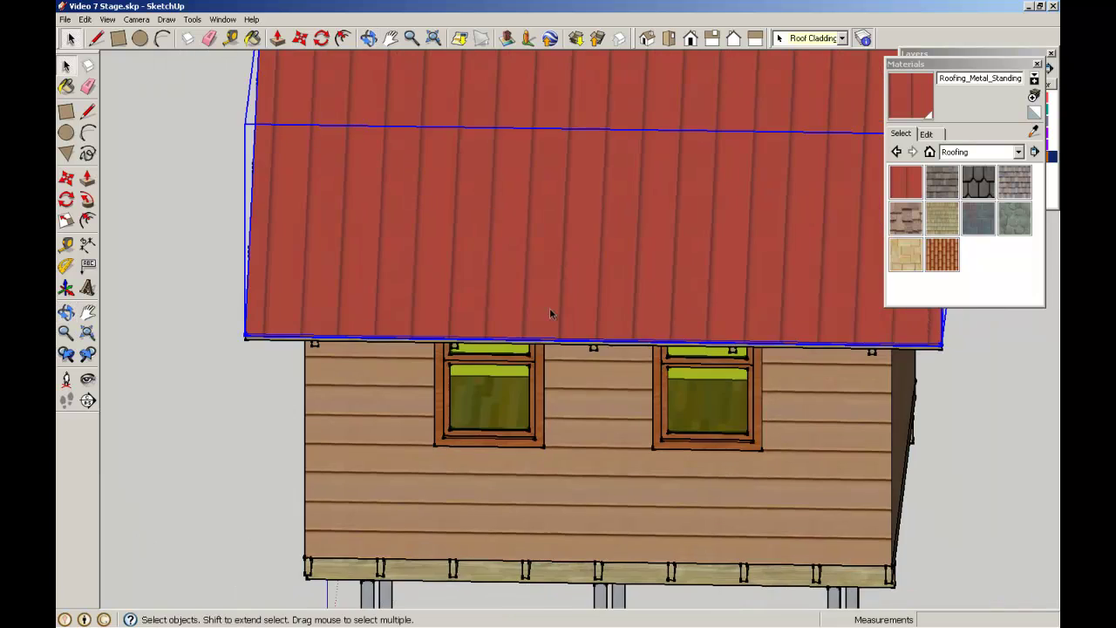
pyautogui.moveTo(575, 353); pyautogui.dragTo(776, 330, button='middle')
pyautogui.scroll(5, 782, 329)
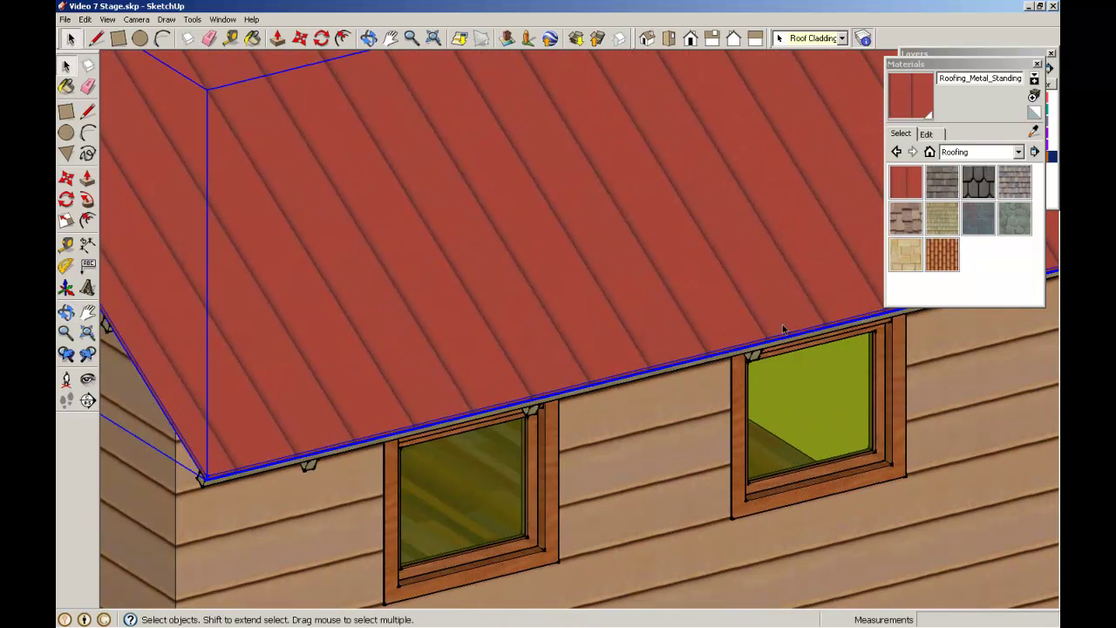
# Step: Rotate-copy the red roof sheet 180° about a vertical axis at the wall base
pyautogui.click(66, 201)
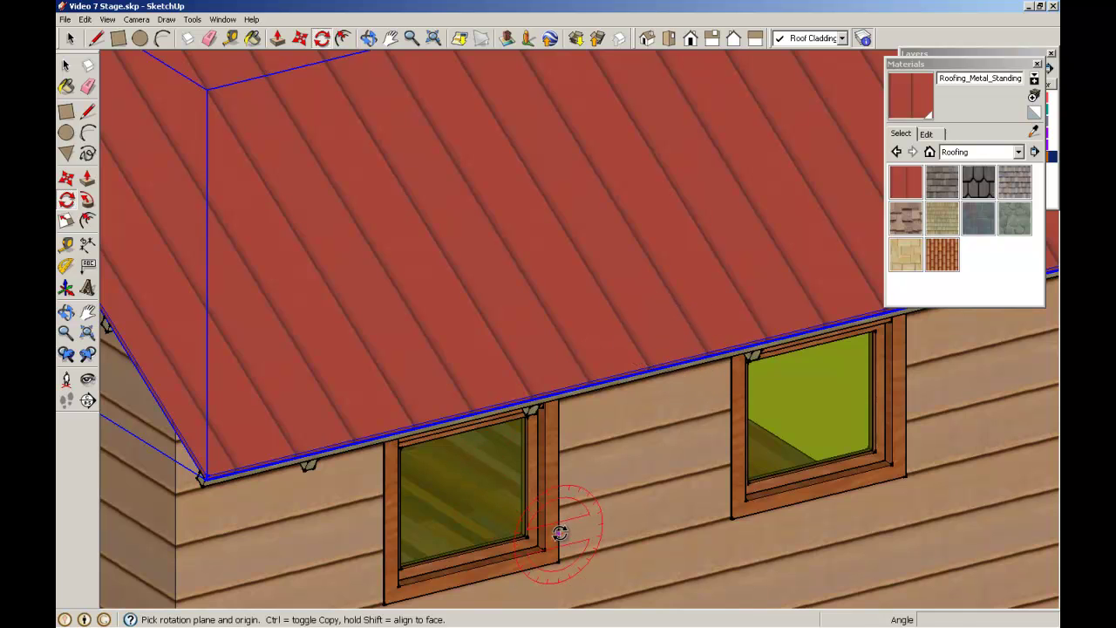
pyautogui.scroll(-3, 559, 532)
pyautogui.scroll(-1, 294, 324)
pyautogui.scroll(4, 212, 319)
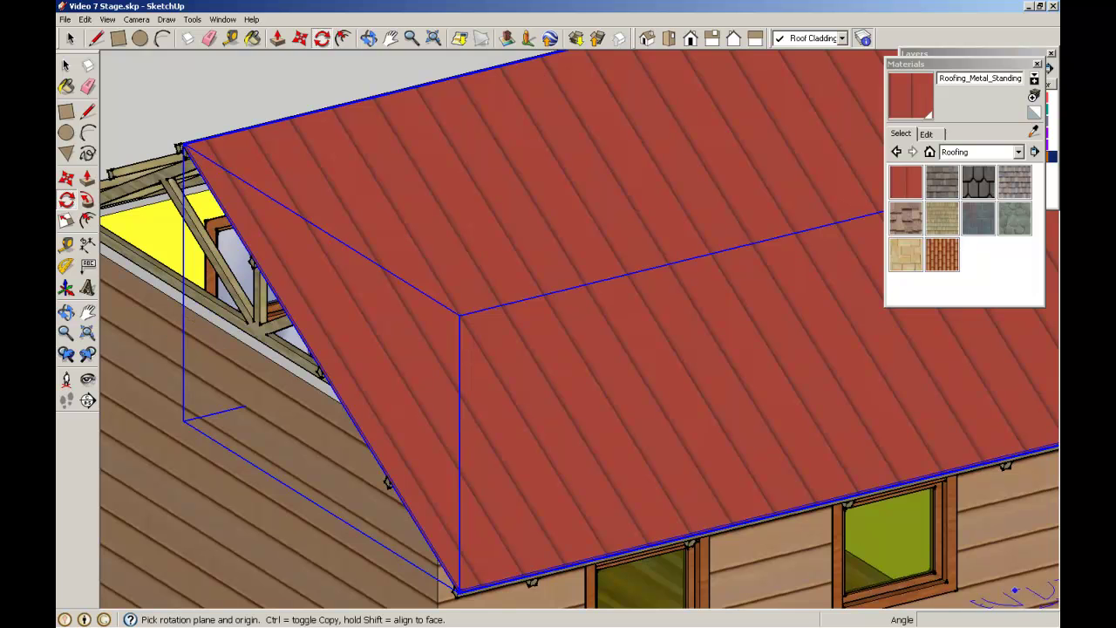
pyautogui.scroll(3, 924, 484)
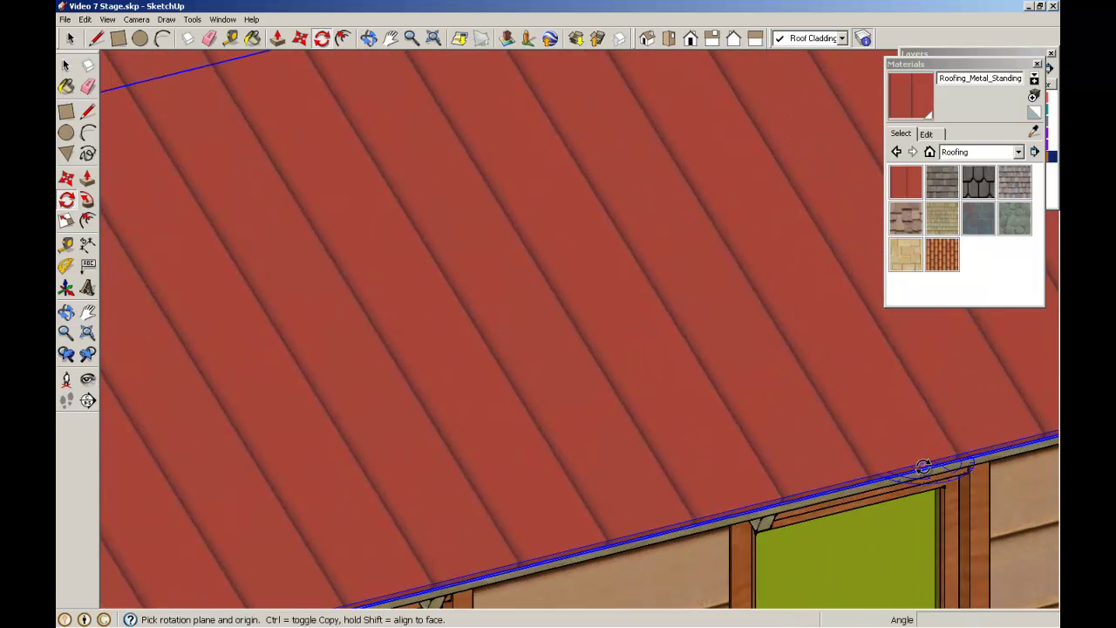
pyautogui.scroll(-6, 884, 478)
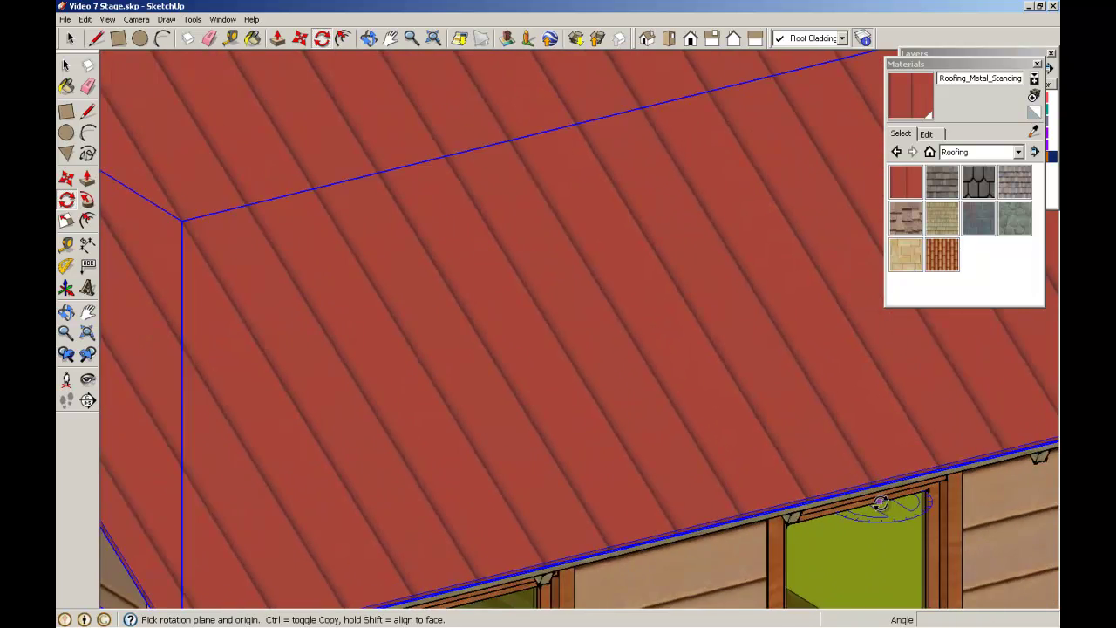
pyautogui.keyDown('shift'); pyautogui.moveTo(891, 554); pyautogui.dragTo(808, 405, button='middle'); pyautogui.keyUp('shift')
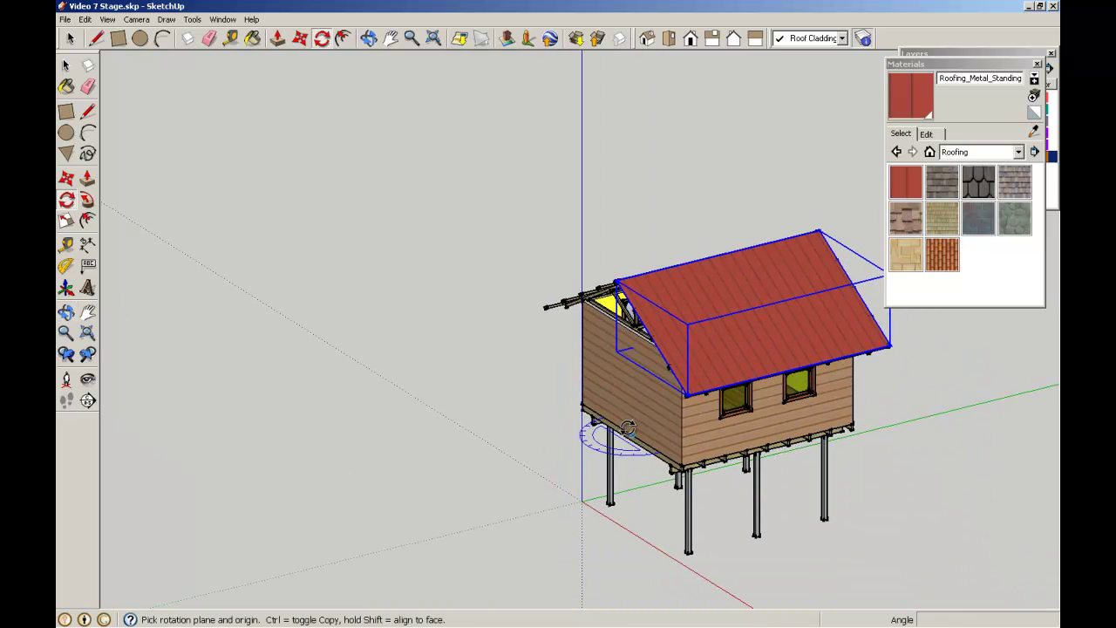
pyautogui.scroll(4, 620, 437)
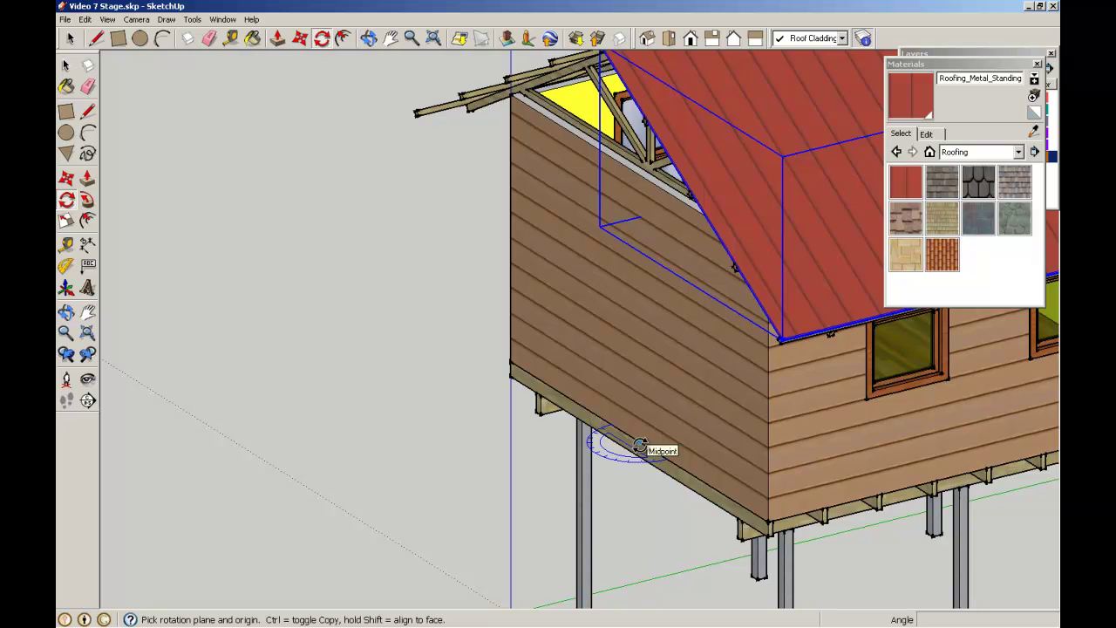
pyautogui.click(639, 442)
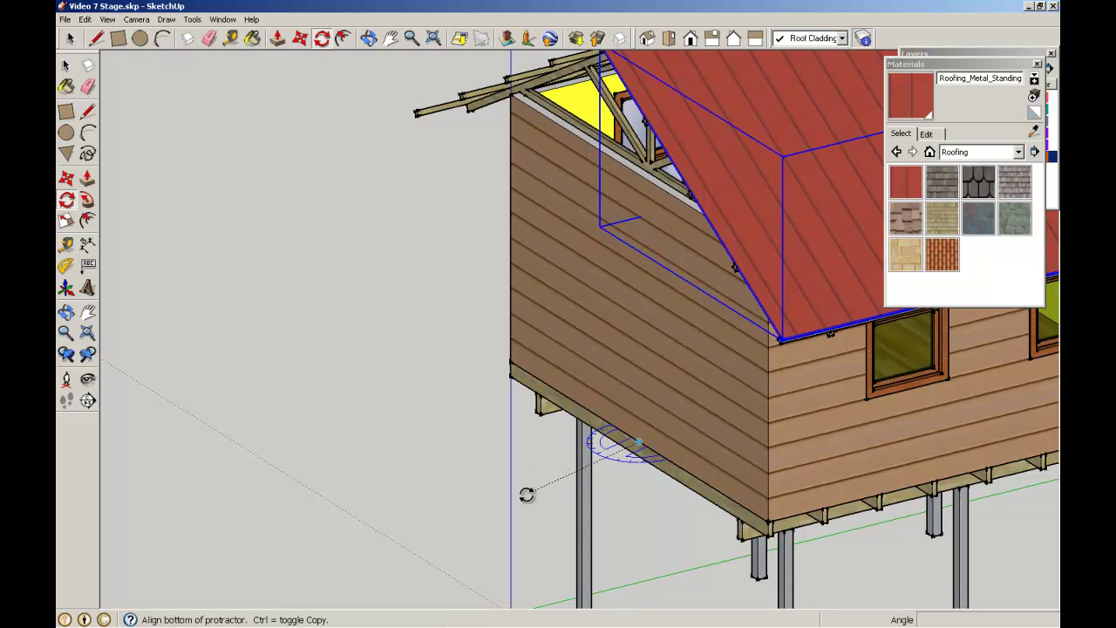
pyautogui.click(475, 495)
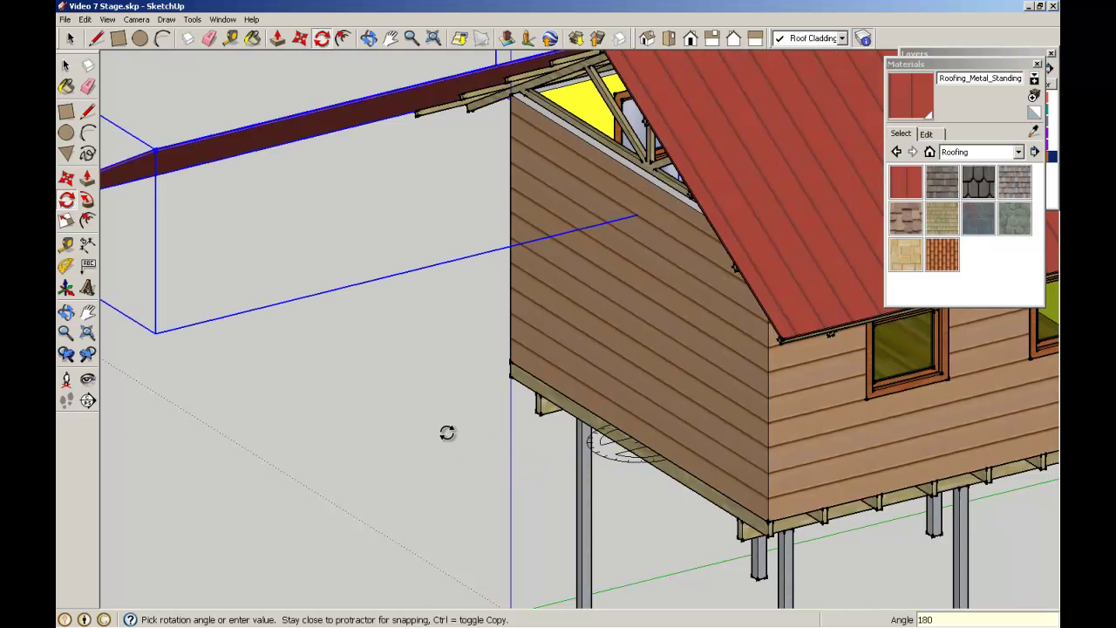
pyautogui.scroll(-4, 446, 432)
pyautogui.click(445, 430)
pyautogui.moveTo(578, 157); pyautogui.dragTo(531, 331, button='middle')
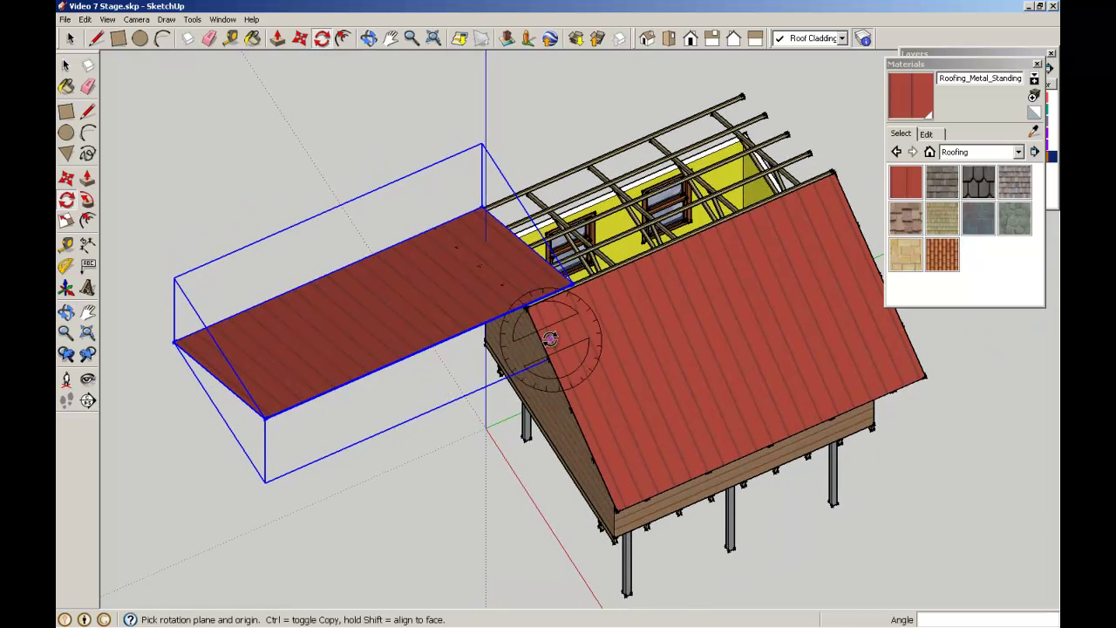
# Step: In Top view, move the rotated roof copy to the frame corner and align it with the first sheet's top edge
pyautogui.click(670, 40)
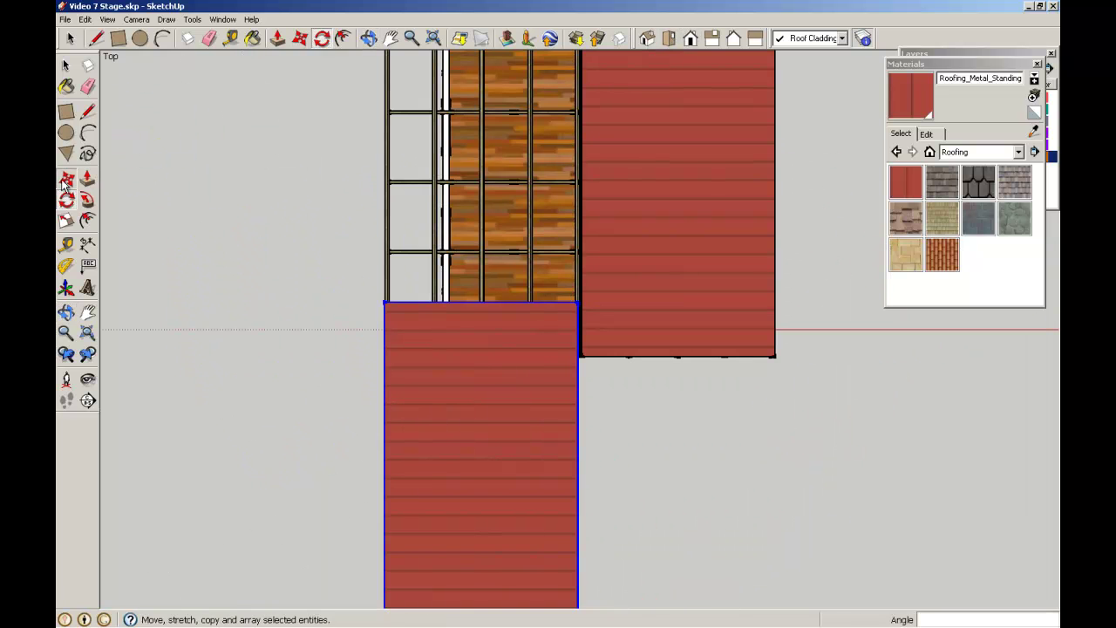
pyautogui.click(67, 179)
pyautogui.click(384, 302)
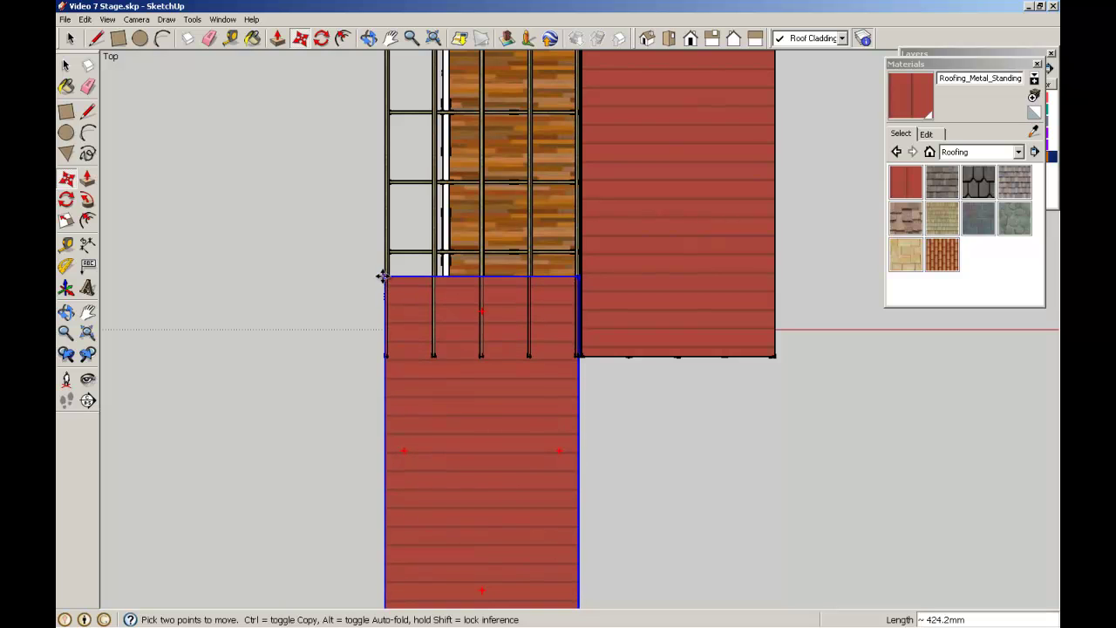
pyautogui.scroll(-2, 443, 126)
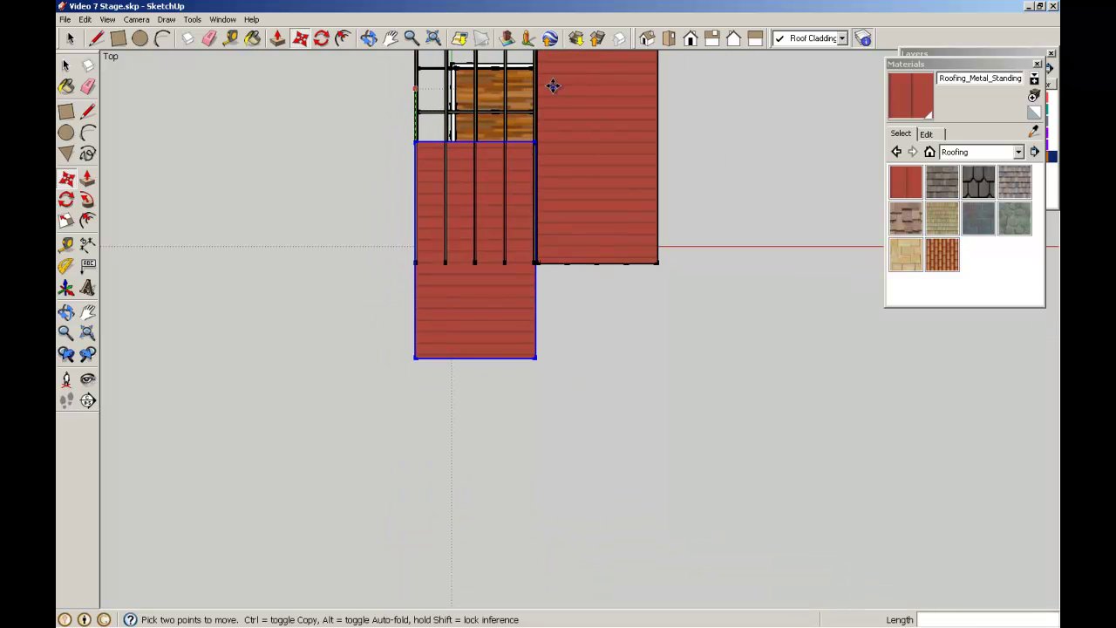
pyautogui.keyDown('shift'); pyautogui.moveTo(553, 82); pyautogui.dragTo(523, 200, button='middle'); pyautogui.keyUp('shift')
pyautogui.scroll(5, 520, 161)
pyautogui.click(506, 171)
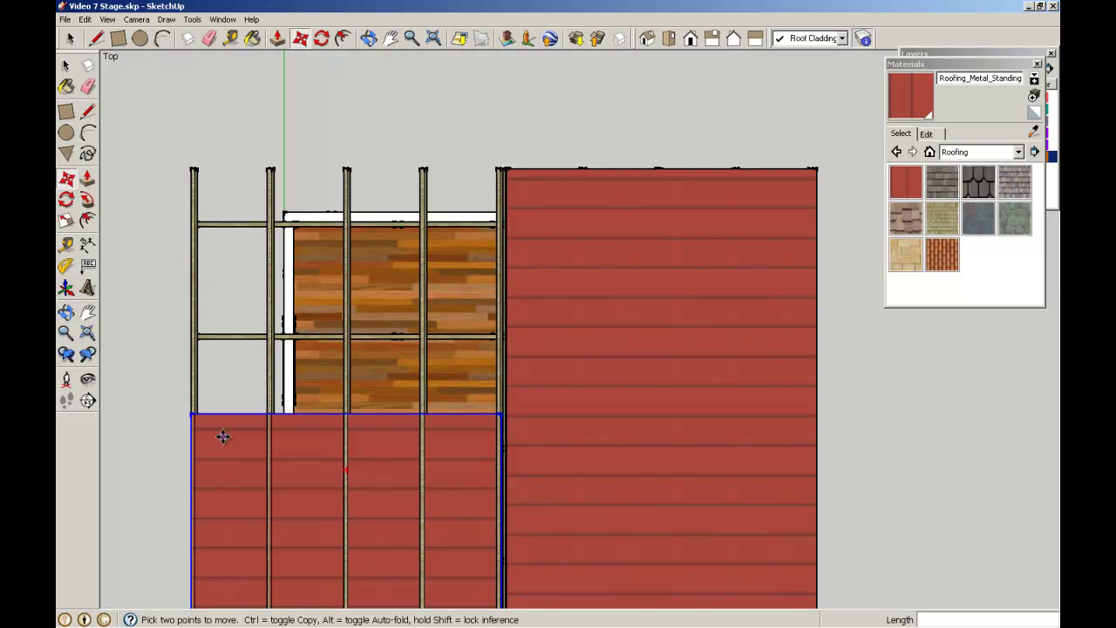
pyautogui.click(190, 415)
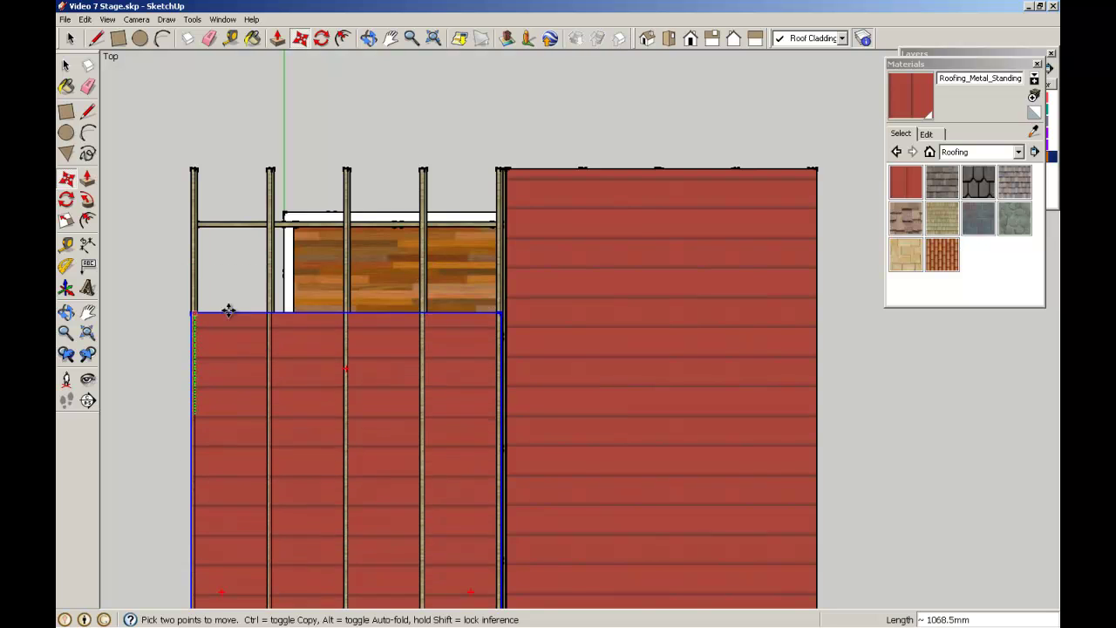
pyautogui.click(510, 169)
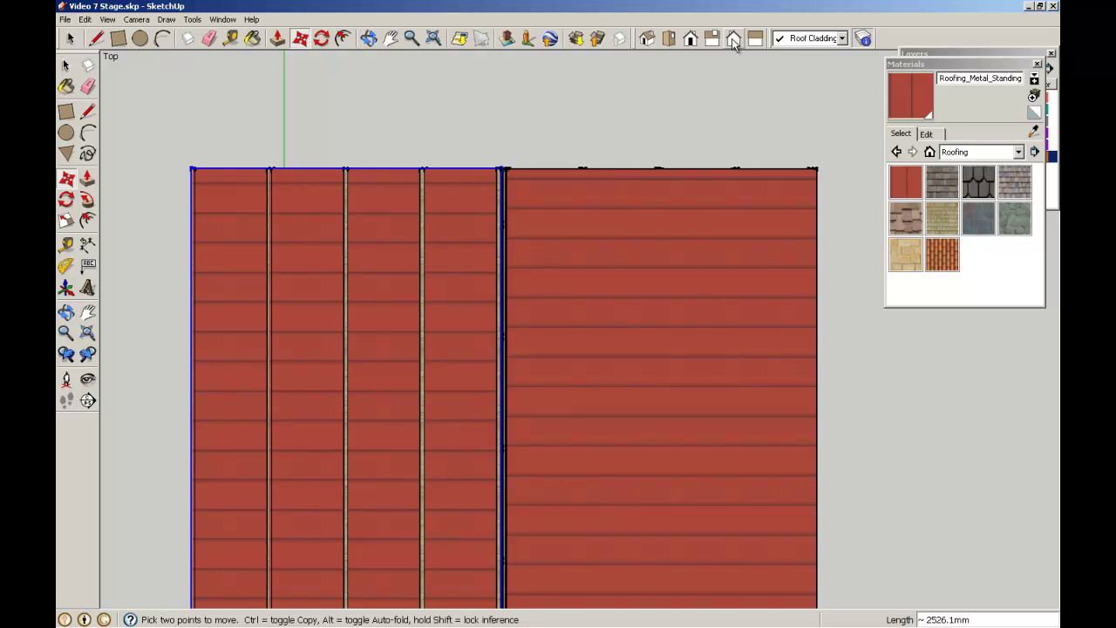
# Step: Move the second roof sheet up to meet the first sheet along the ridge, then zoom extents
pyautogui.click(648, 40)
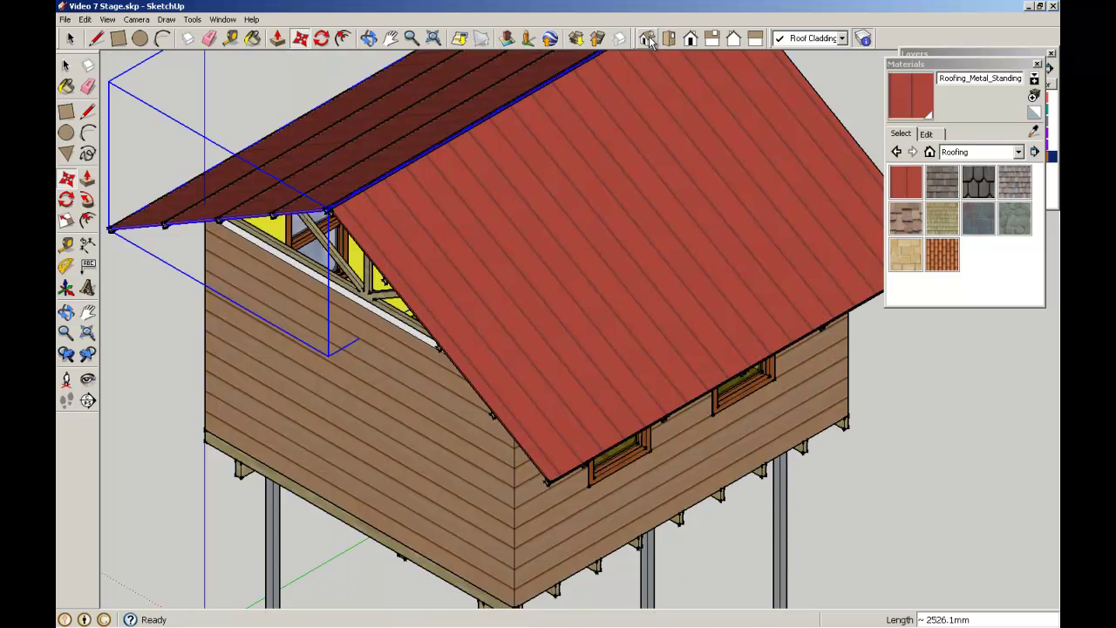
pyautogui.scroll(5, 345, 206)
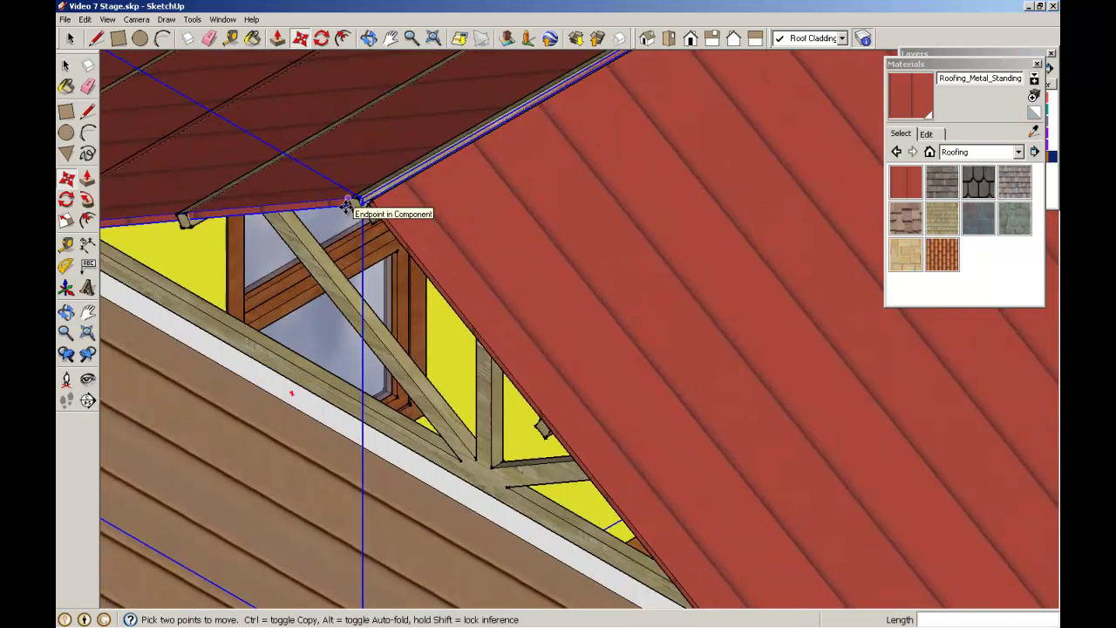
pyautogui.scroll(4, 347, 204)
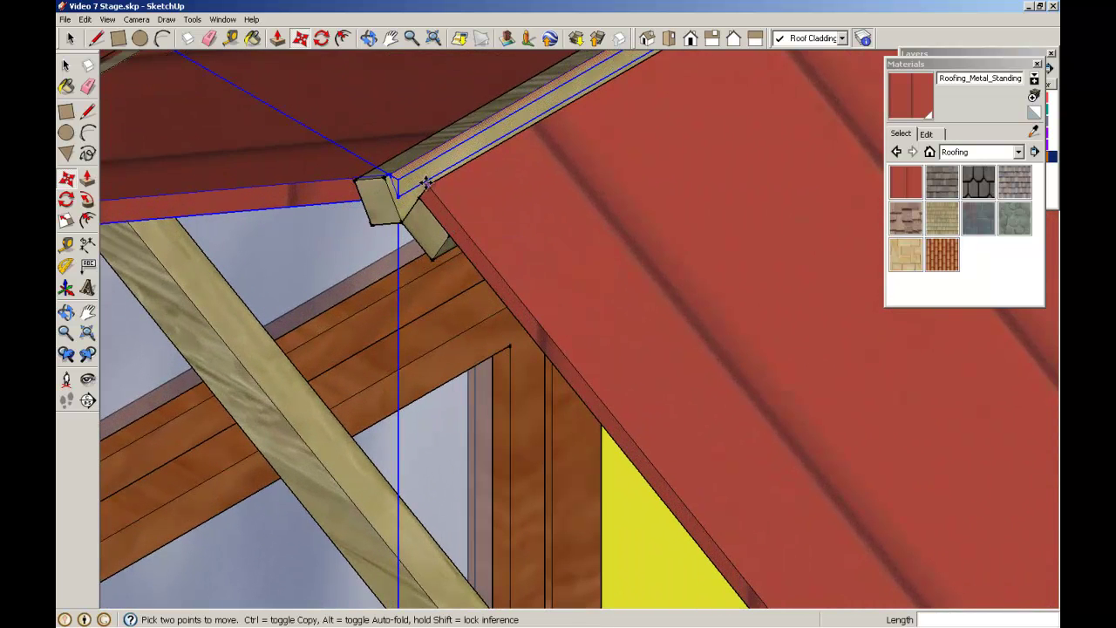
pyautogui.scroll(2, 409, 179)
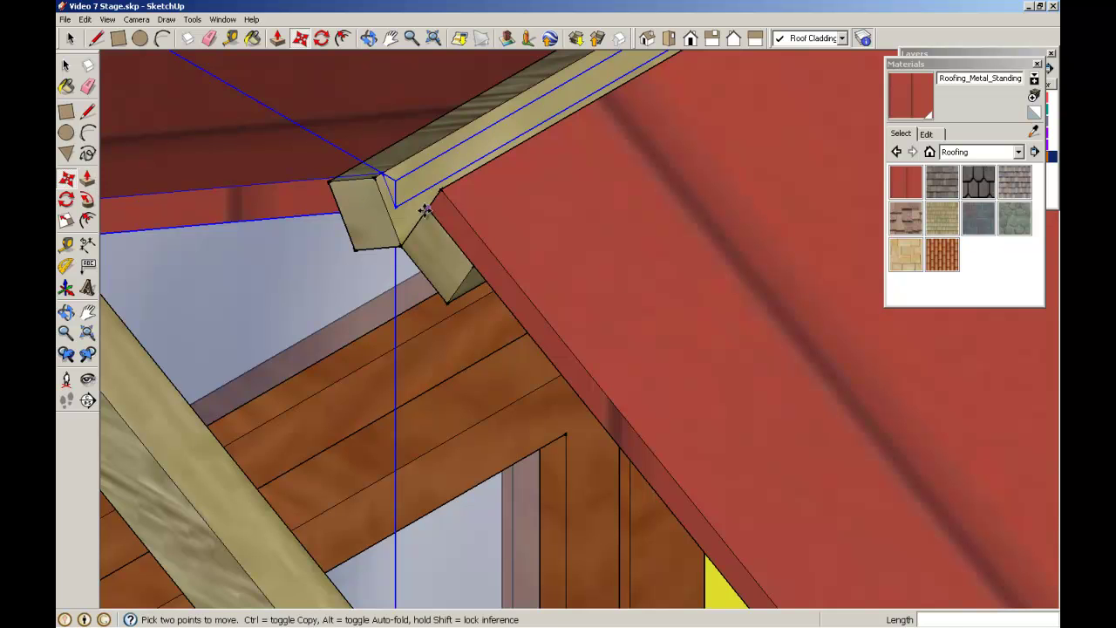
pyautogui.click(356, 201)
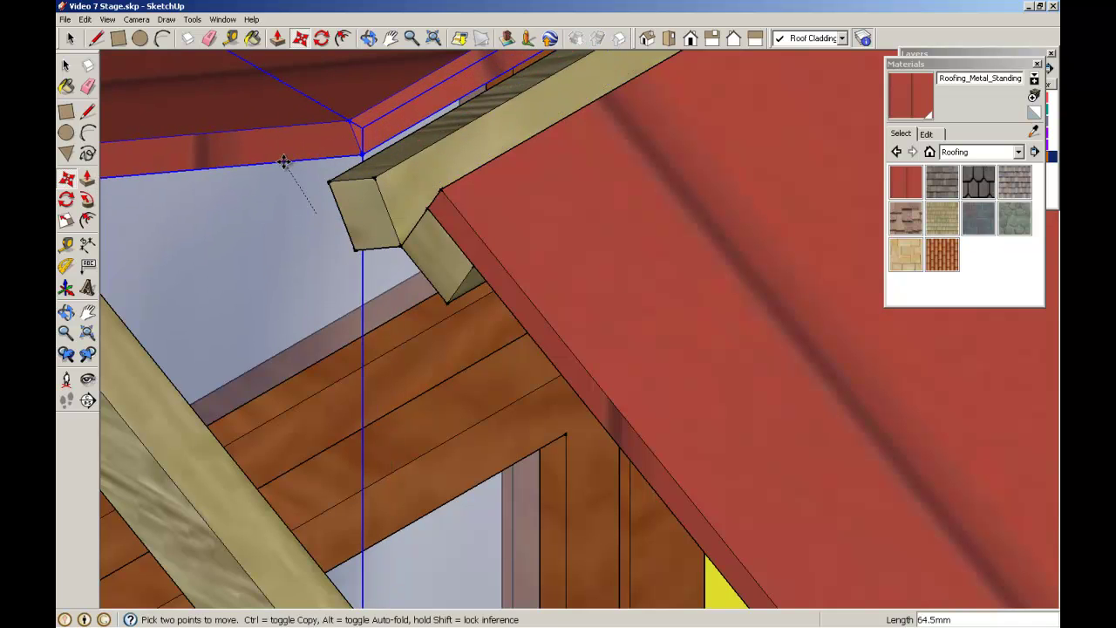
pyautogui.click(66, 178)
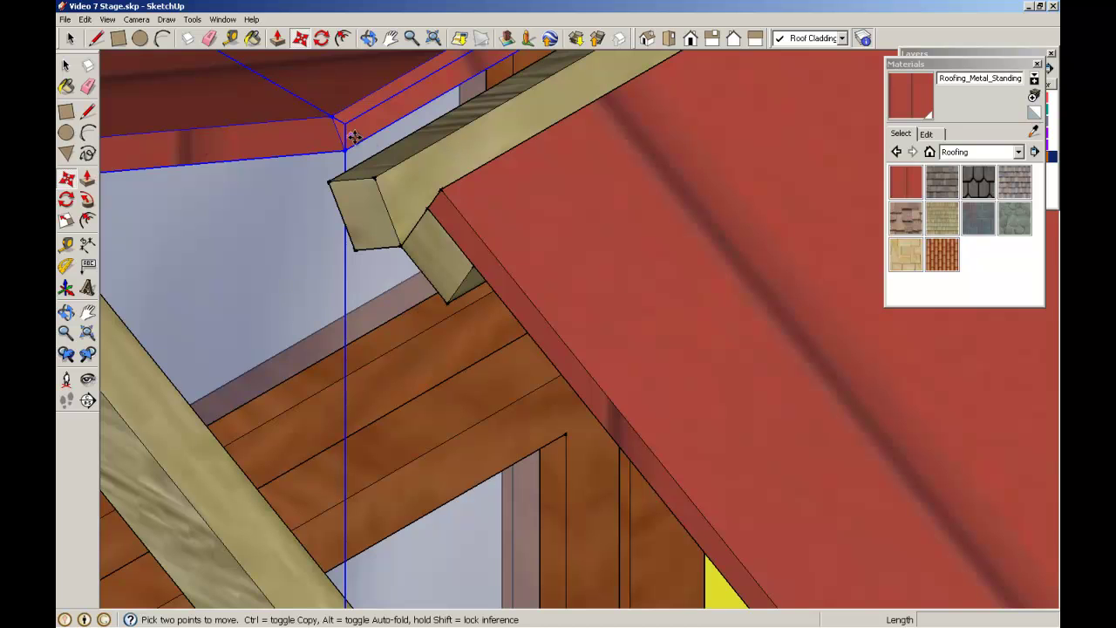
pyautogui.click(344, 152)
pyautogui.click(369, 175)
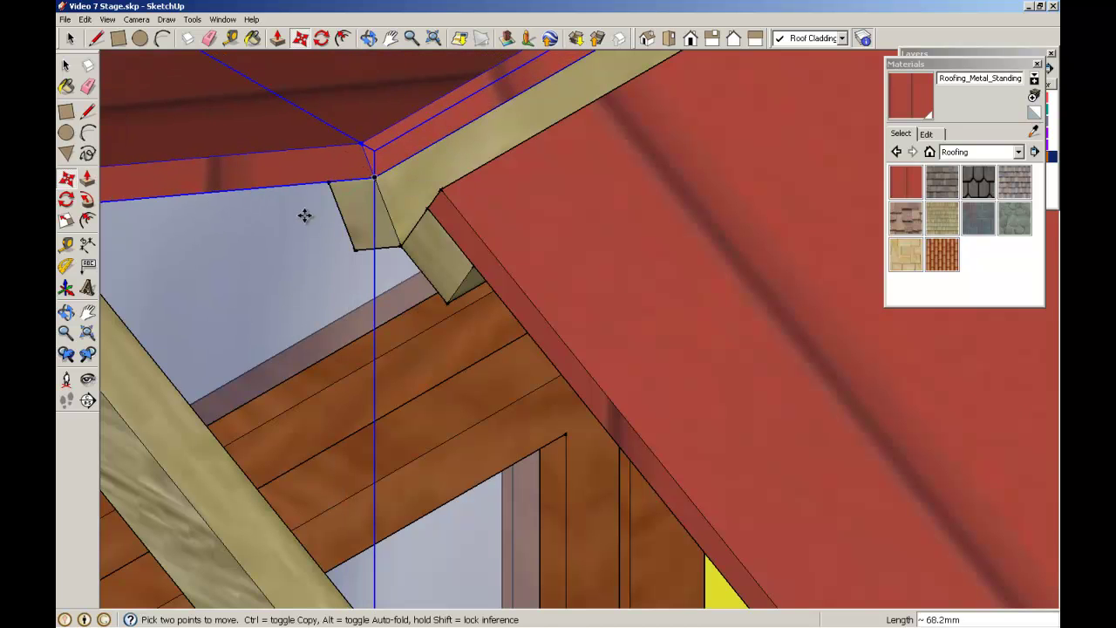
pyautogui.scroll(-3, 304, 214)
pyautogui.scroll(-3, 304, 217)
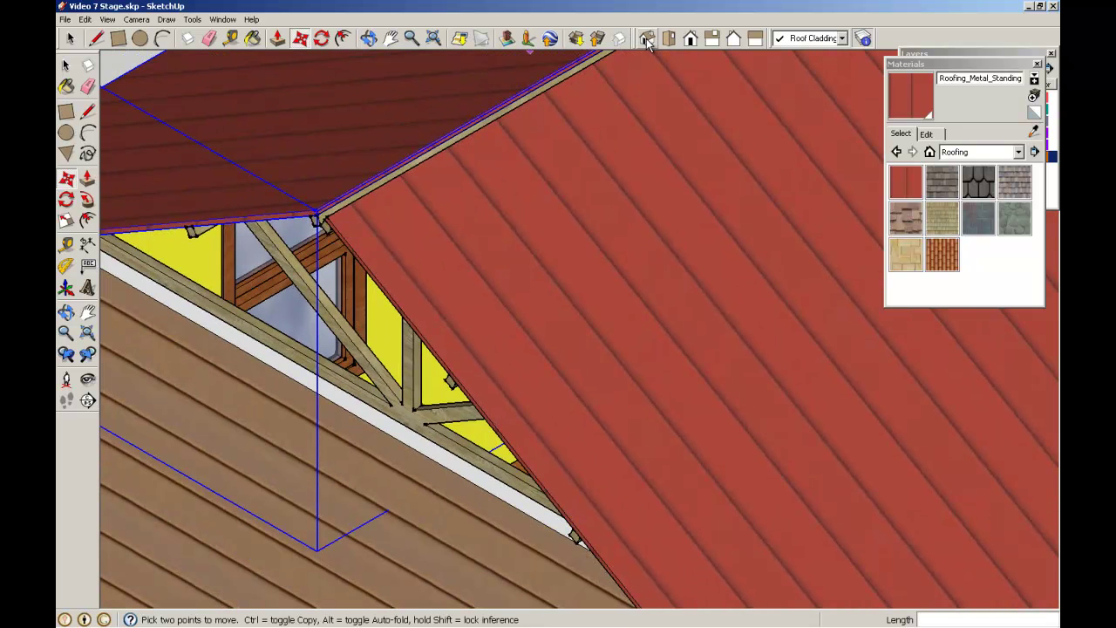
pyautogui.click(433, 38)
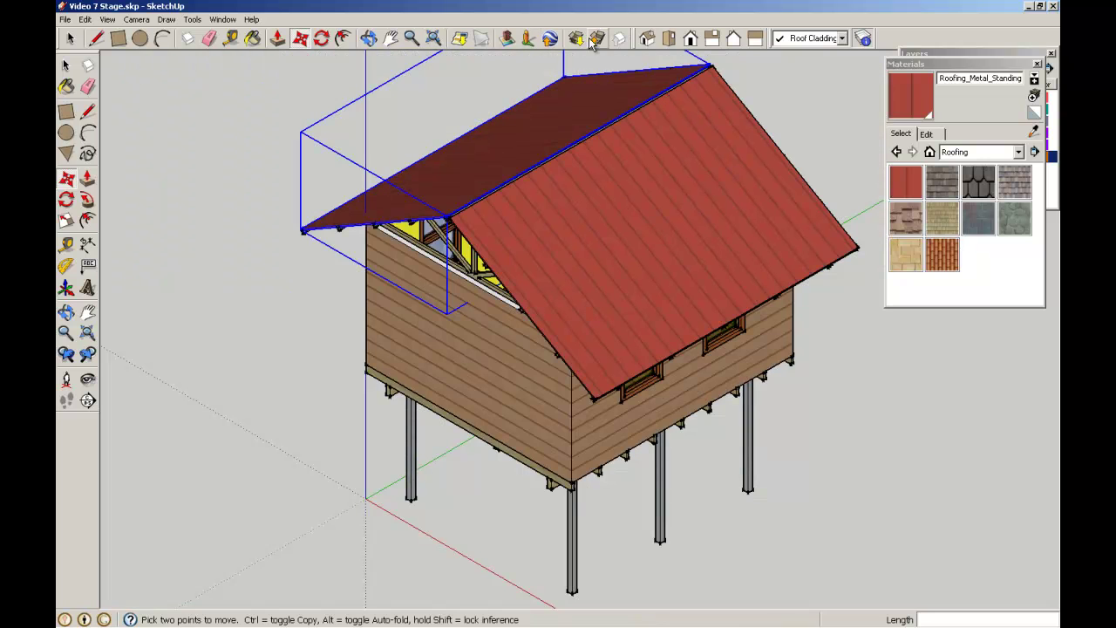
pyautogui.click(66, 67)
pyautogui.click(194, 160)
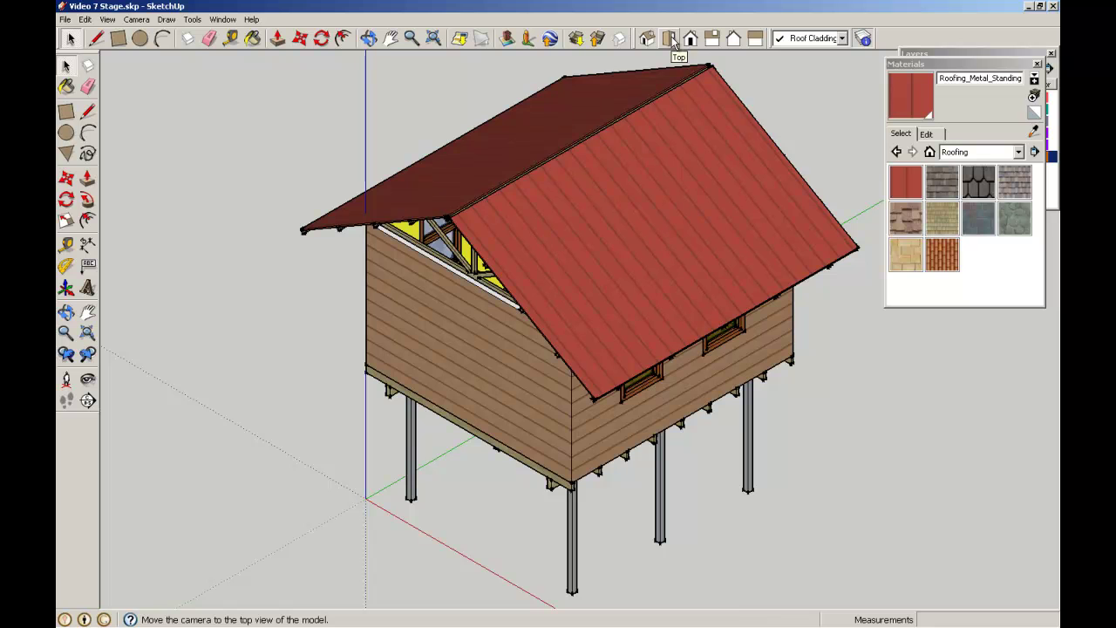
pyautogui.scroll(-2, 784, 100)
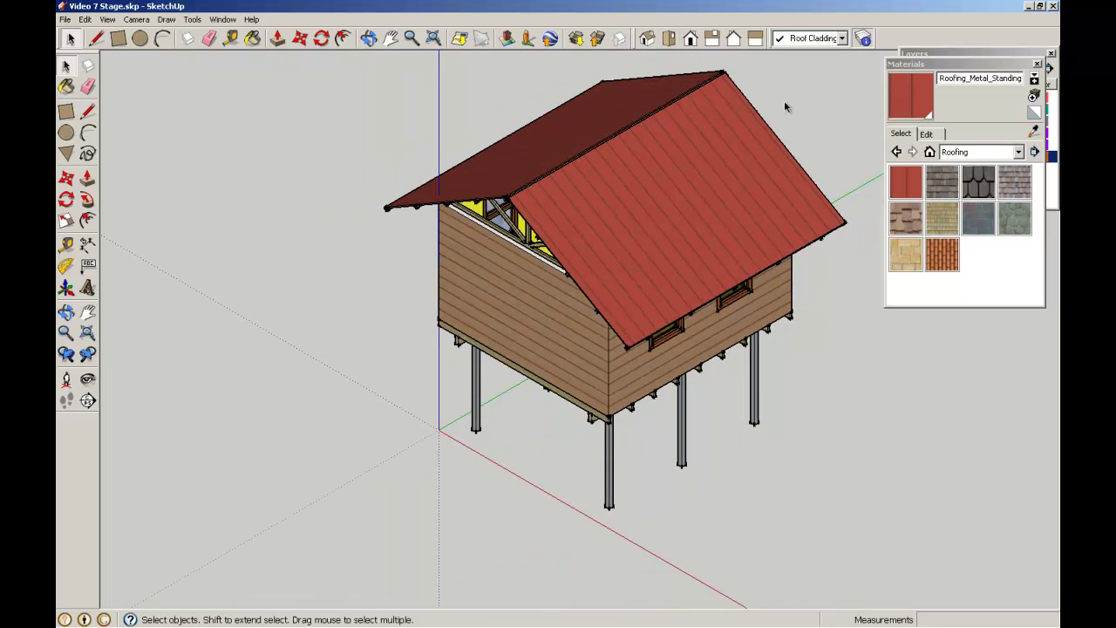
pyautogui.keyDown('shift'); pyautogui.moveTo(791, 104); pyautogui.dragTo(603, 43, button='middle'); pyautogui.keyUp('shift')
pyautogui.scroll(2, 578, 147)
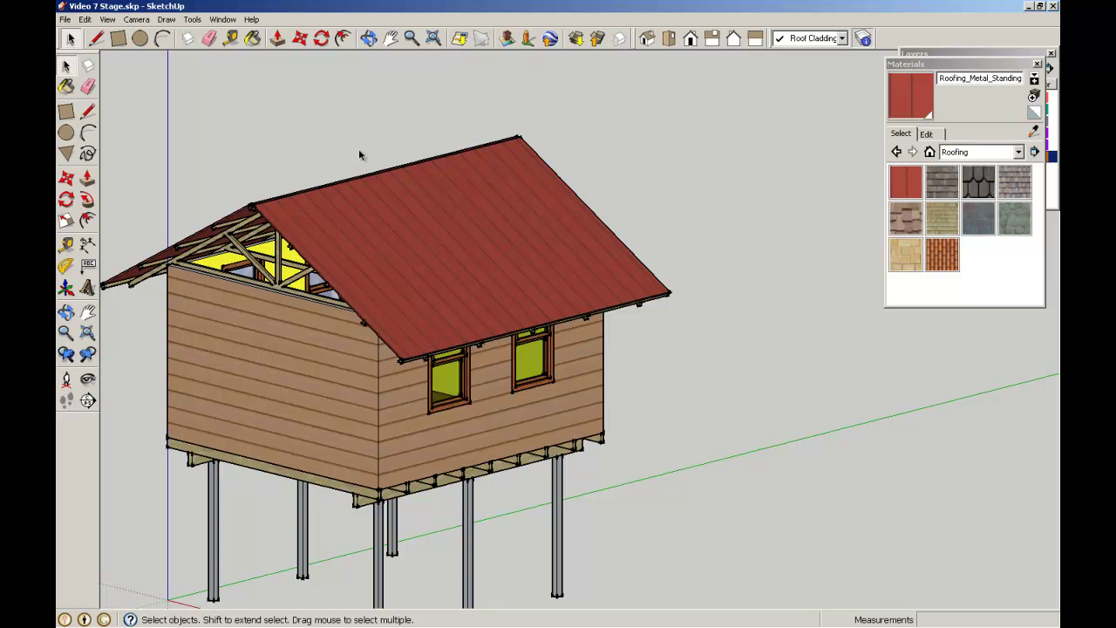
pyautogui.moveTo(359, 155); pyautogui.dragTo(428, 140, button='middle')
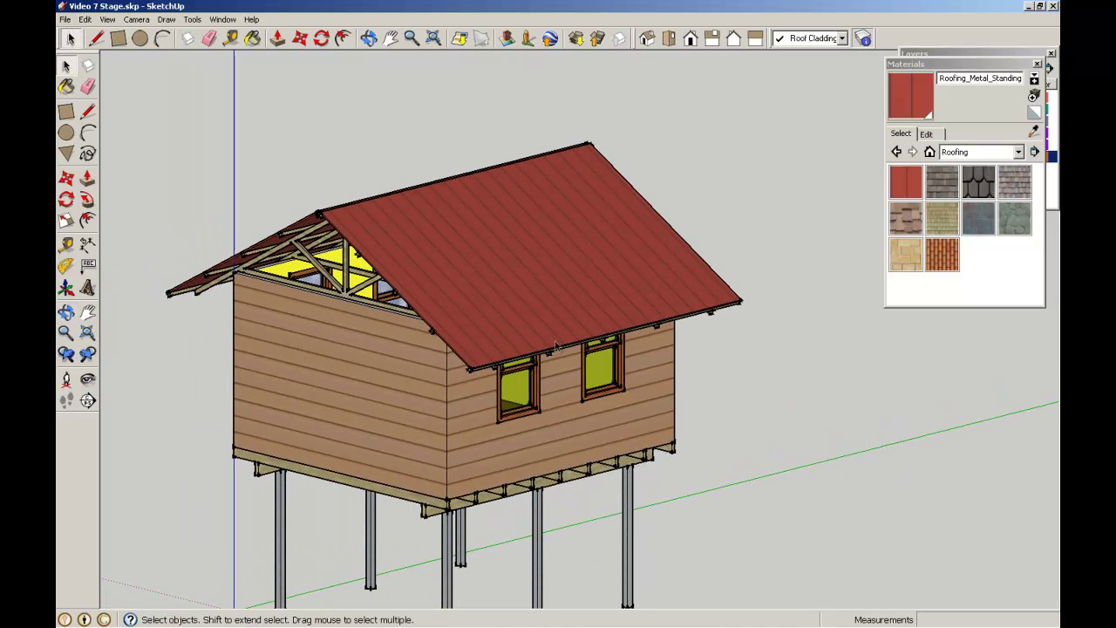